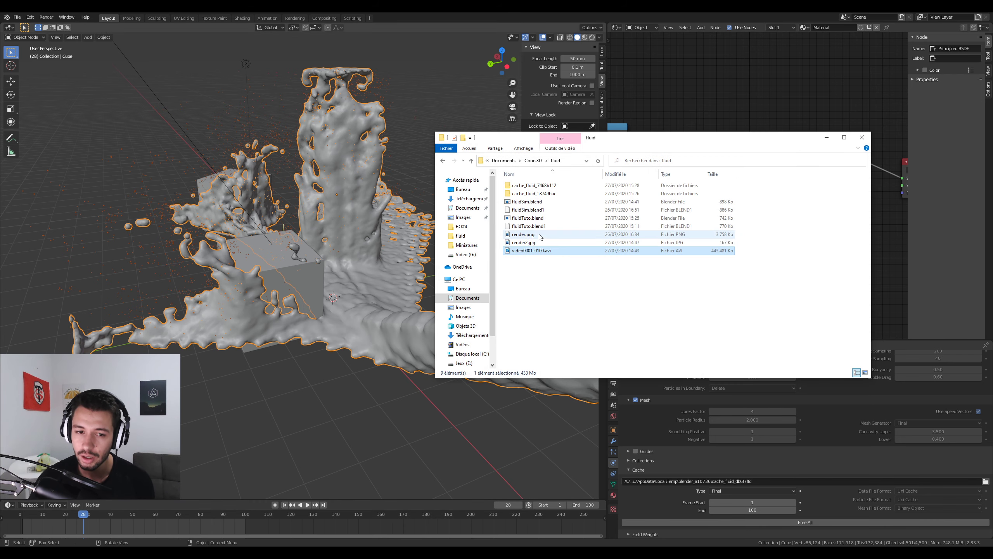
View the rendered images render.png and render2.jpg from the fluid folder, then close the image viewer
double_click(538, 234)
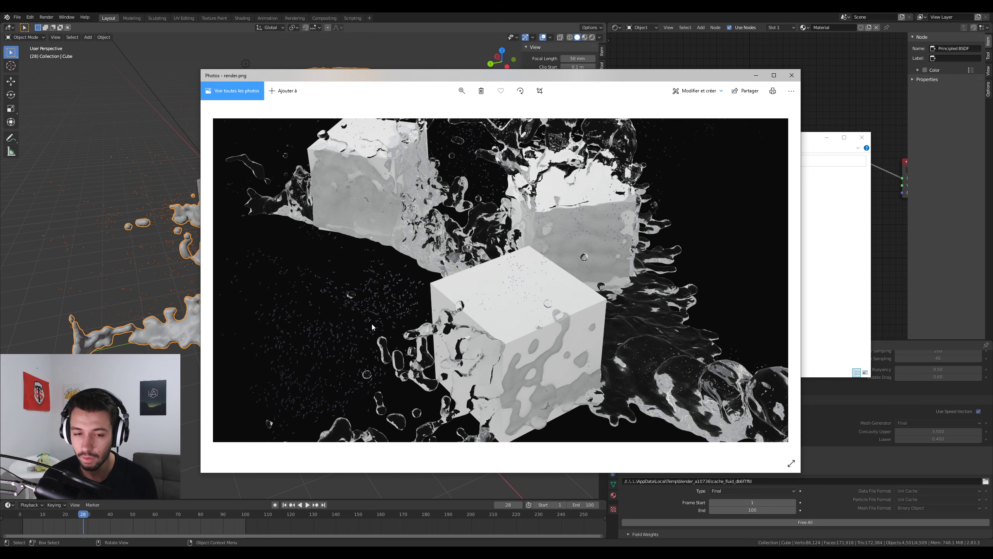
key(Right)
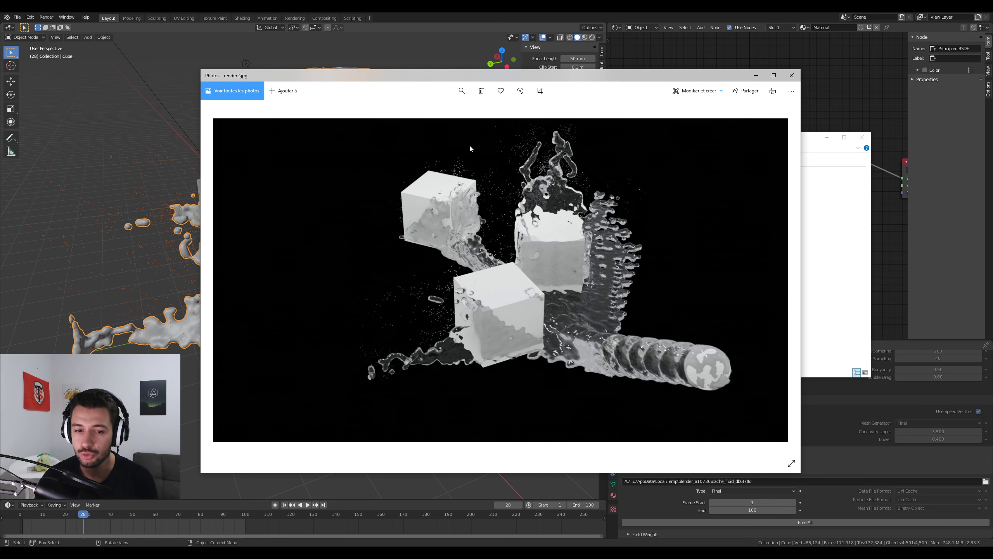
key(Right)
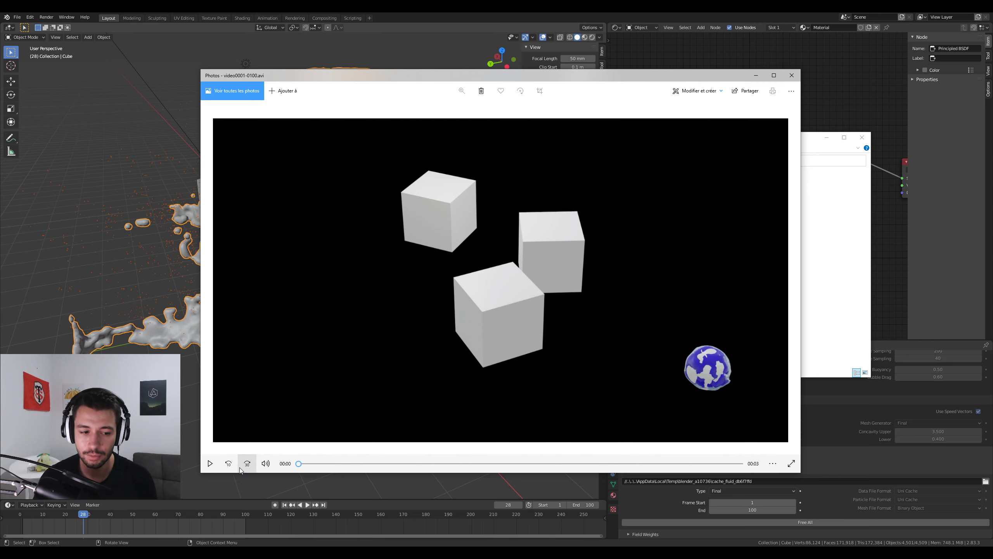
click(792, 75)
Play video0001-0100.avi full screen, scrub back to its start, and close the player
double_click(532, 251)
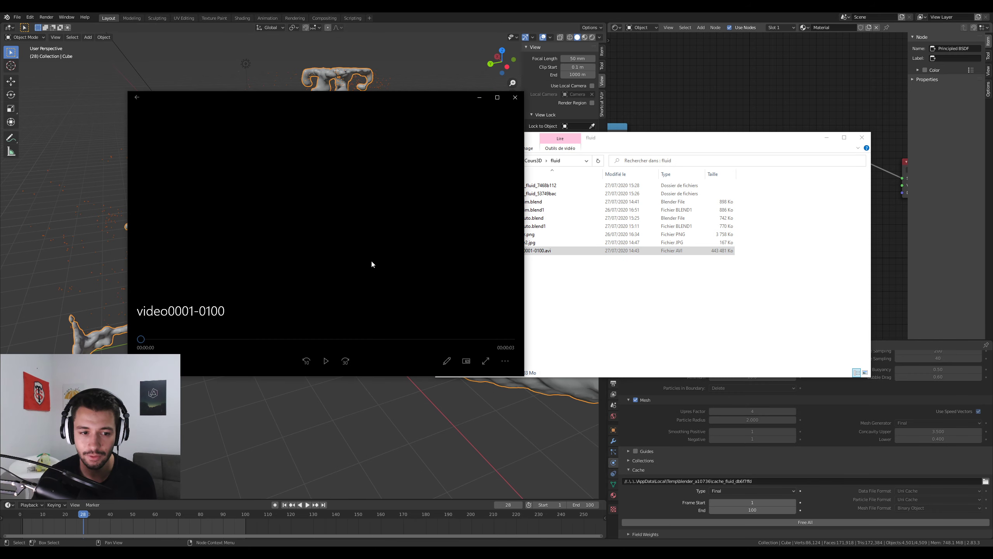
double_click(370, 259)
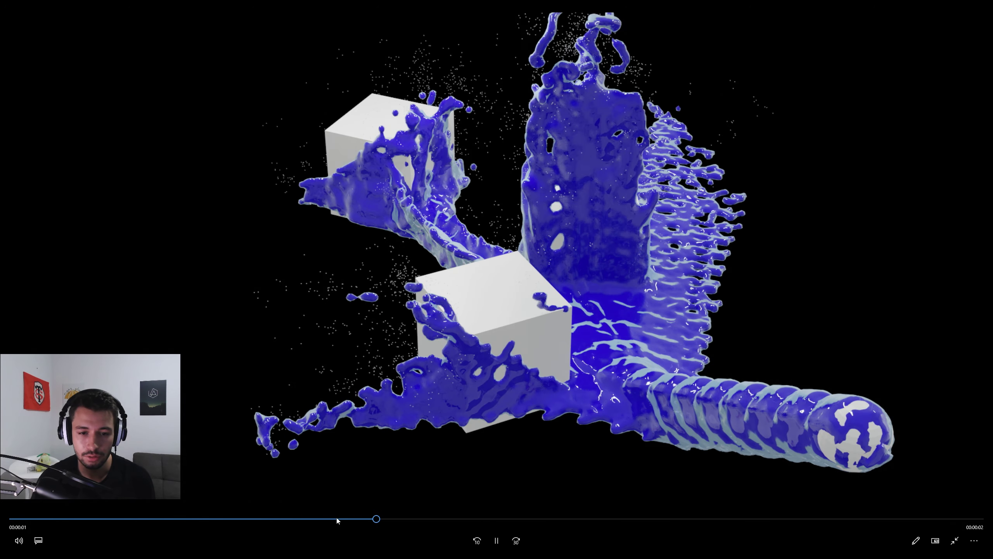
key(space)
drag(423, 521, 52, 518)
key(Escape)
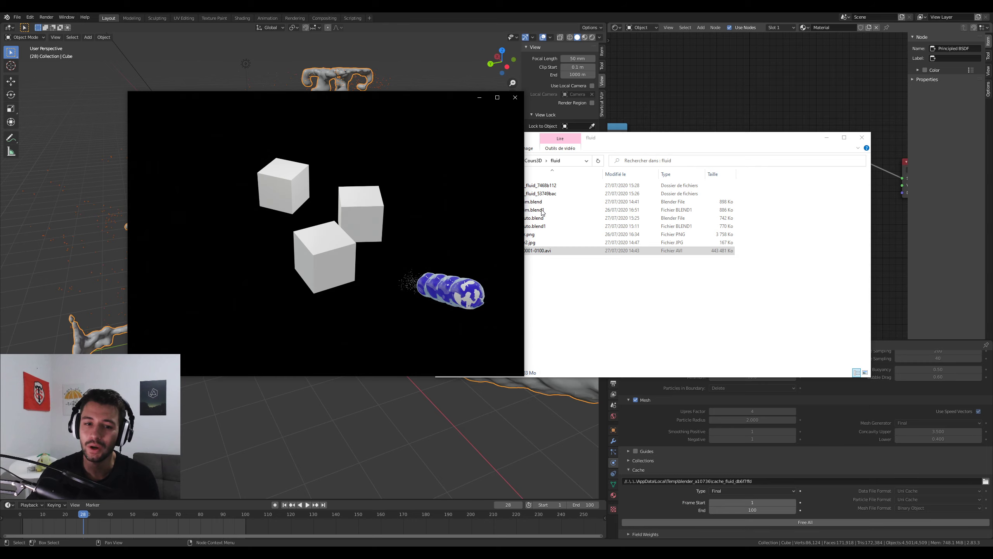
click(514, 99)
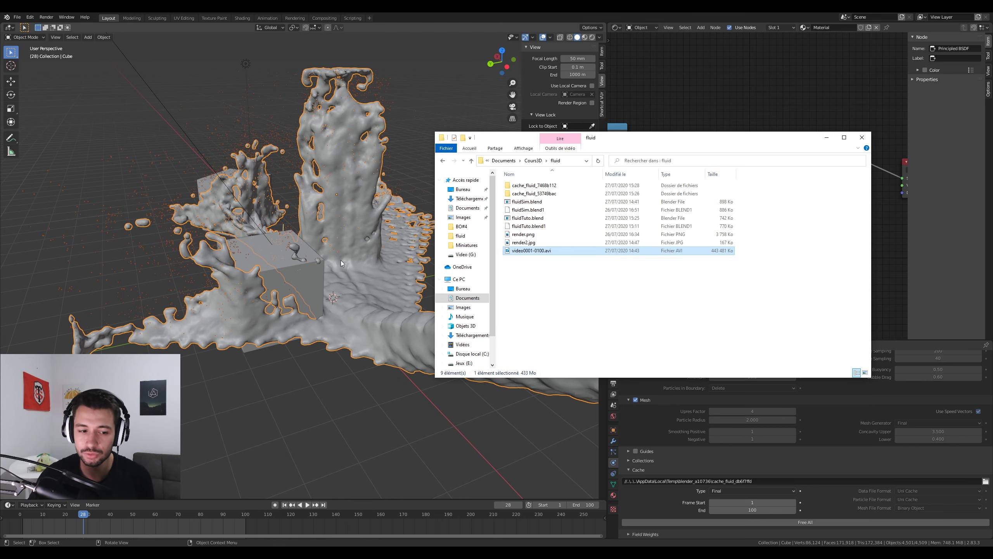
Return to Blender and examine the fluid mesh in Material Preview shading
click(299, 418)
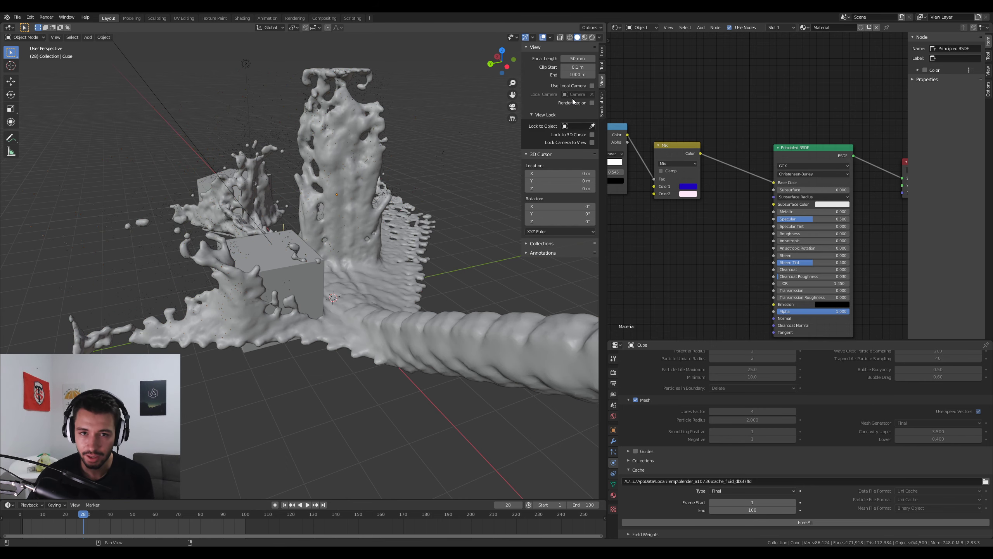
mouse_move(691, 220)
middle_down()
mouse_move(707, 195)
mouse_move(694, 206)
middle_up()
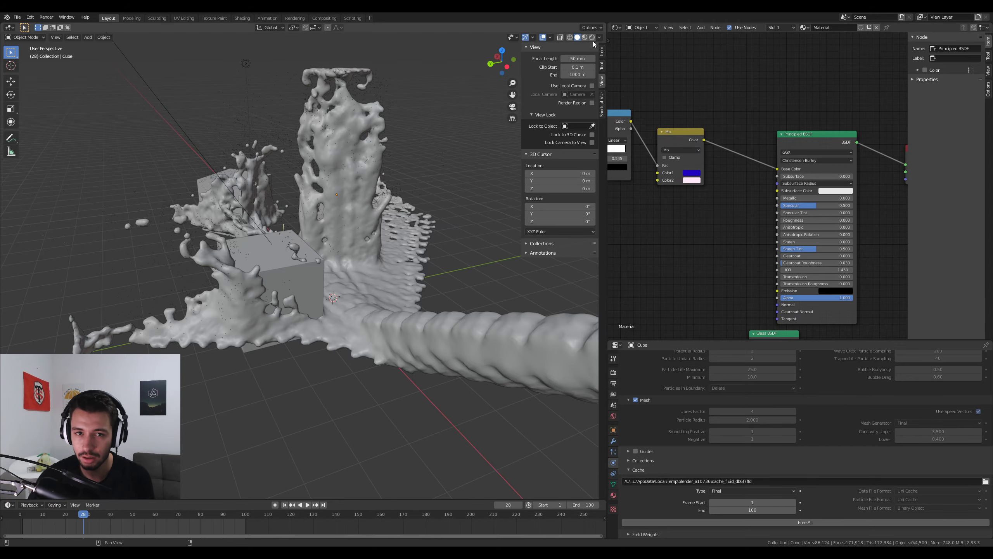
click(587, 38)
middle_drag(456, 333, 371, 366)
scroll(420, 348, up, 4)
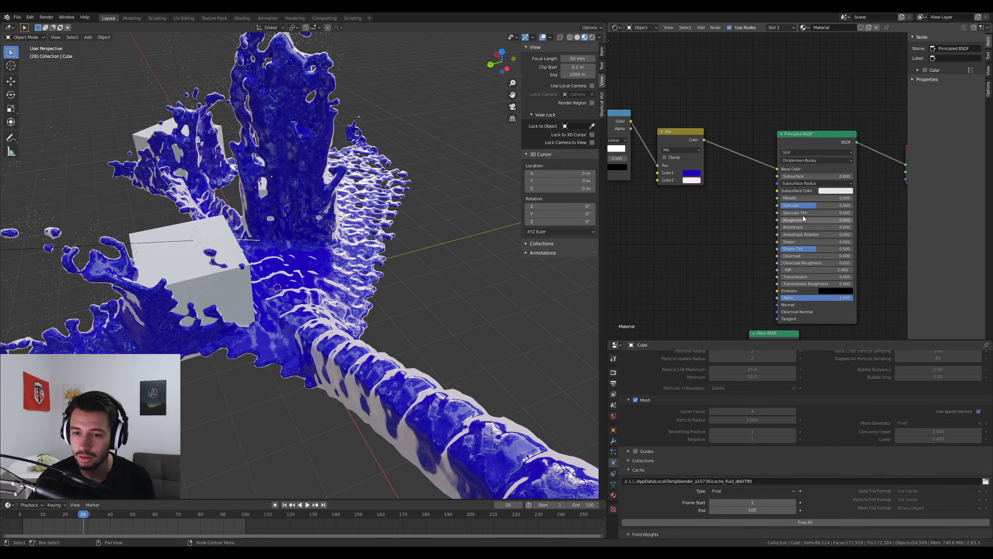
Try a Principled BSDF roughness of 1 on the fluid and play the simulation from frame 1
drag(796, 221, 872, 221)
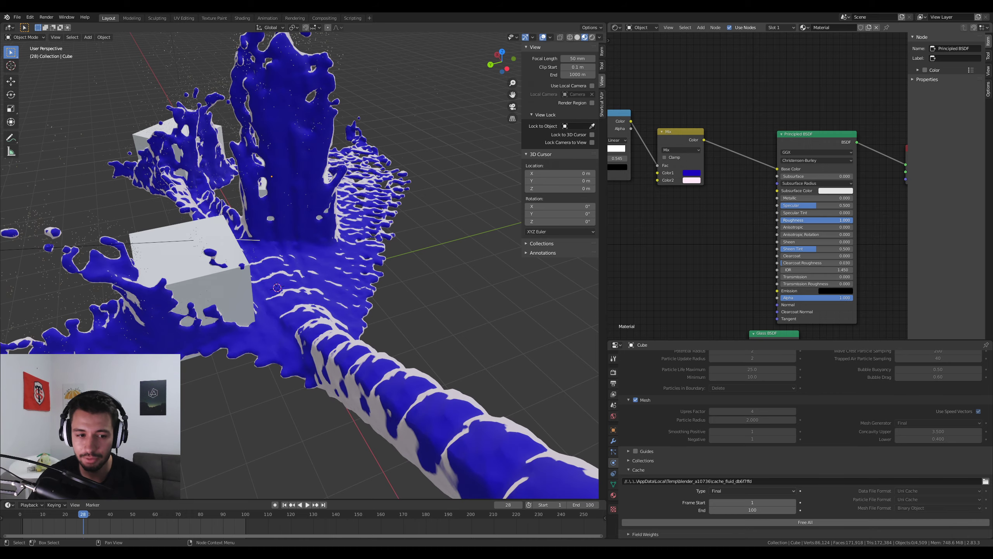
mouse_move(288, 344)
middle_down()
mouse_move(330, 363)
mouse_move(336, 353)
mouse_move(294, 366)
mouse_move(290, 349)
middle_up()
drag(74, 524, 23, 523)
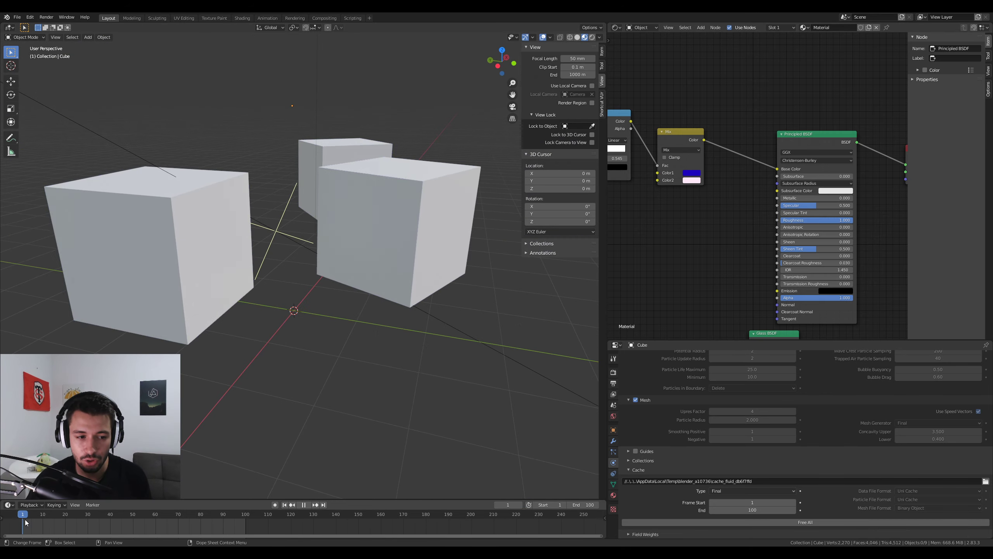
key(space)
key(space)
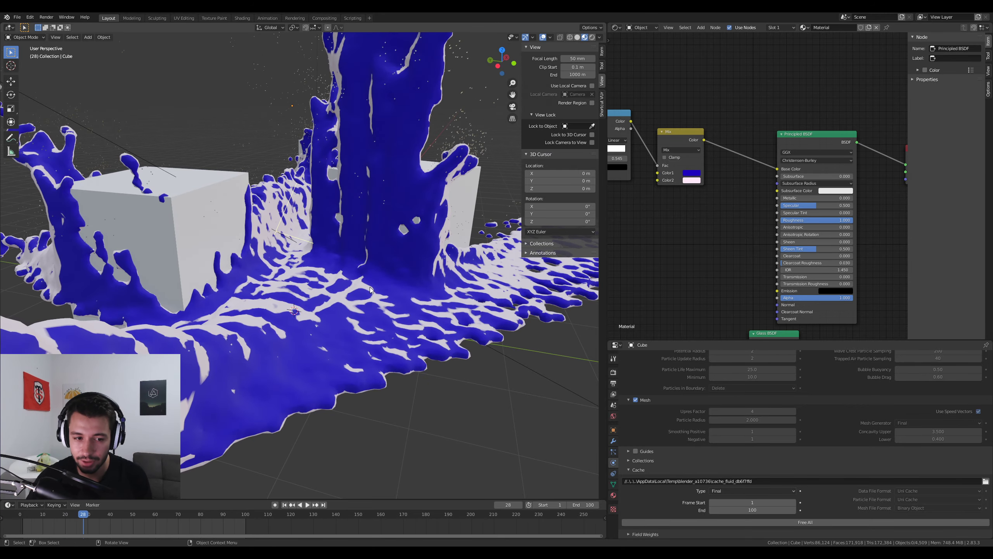
middle_drag(341, 303, 316, 327)
Nudge the Layer Weight node and change the Mix node's Color2 to magenta
middle_drag(672, 213, 790, 244)
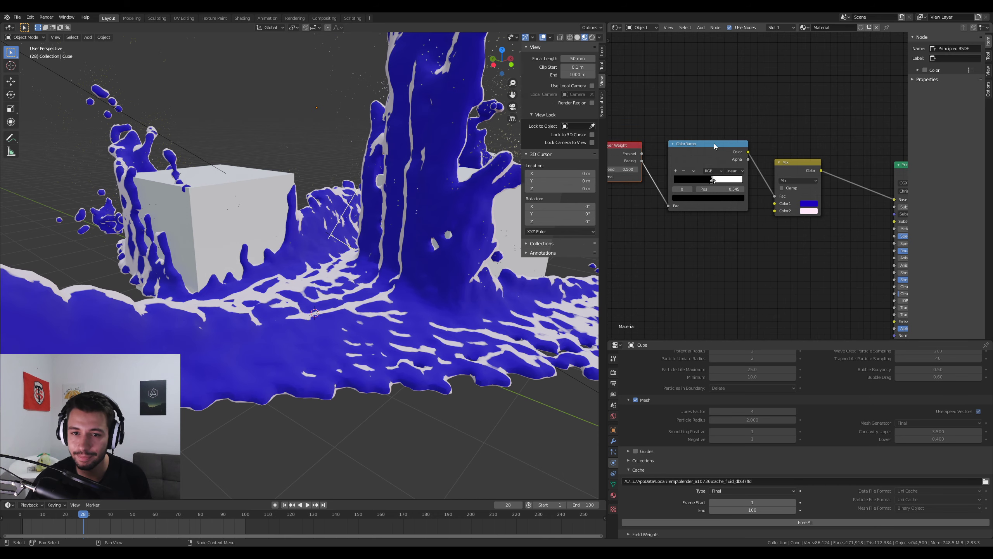
middle_drag(658, 125, 738, 125)
drag(651, 116, 743, 225)
mouse_move(691, 144)
mouse_down()
mouse_move(676, 131)
mouse_move(680, 140)
mouse_up()
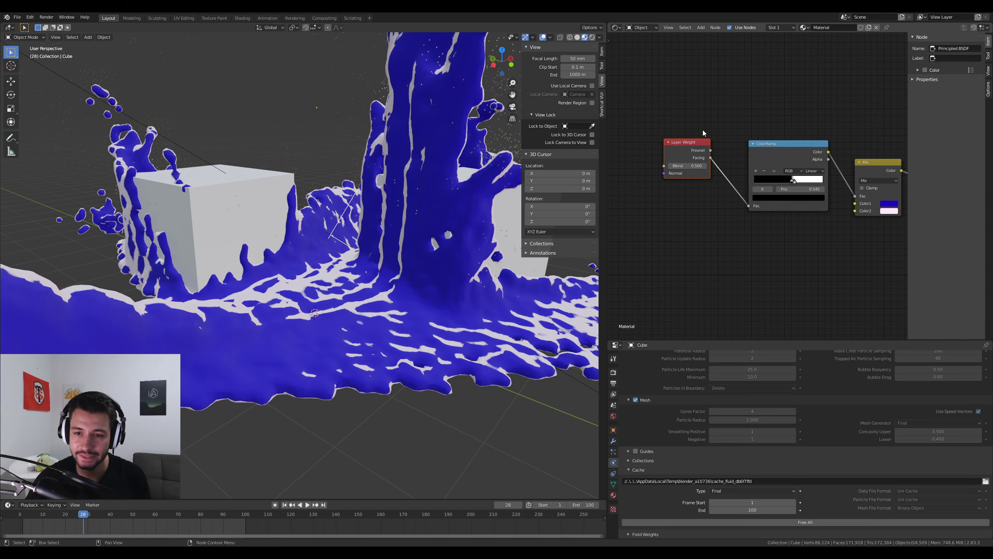
middle_drag(702, 133, 639, 112)
click(835, 197)
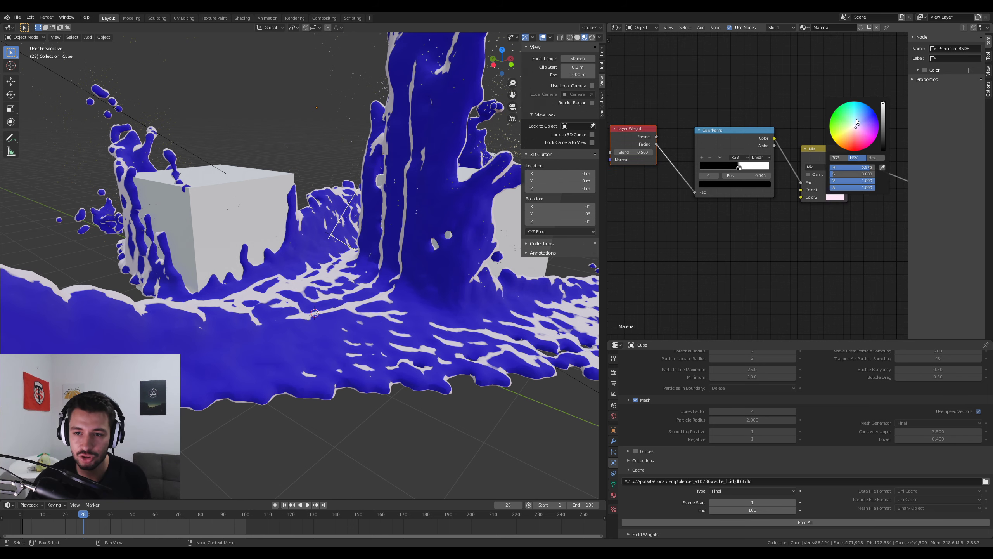
mouse_move(857, 132)
mouse_down()
mouse_move(837, 145)
mouse_move(832, 137)
mouse_move(850, 150)
mouse_move(870, 145)
mouse_up()
middle_drag(414, 297, 382, 318)
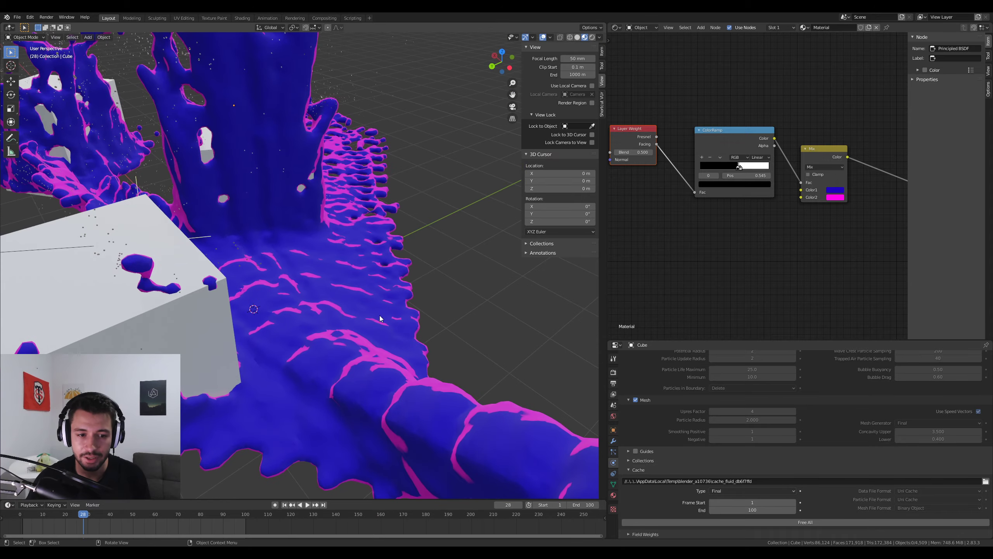
Set the Principled BSDF roughness of the fluid material to 0 and inspect the fluid surface
middle_drag(787, 222, 569, 207)
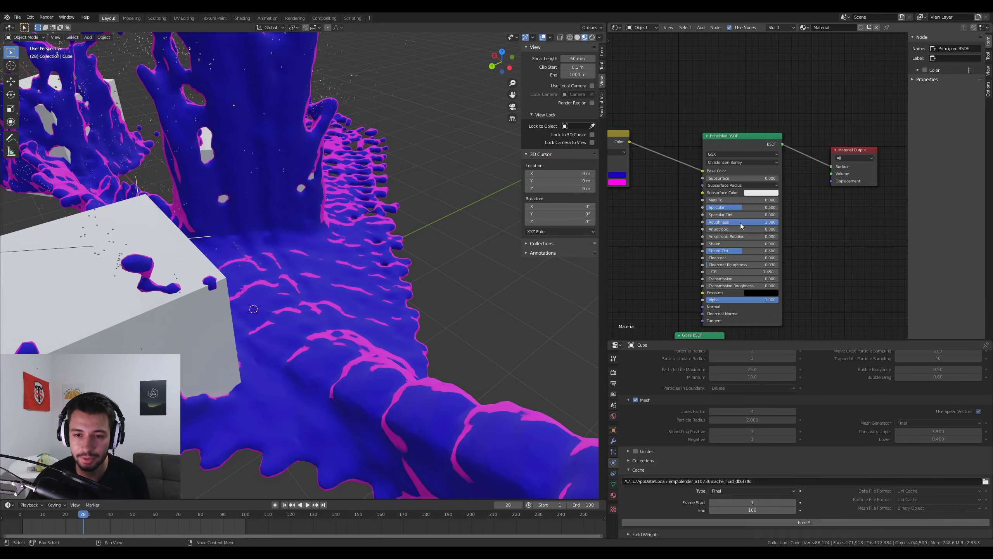
drag(740, 223, 668, 223)
middle_drag(442, 282, 383, 270)
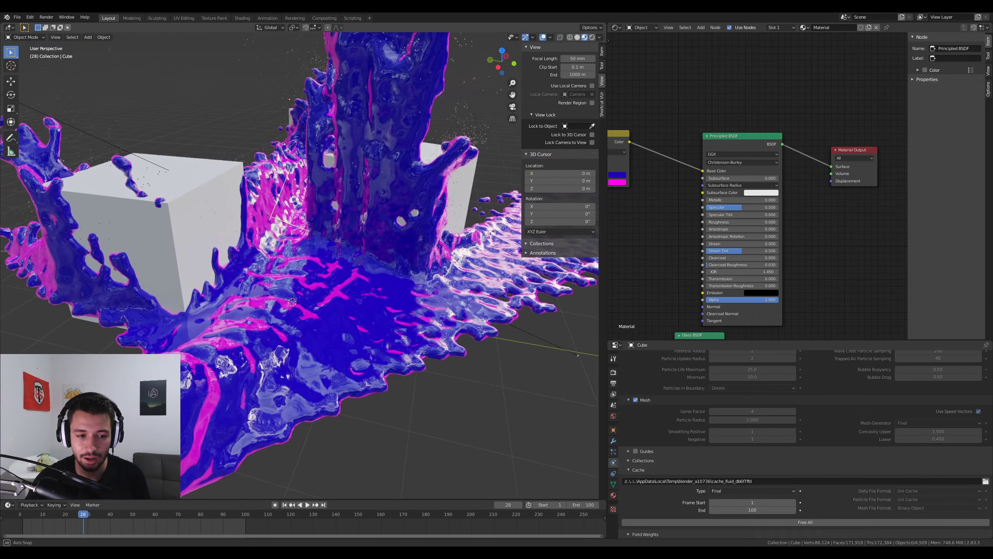
middle_drag(293, 302, 274, 297)
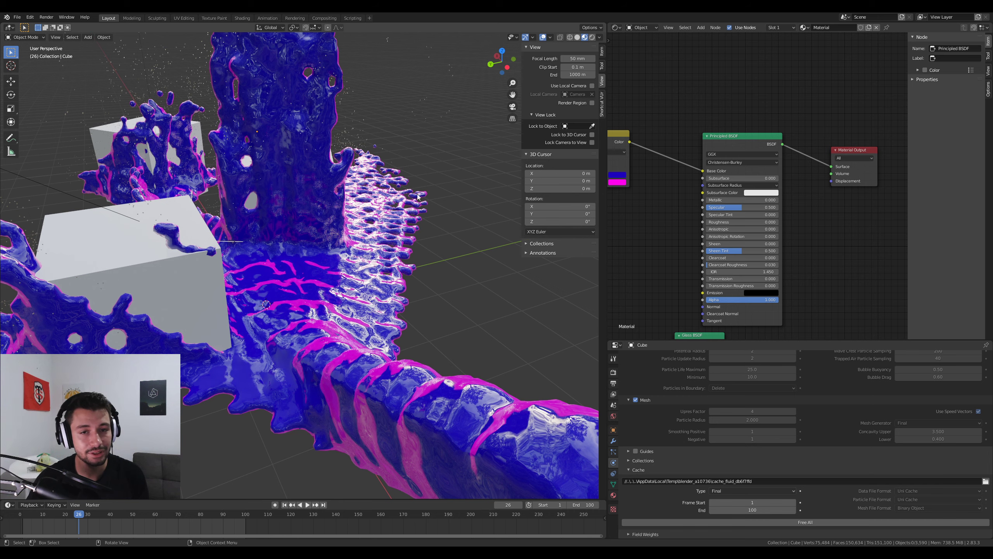
Return the viewport to Solid shading and step the animation back to frame 26
click(578, 38)
key(Left)
key(Left)
Switch to the Blender window with the default scene and show it in front wireframe view
click(221, 553)
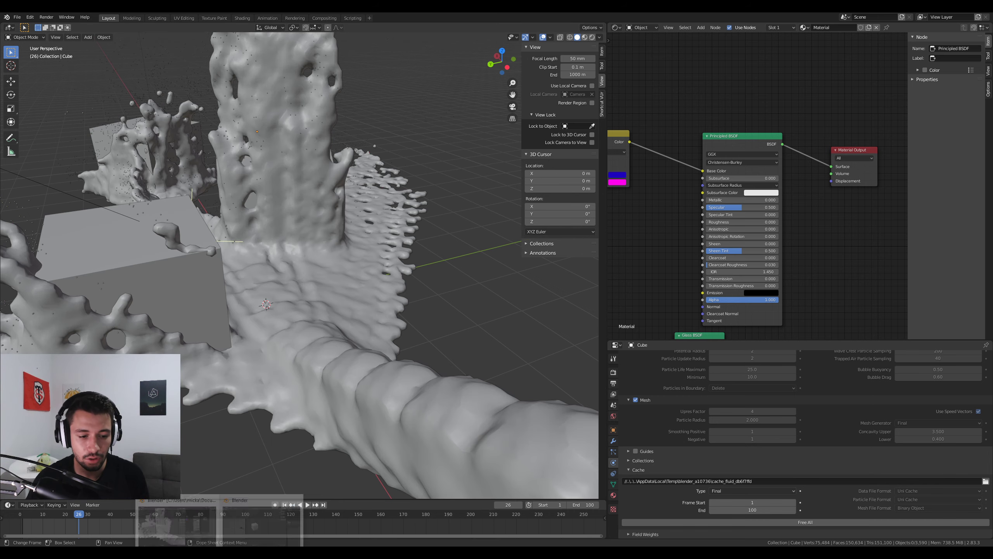
click(261, 522)
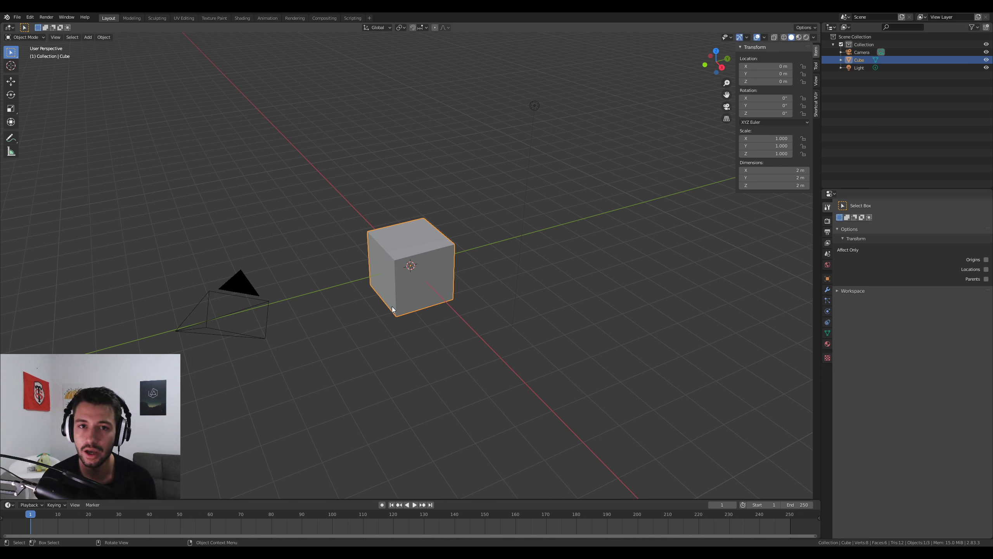
key(KP_1)
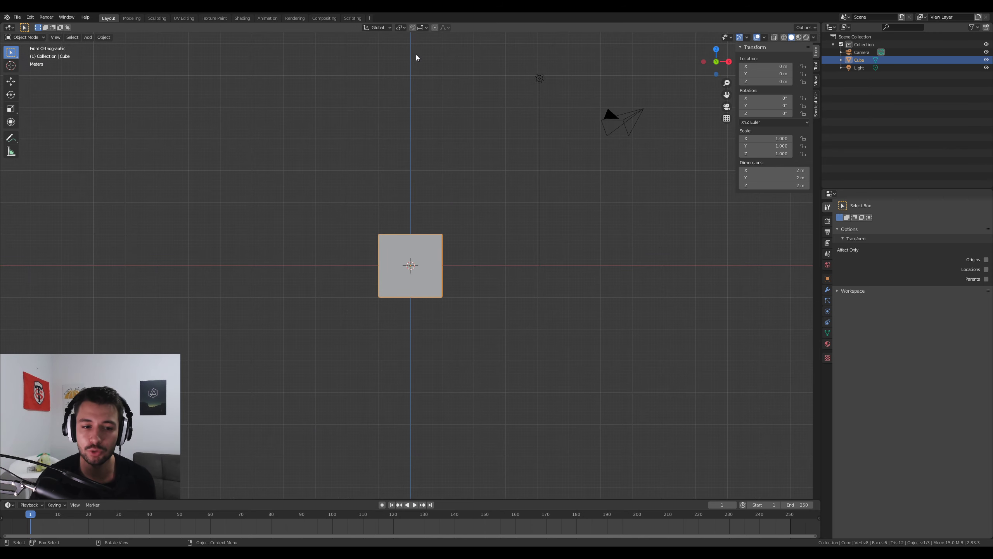
key(z)
click(432, 291)
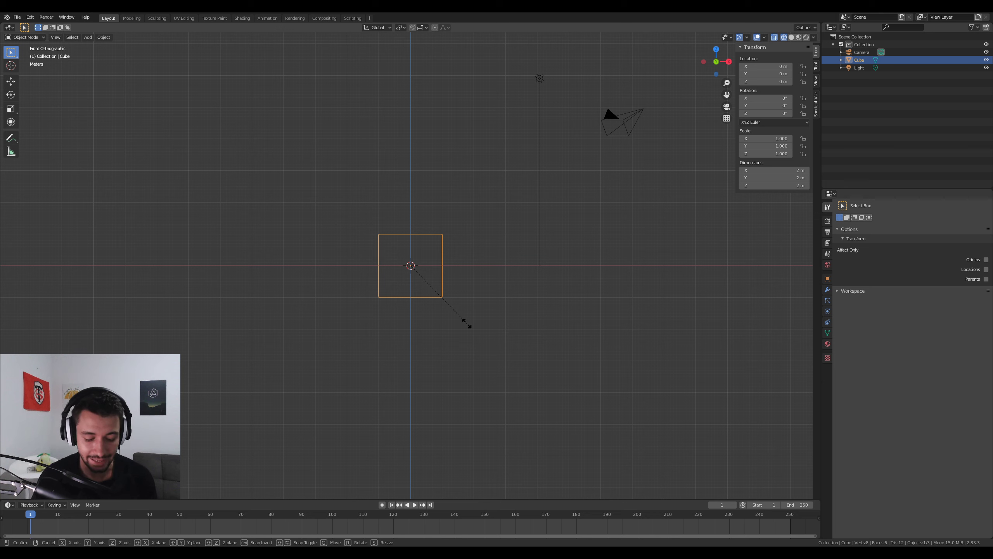
Scale the default cube uniformly by 3 and raise it 3 m along Z so its base sits on the ground
key(s)
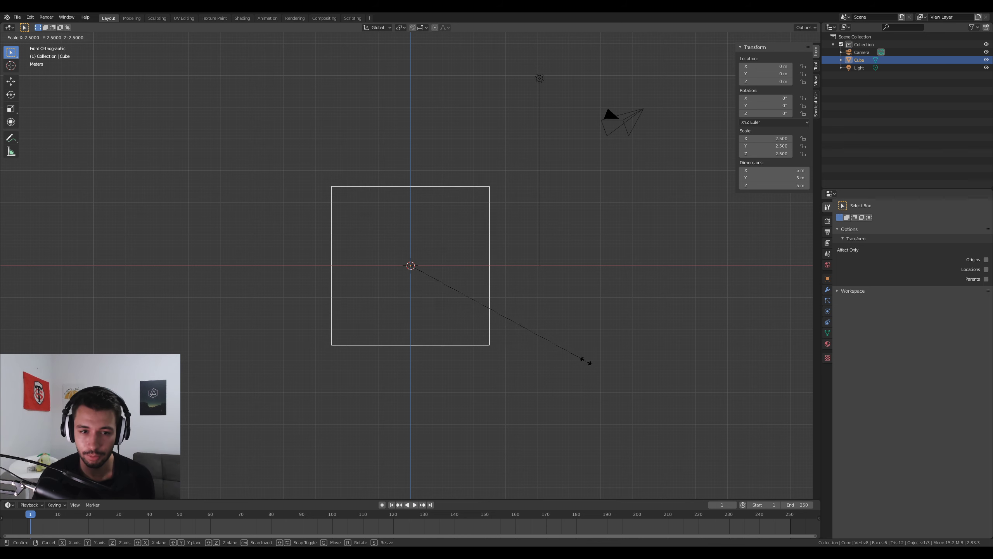
click(626, 373)
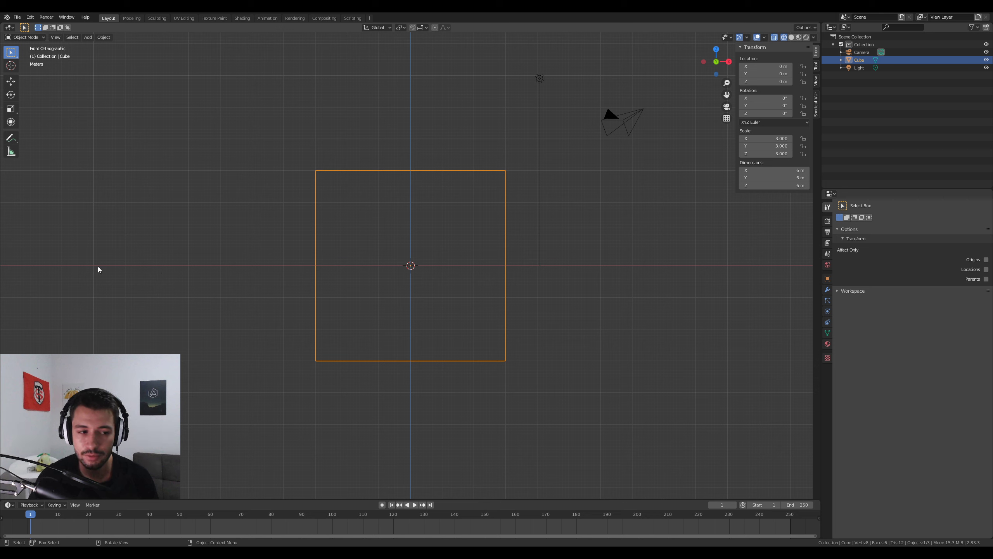
drag(93, 266, 593, 243)
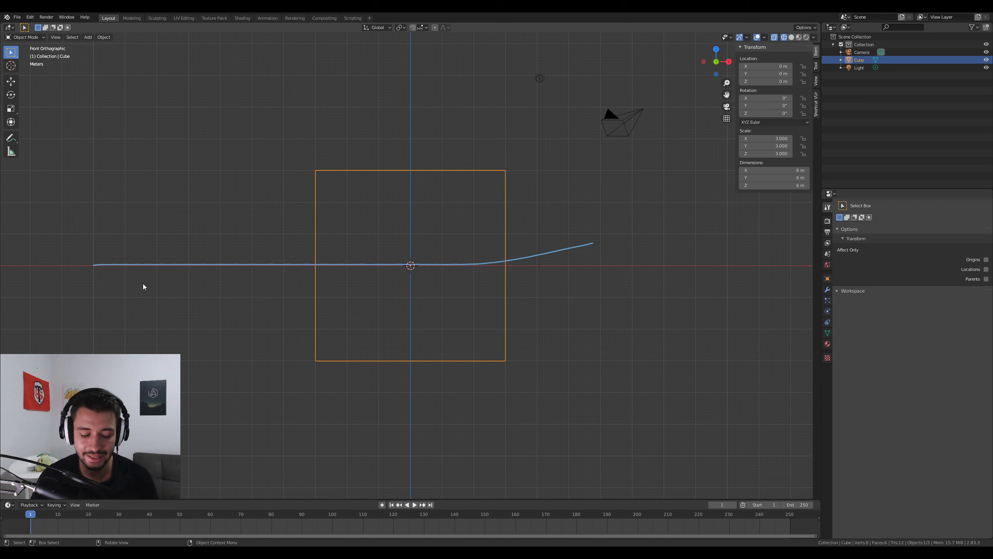
key(ctrl+z)
key(g)
key(z)
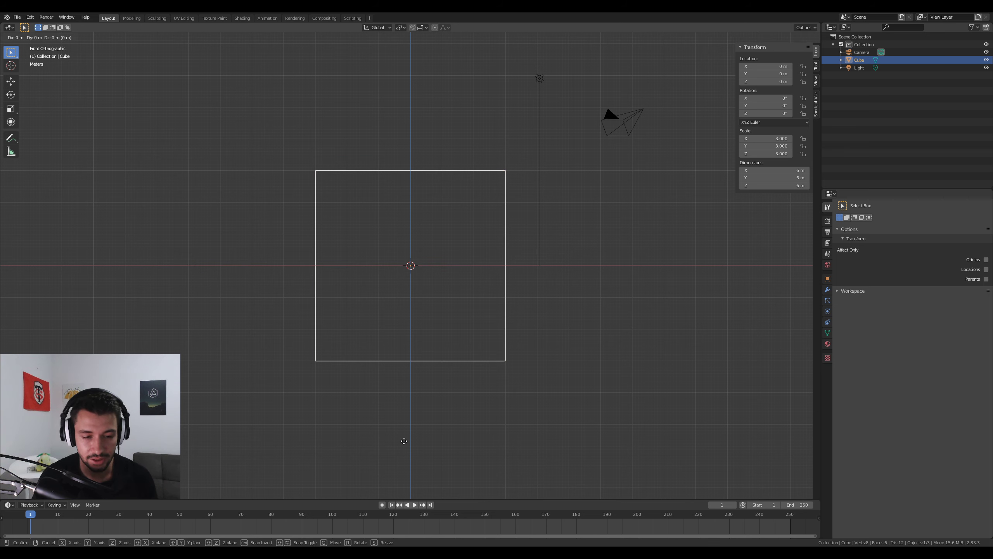
click(389, 334)
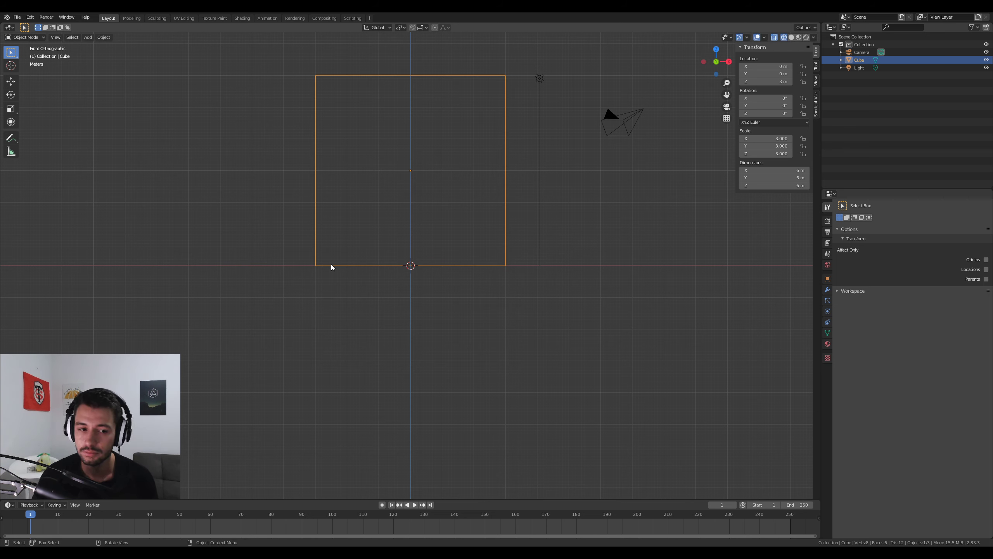
In top view, stretch the cube to about 16.2 m along X and 7.8 m along Y
scroll(423, 280, down, 4)
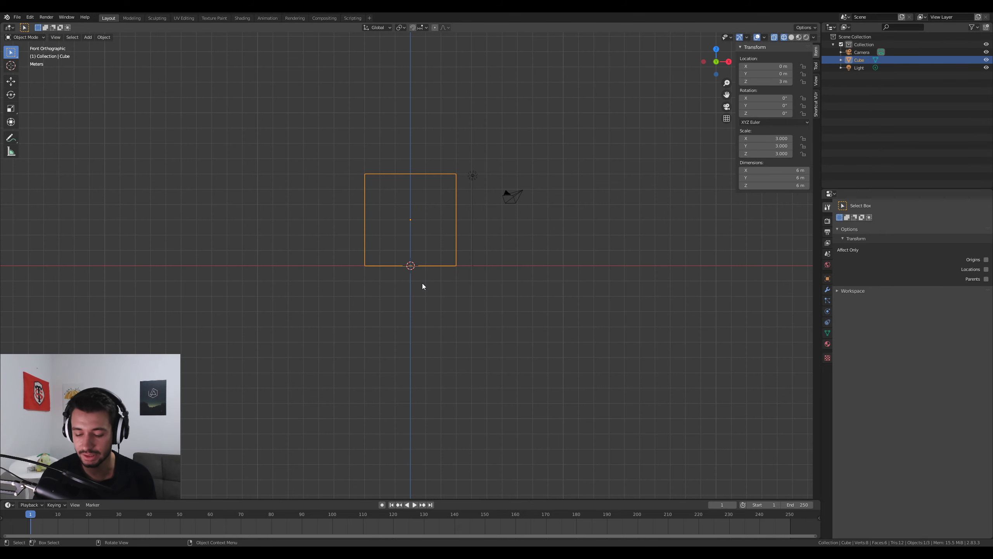
key(KP_7)
key(s)
key(x)
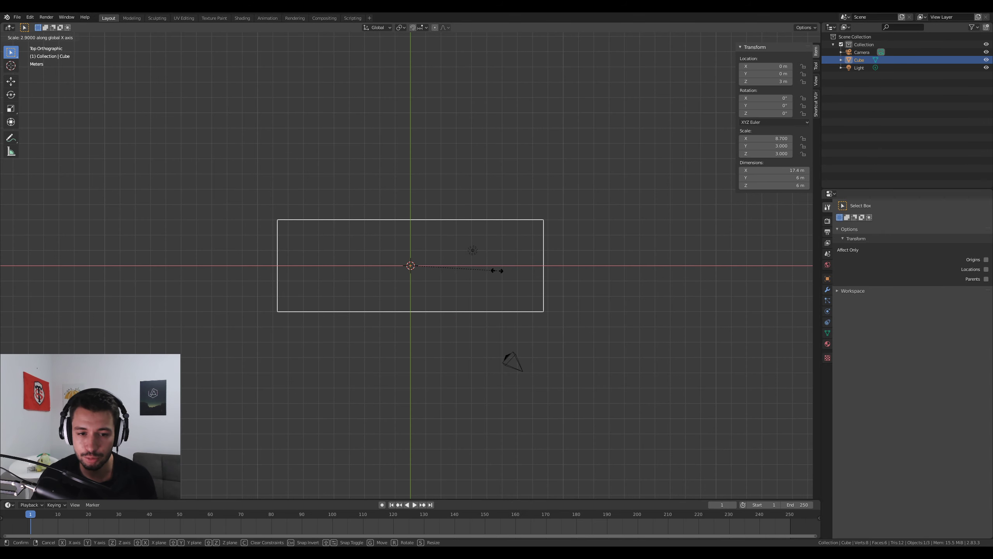
click(433, 307)
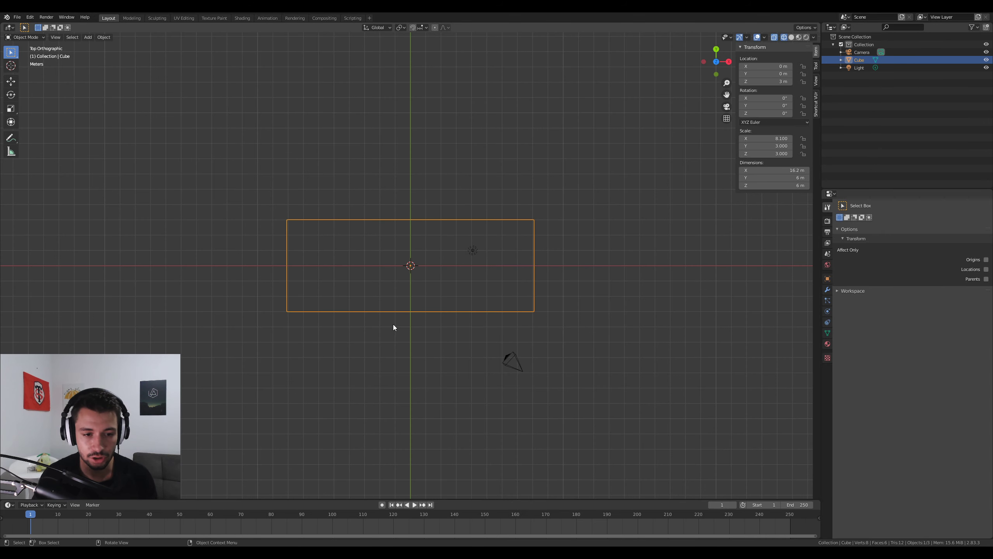
key(s)
key(y)
click(401, 339)
middle_drag(401, 339, 420, 348)
In front view, add a second cube mesh at the world origin
key(KP_1)
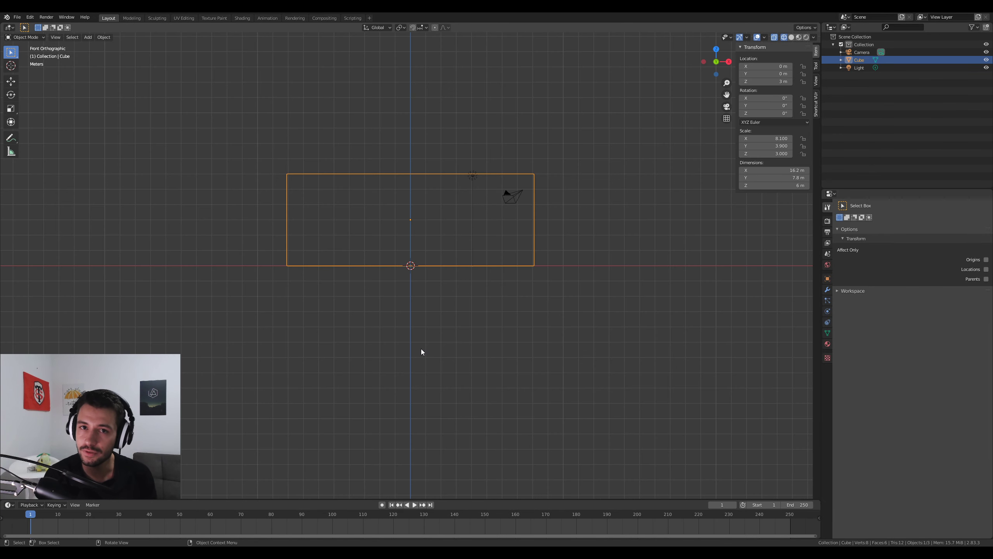
key(shift+a)
mouse_move(421, 348)
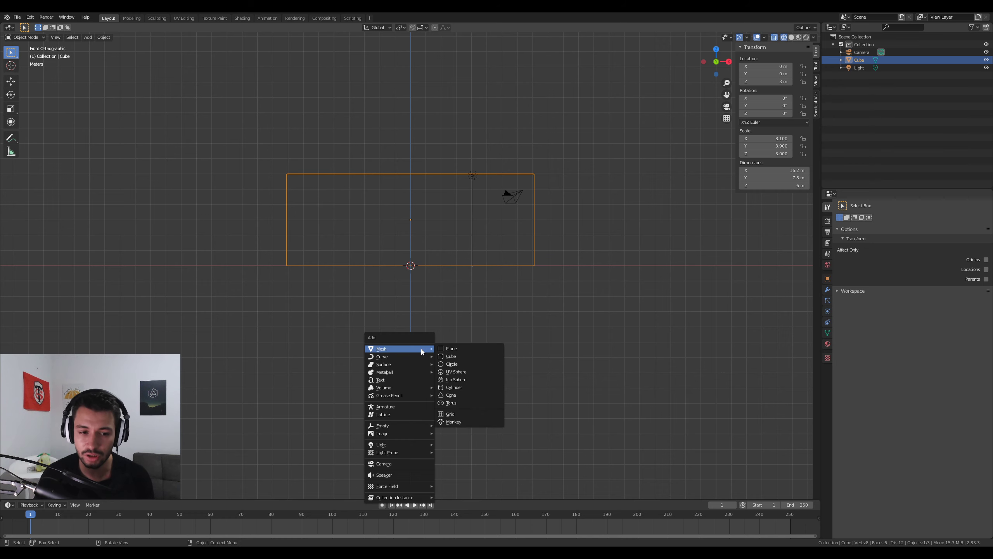
click(458, 356)
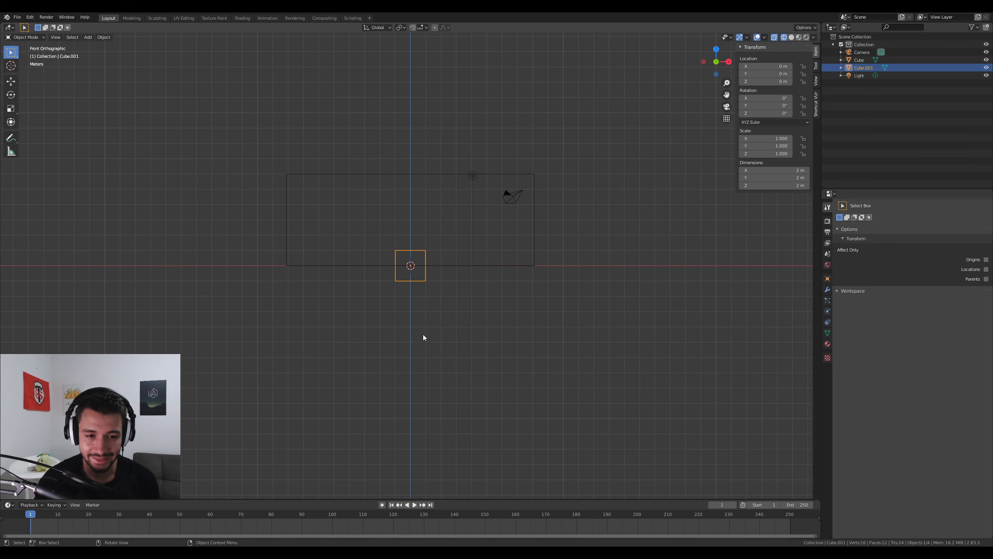
Raise the new small cube 1 m along Z so it rests on the floor of the large box
scroll(393, 255, up, 4)
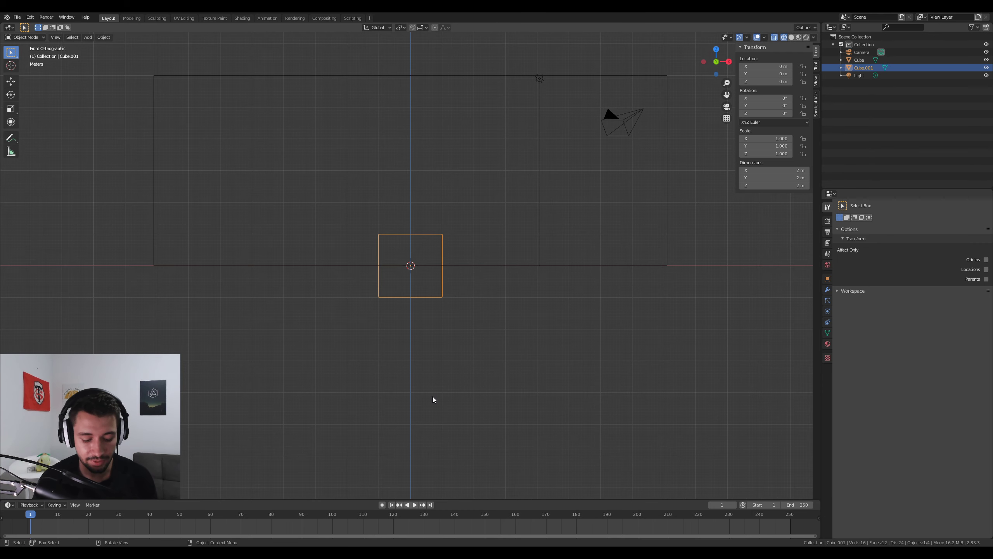
key(g)
key(z)
key(1)
key(Return)
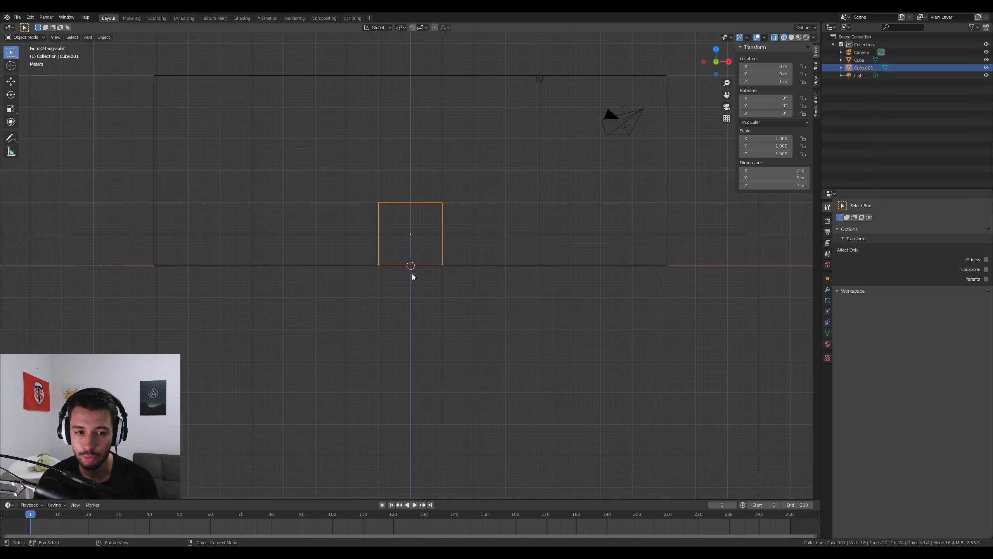
In top view, rotate the small cube to about -21.1° around Z and shift it about 0.35 m along negative Y
key(KP_7)
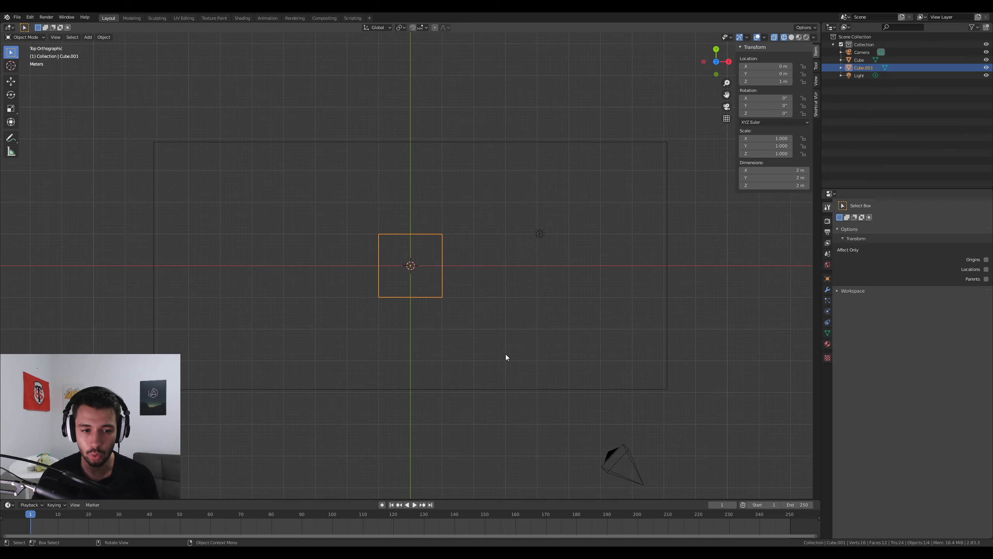
key(r)
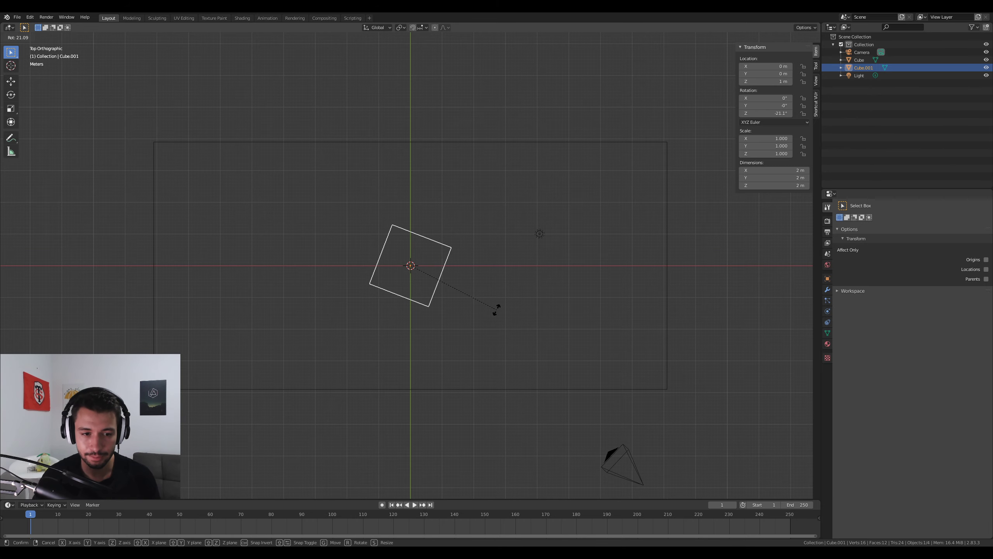
click(497, 310)
key(g)
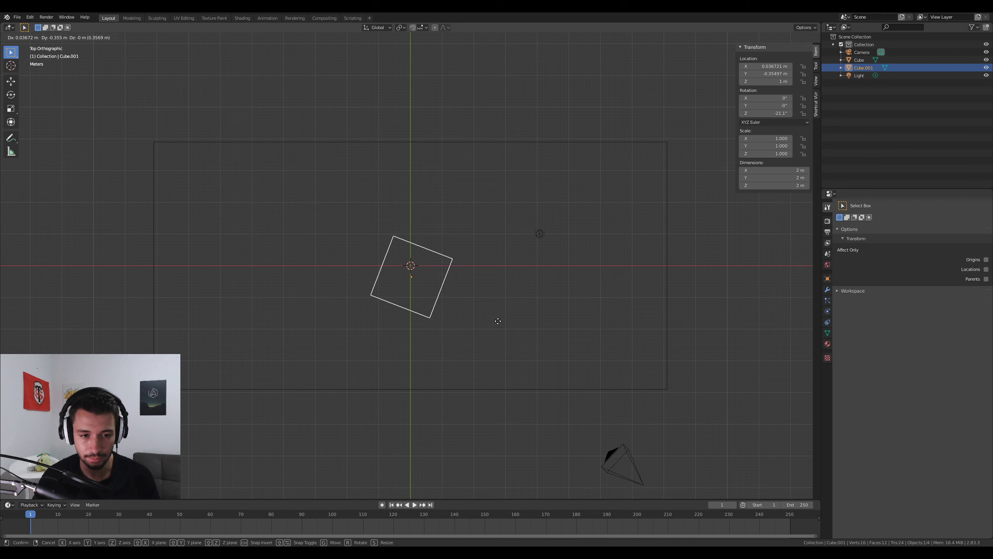
click(497, 321)
Duplicate the small cube to about X 6.49 m, Y 0.06 m and rotate the copy to about 22.3° around Z
key(shift+d)
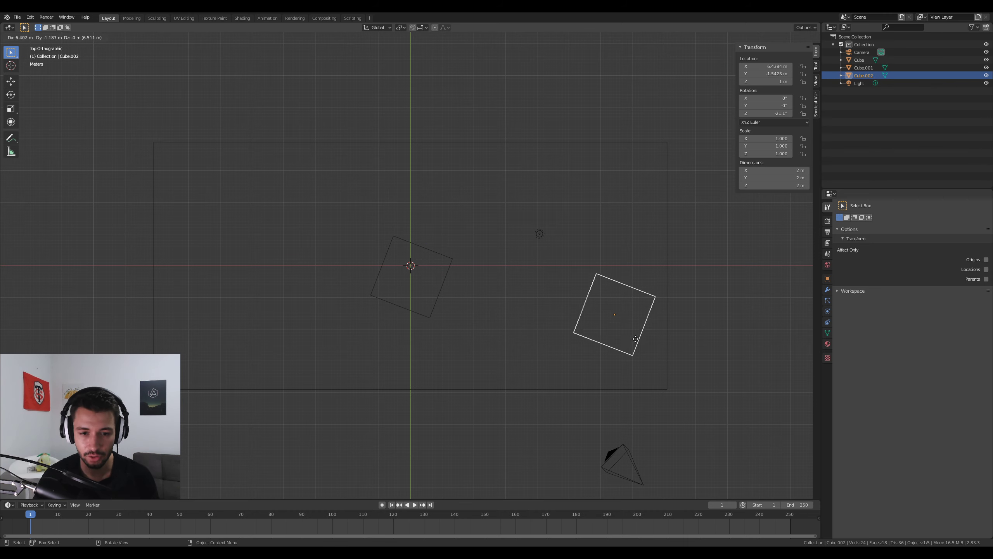
click(637, 295)
key(r)
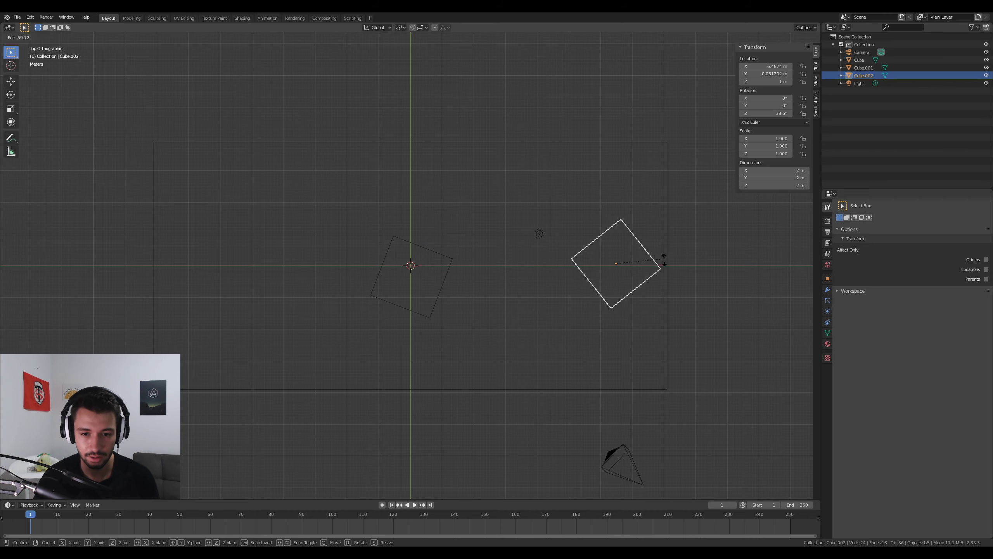
click(658, 274)
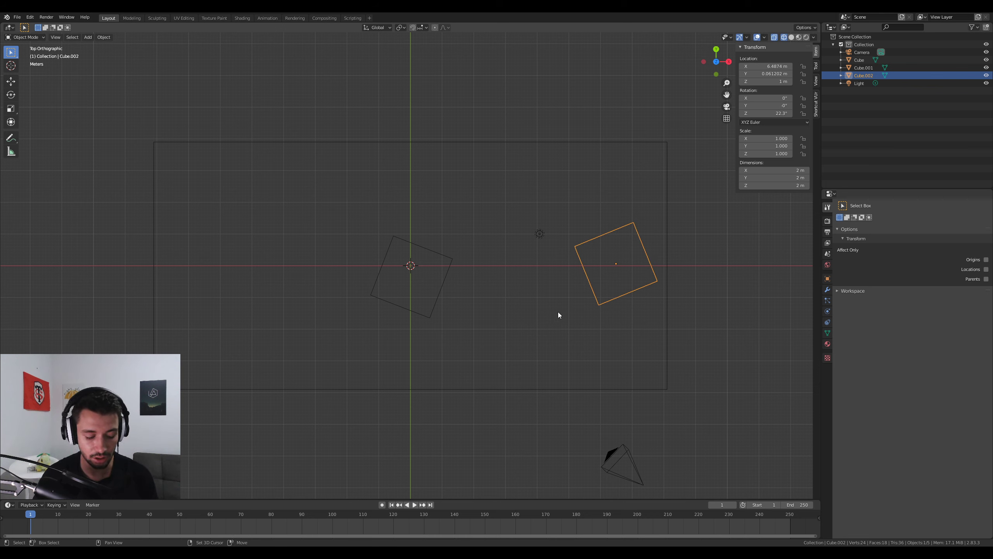
Duplicate the cube to about X 2.23 m, Y 2.56 m with rotation cleared, and shift the central cube to about X 0.15 m, Y -0.55 m
key(shift+d)
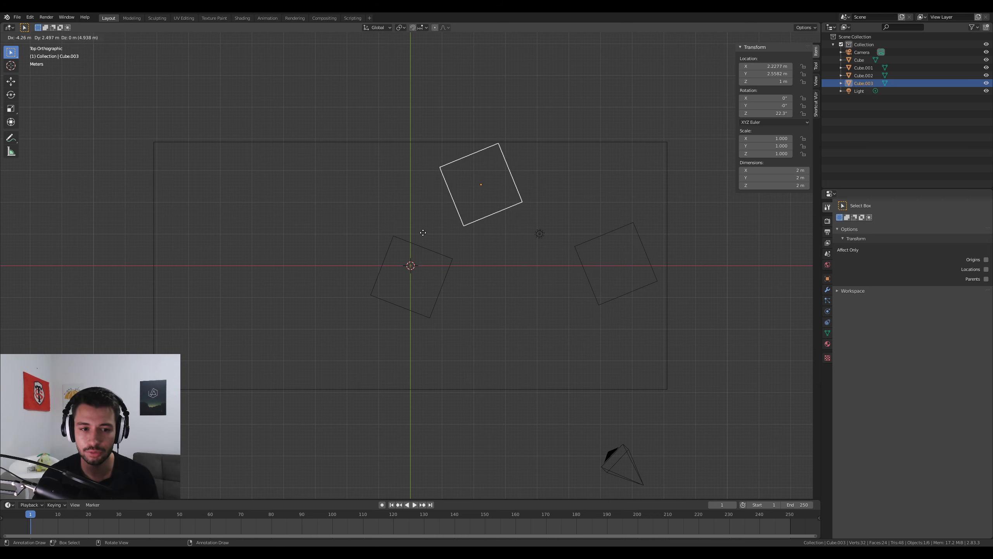
click(424, 233)
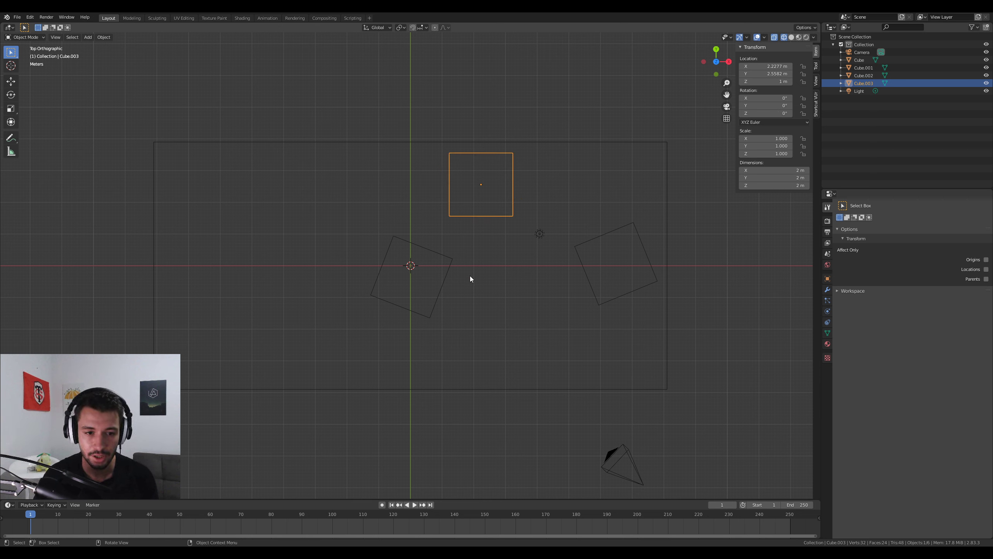
click(439, 251)
key(g)
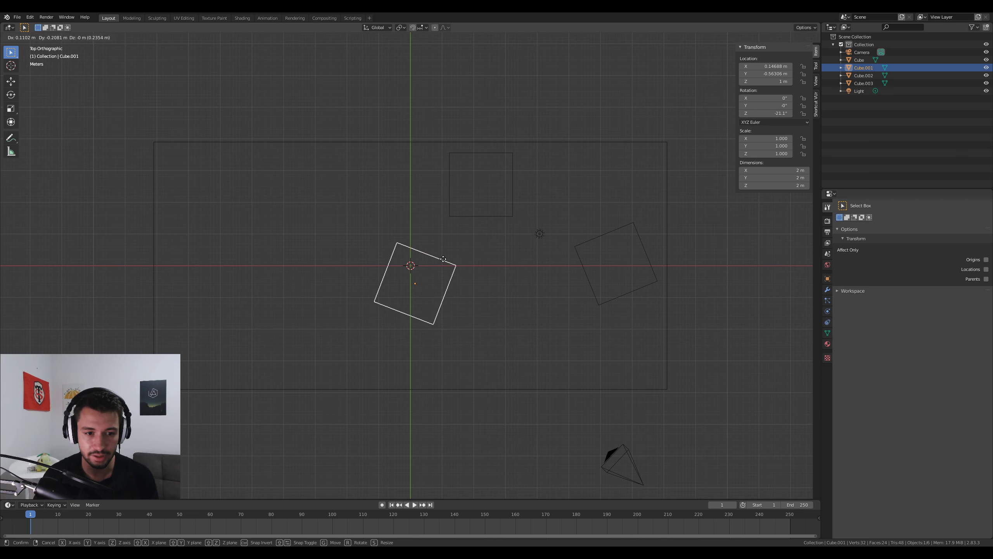
click(516, 357)
In front view, add a UV sphere and move it inside the box to about X -6.96 m, Z 2.92 m
middle_drag(509, 358, 517, 296)
key(KP_1)
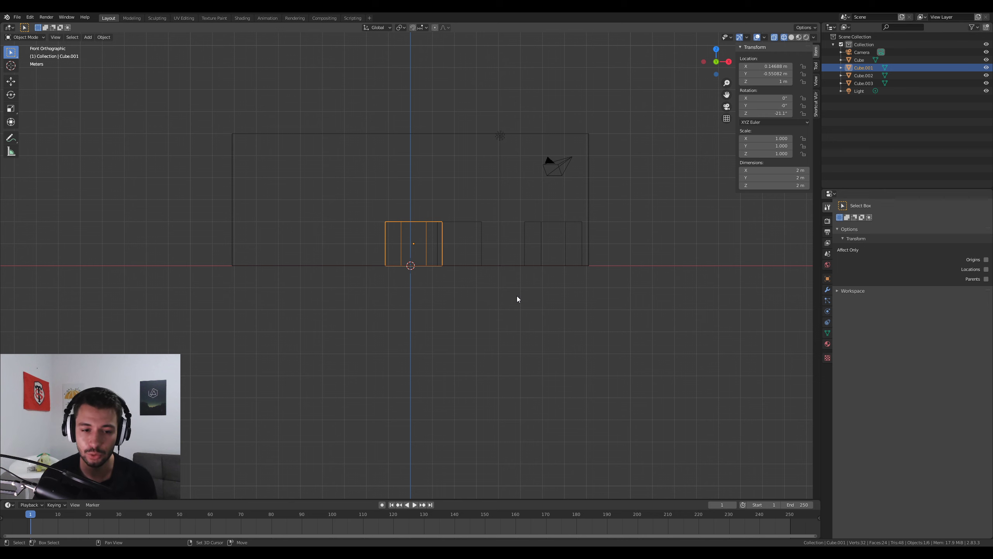
key(shift+a)
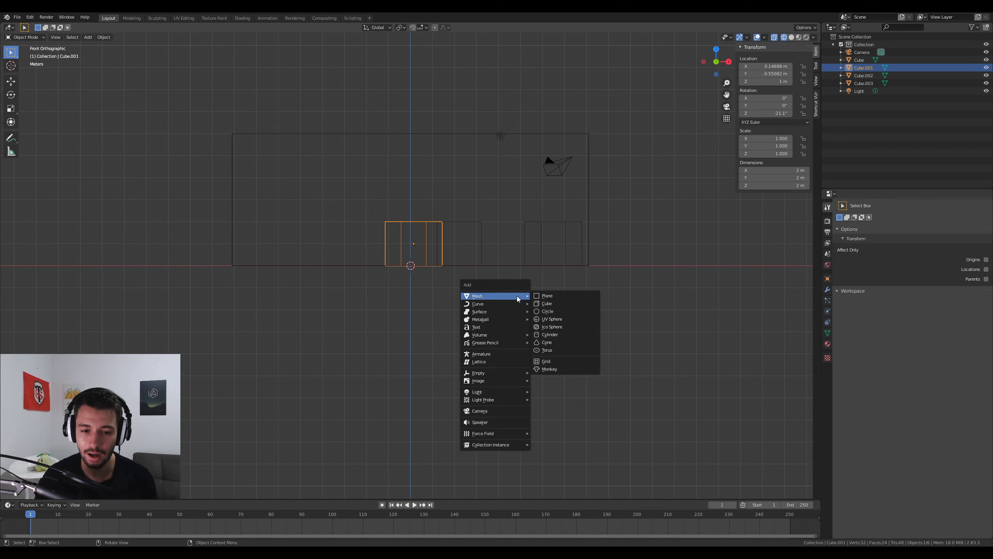
click(563, 319)
key(g)
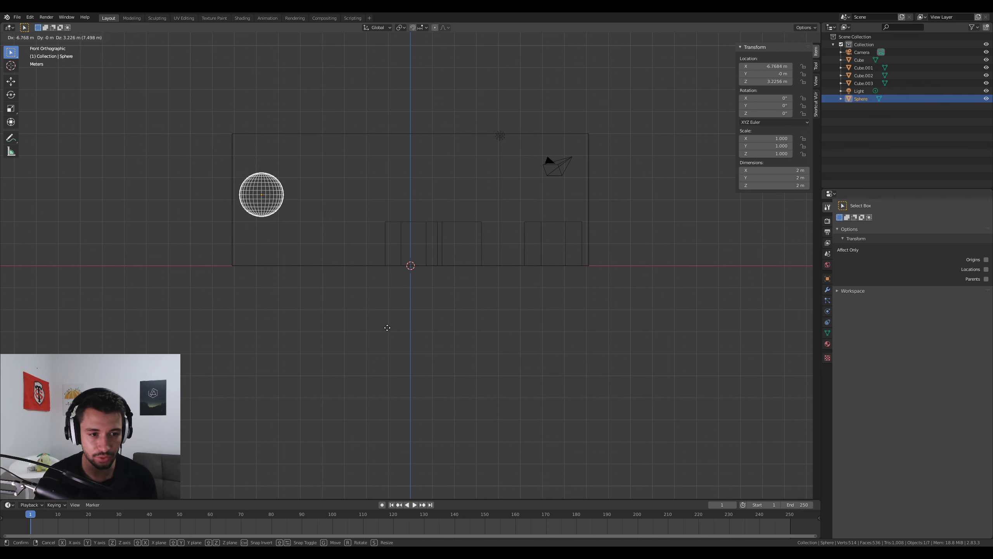
click(383, 331)
Scale the sphere uniformly to about 0.41 and reposition it at about X -7.12 m, Z 2.52 m
key(s)
click(326, 274)
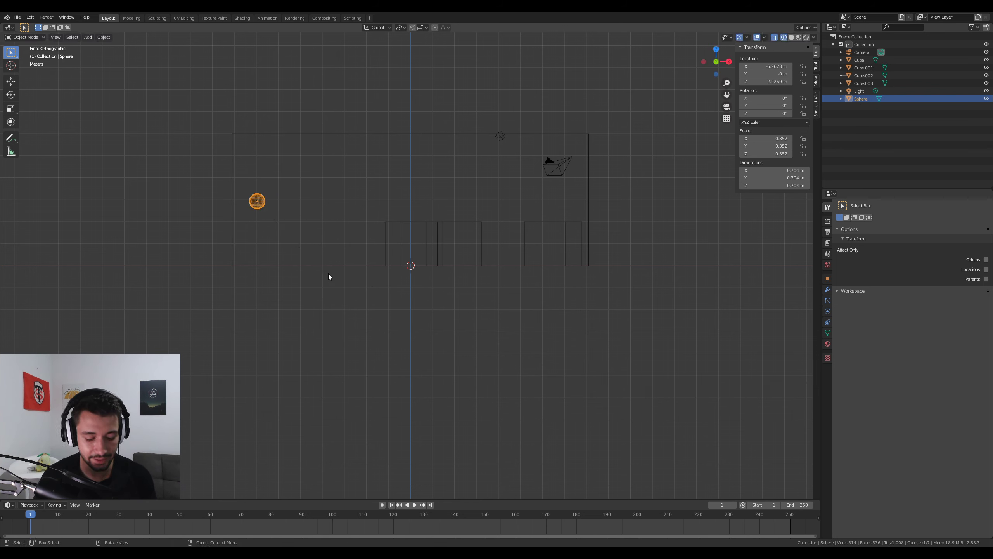
key(g)
click(325, 282)
key(s)
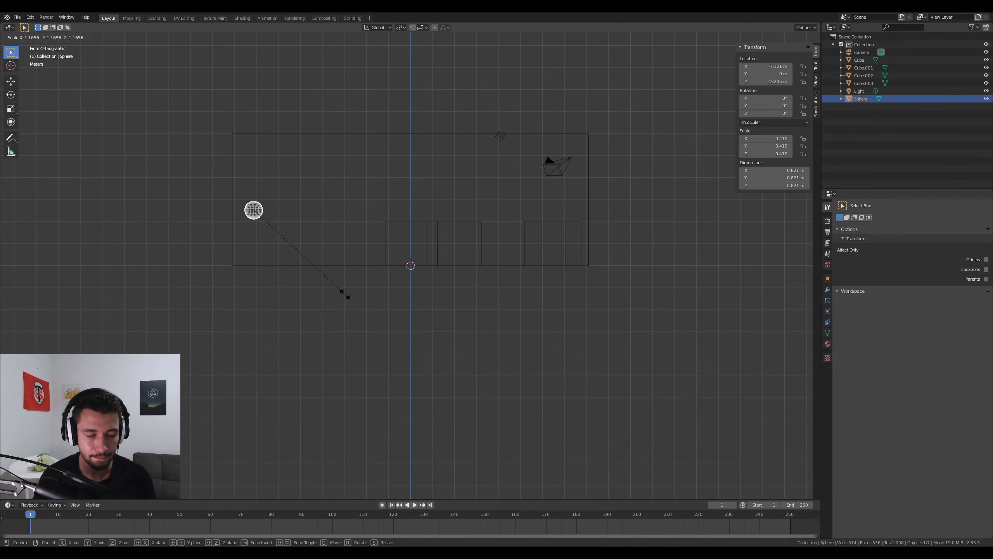
click(330, 288)
Save the scene as a Blender file
middle_drag(310, 264, 321, 300)
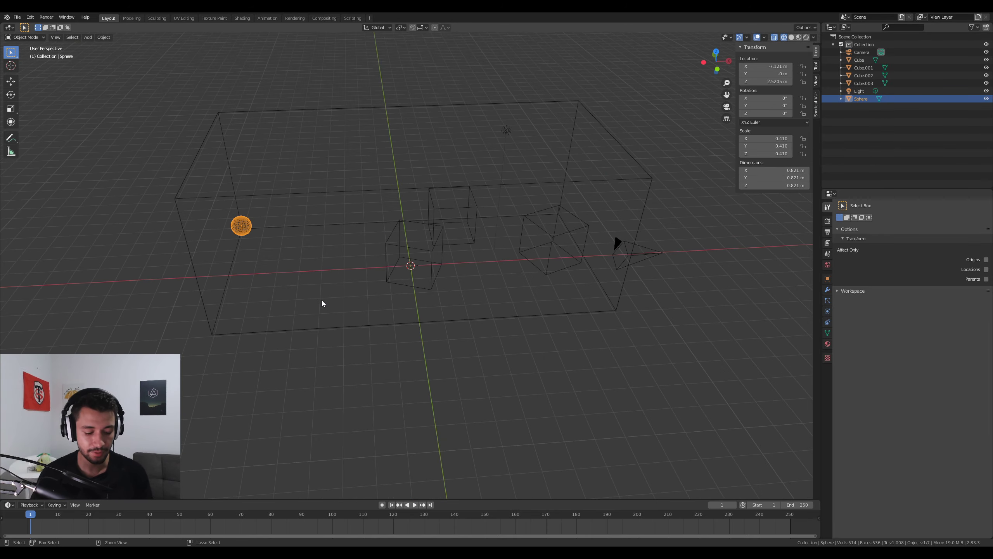
key(ctrl+s)
double_click(141, 68)
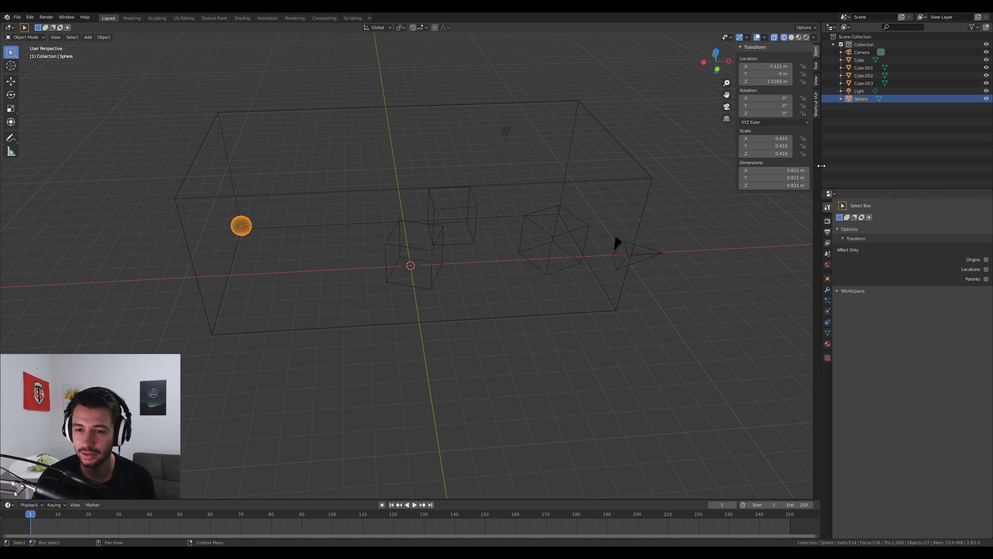
Widen the properties area and give the large box Fluid physics with type Domain
drag(821, 206, 638, 199)
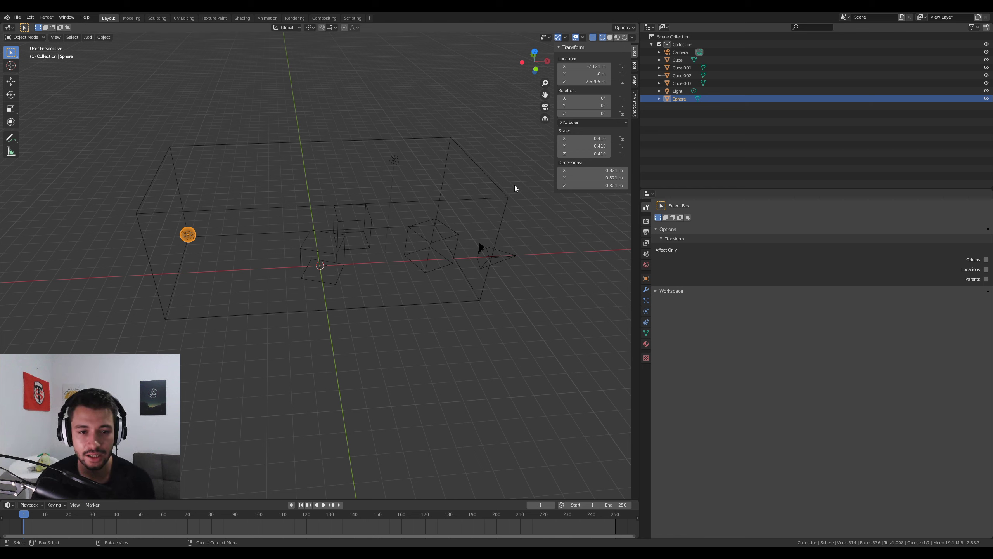
click(483, 174)
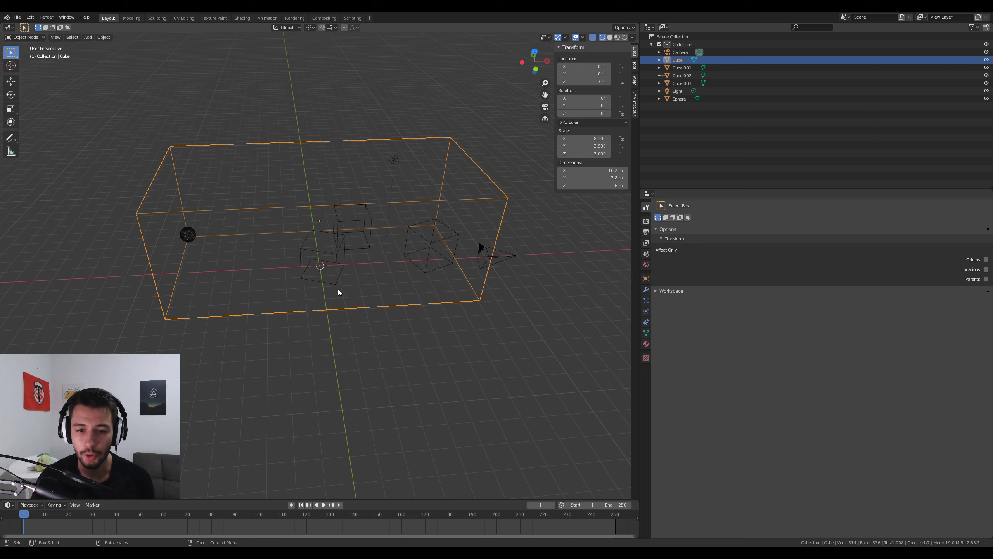
click(646, 311)
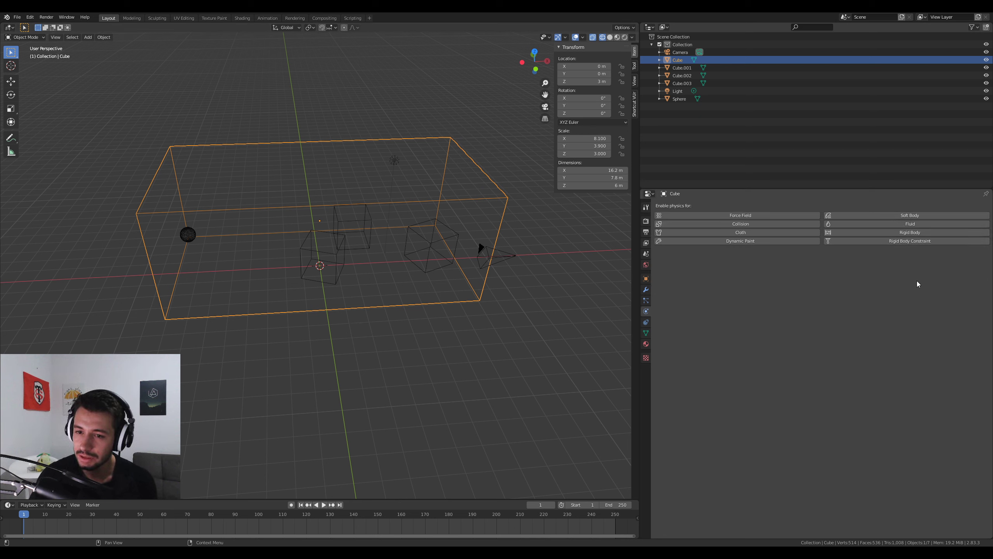
click(912, 224)
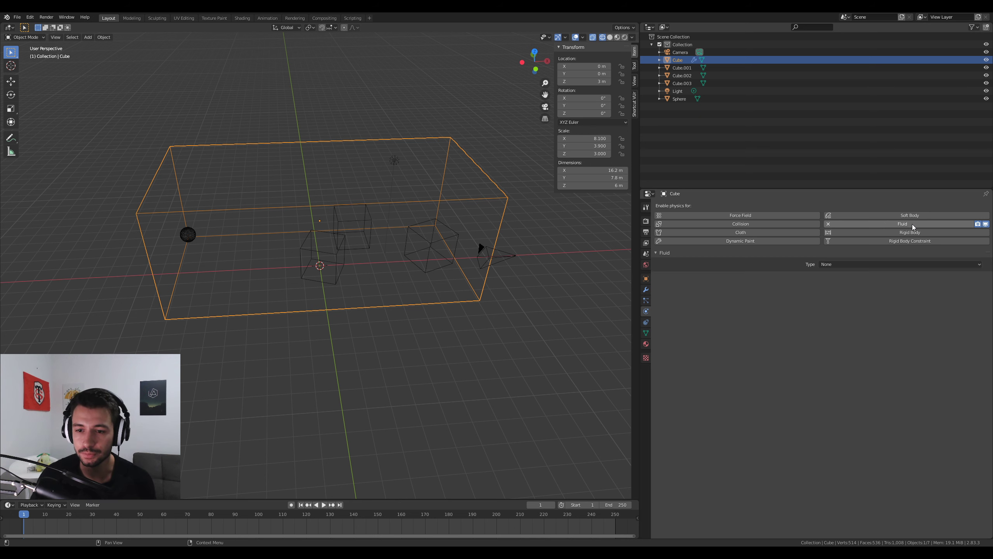
click(832, 267)
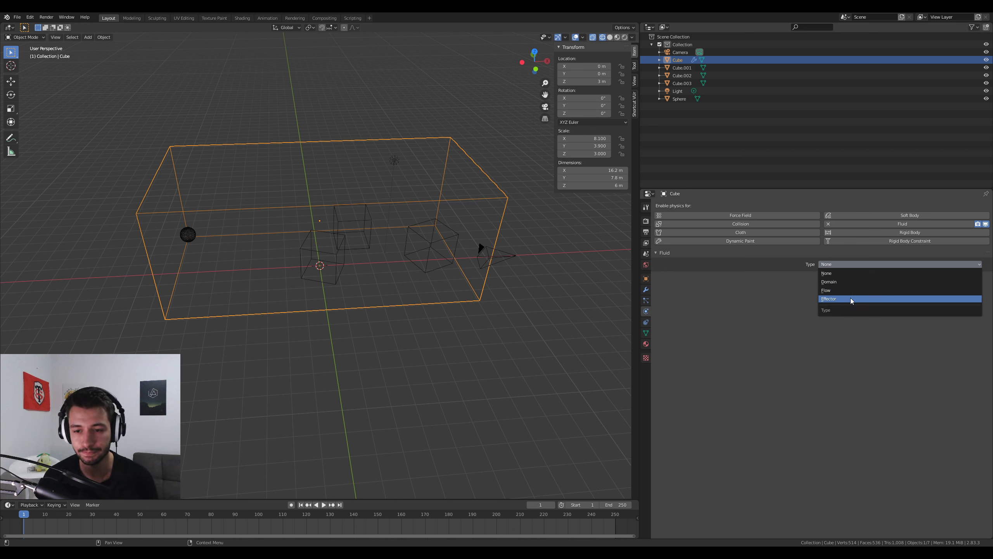
click(840, 282)
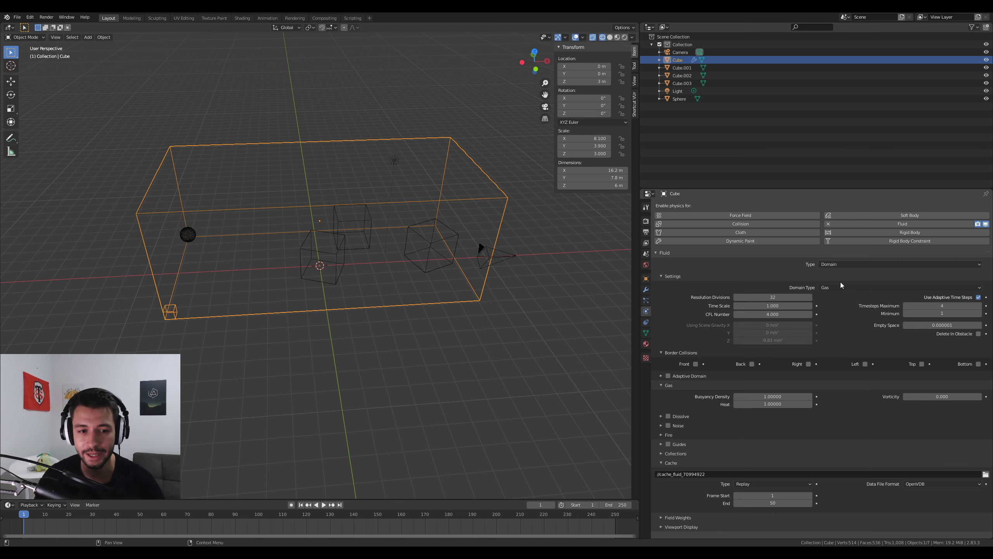
Give the cube near the box's positive X end Fluid physics of type Effector, keeping Collision as effector type
click(442, 241)
click(869, 223)
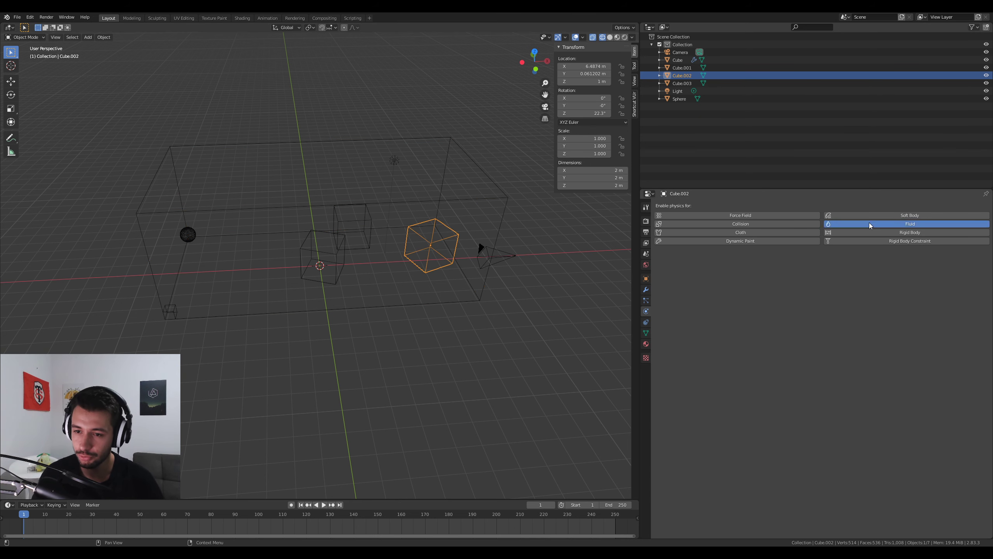
click(833, 263)
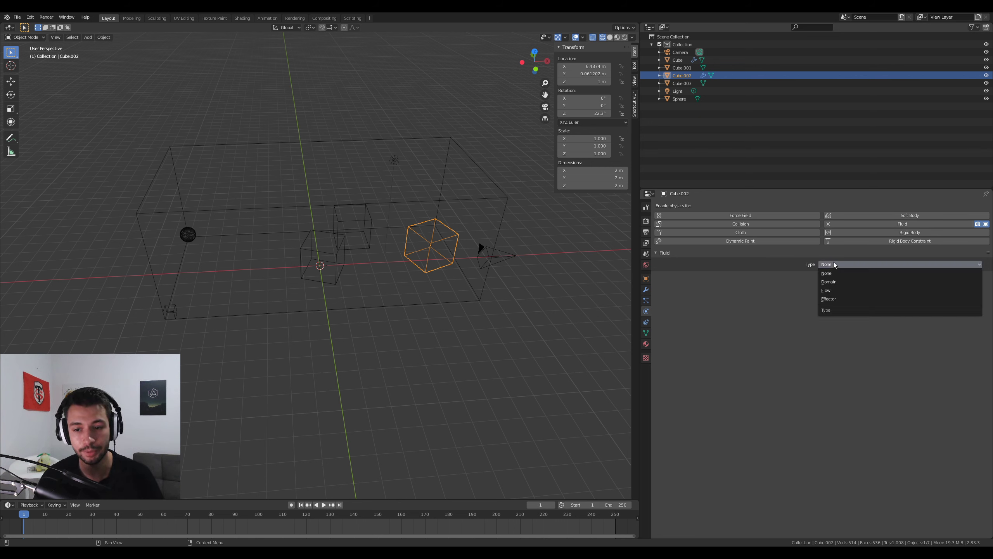
click(828, 298)
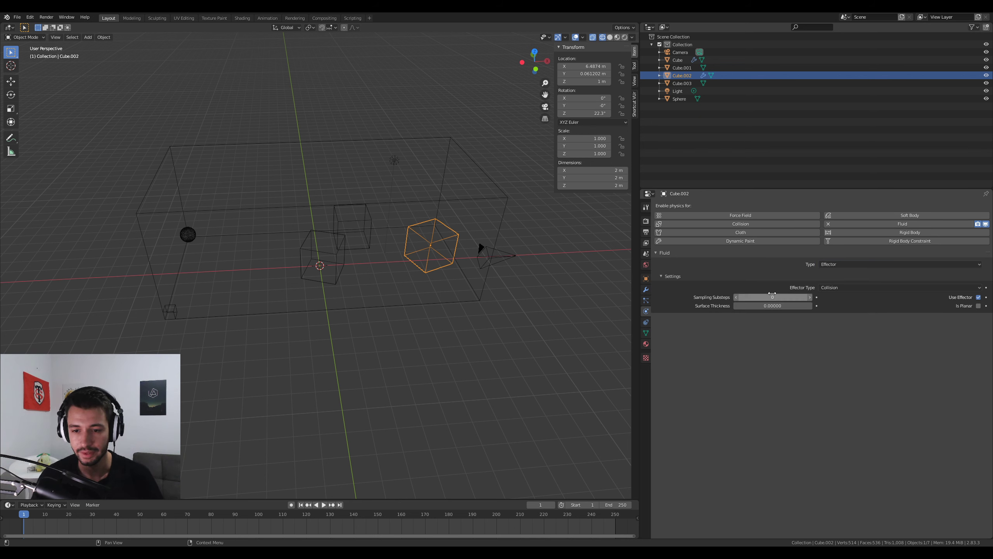
click(842, 289)
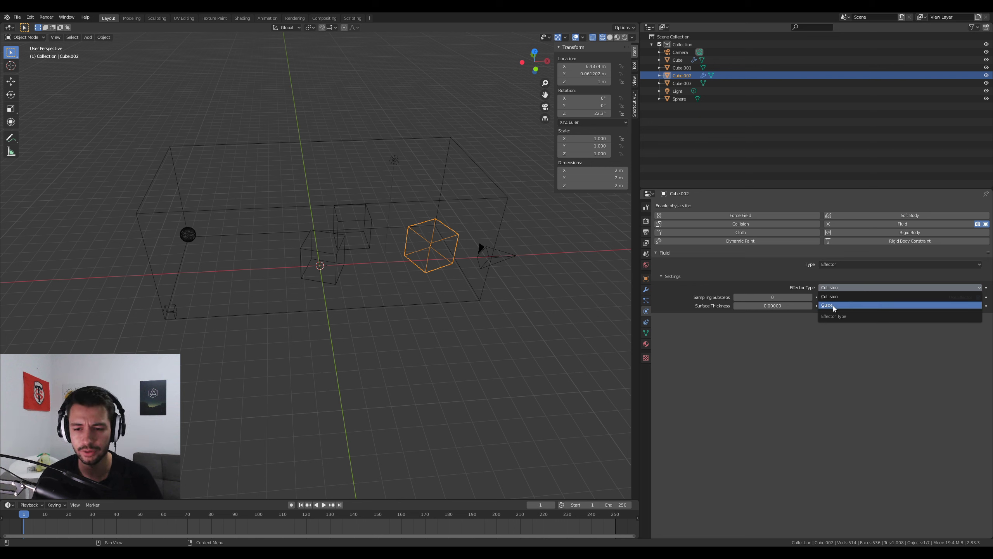
click(836, 294)
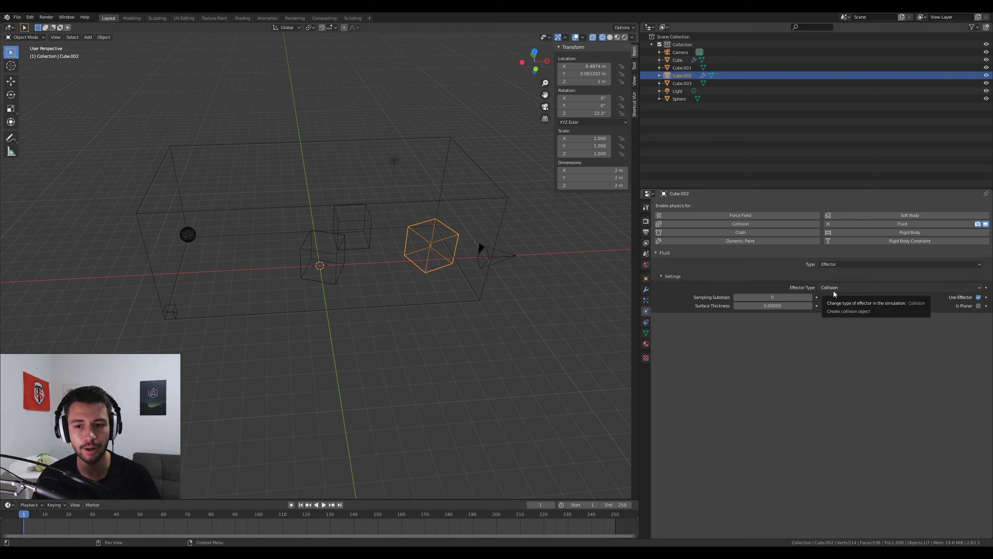
Give the unrotated rear cube Fluid physics with type Effector
click(358, 231)
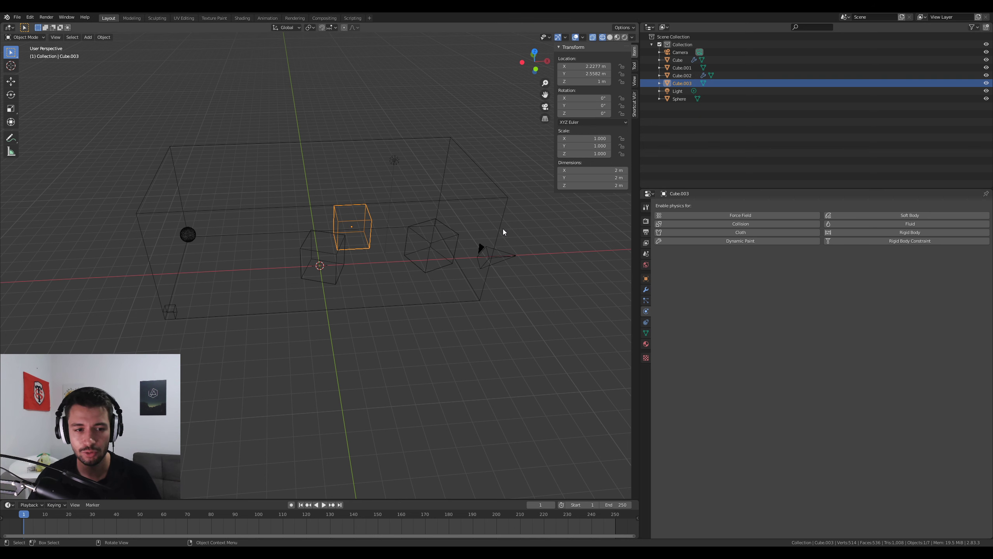
click(854, 224)
click(844, 265)
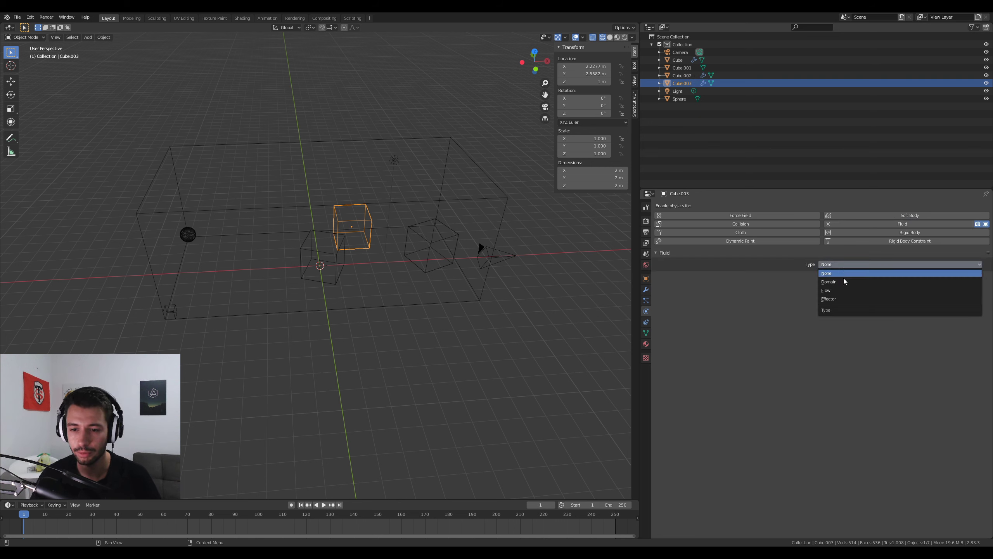
click(844, 298)
Give the small cube nearest the world origin Fluid physics with type Effector
click(313, 245)
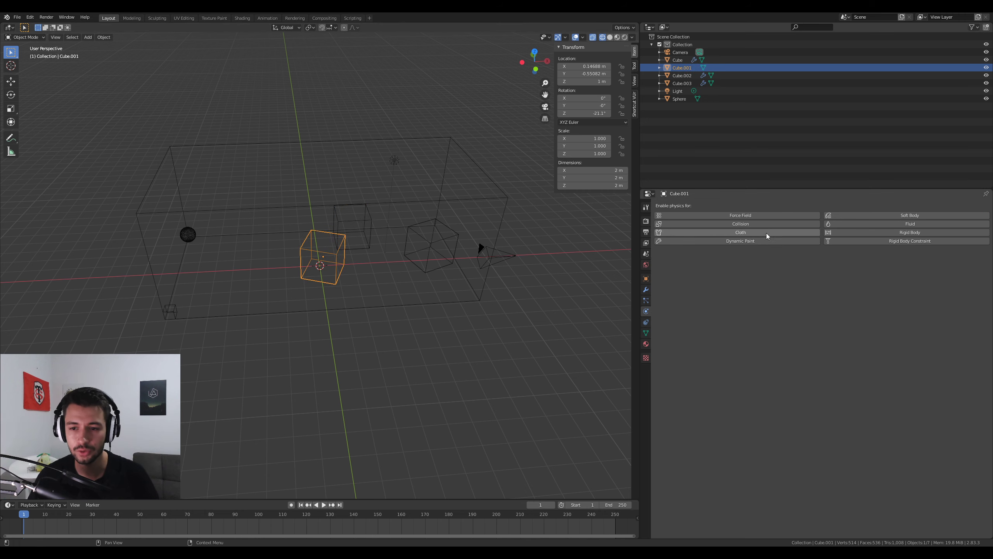
click(870, 224)
click(846, 264)
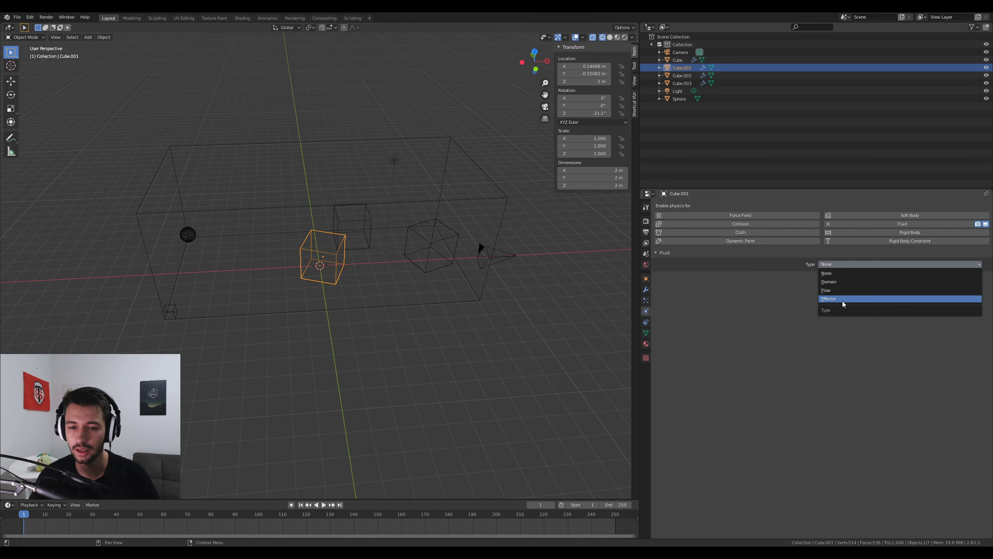
click(842, 300)
Give the sphere Fluid physics with type Flow and set its flow type to Liquid
mouse_move(512, 301)
middle_down()
mouse_move(505, 272)
mouse_move(498, 297)
middle_up()
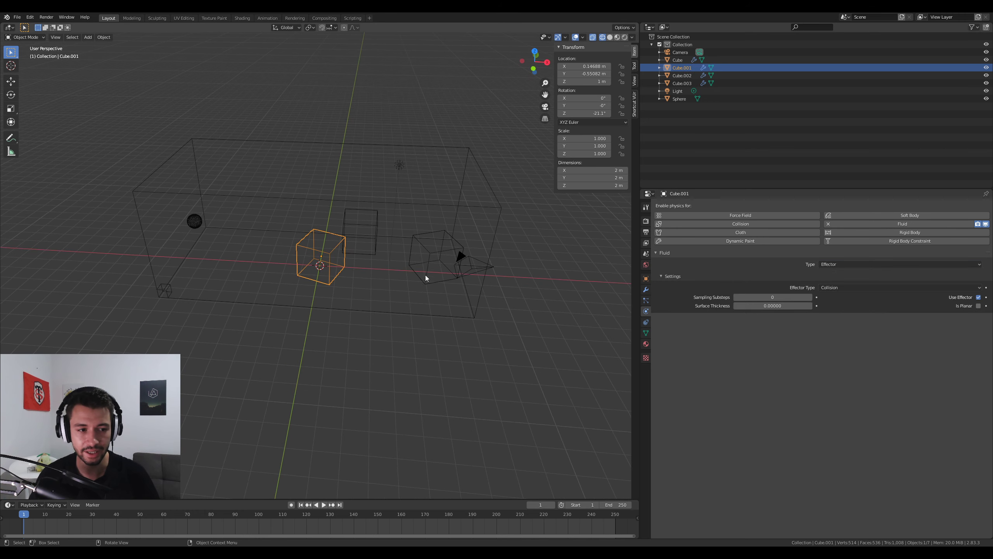
click(195, 221)
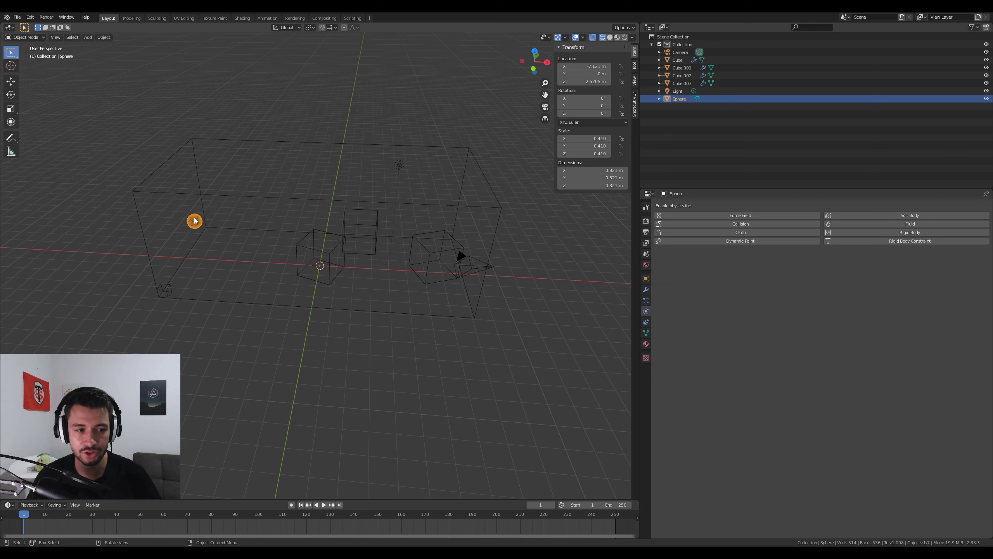
click(860, 224)
click(839, 264)
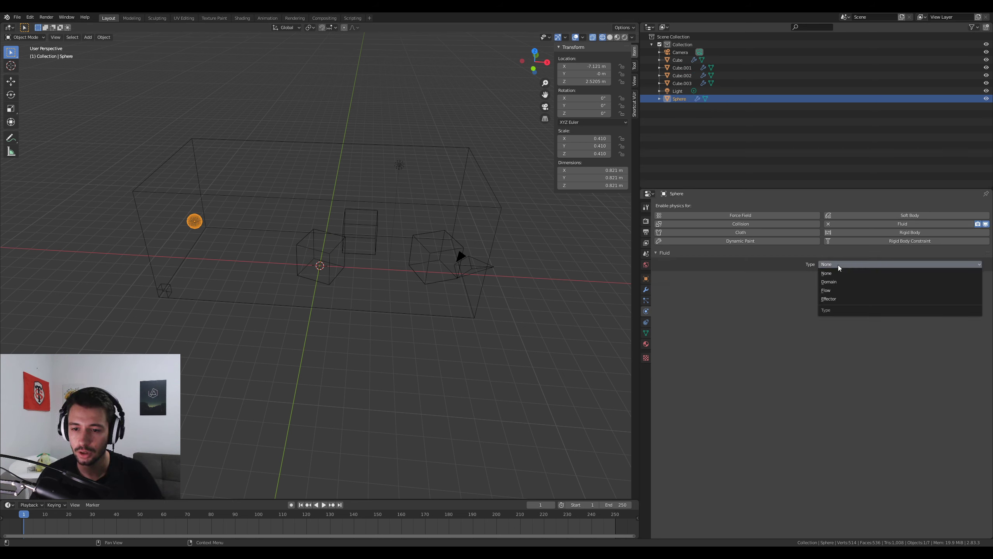
click(827, 291)
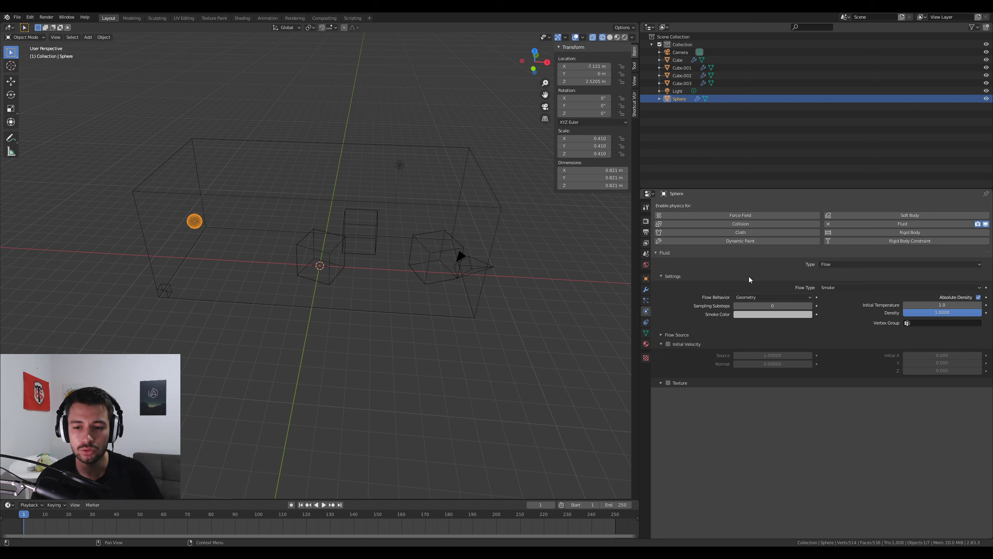
click(842, 287)
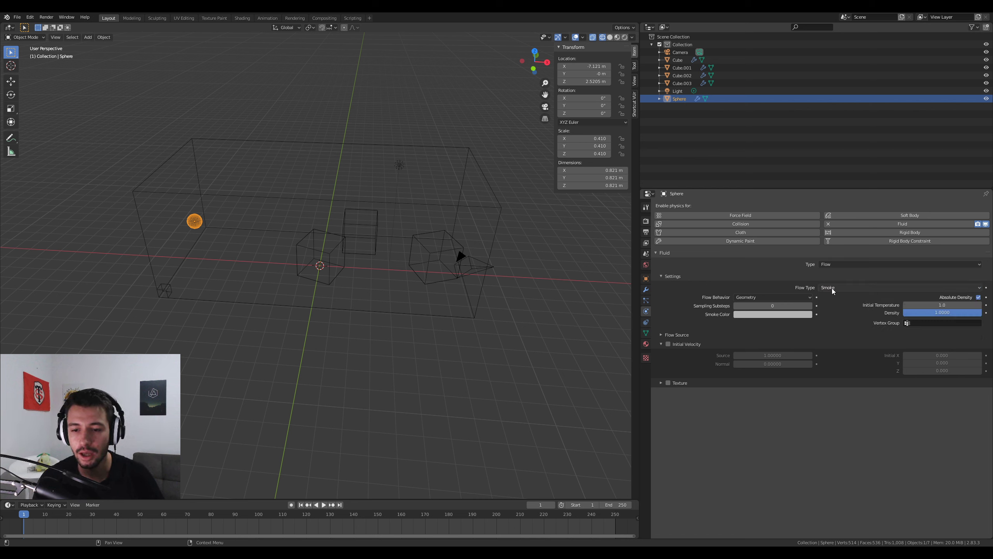
click(831, 287)
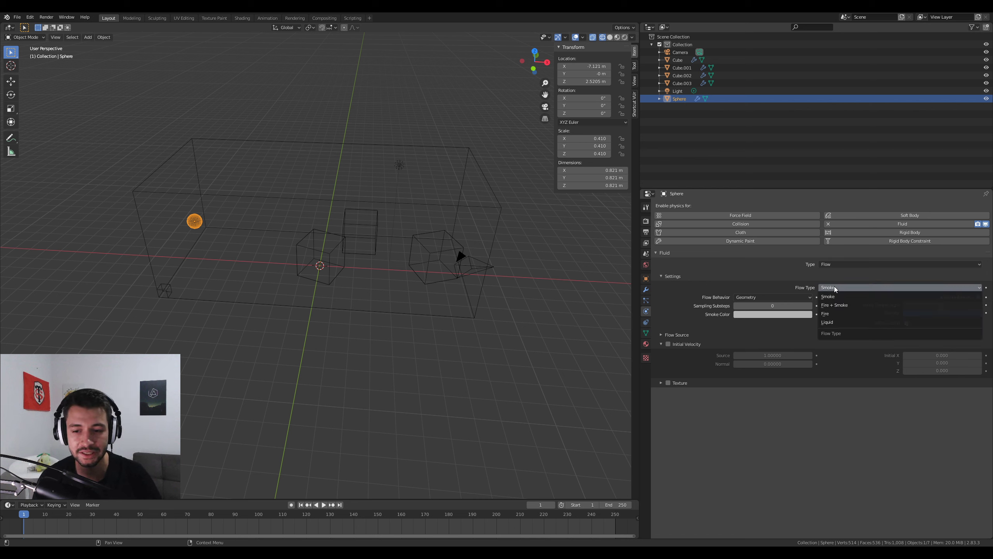
click(833, 321)
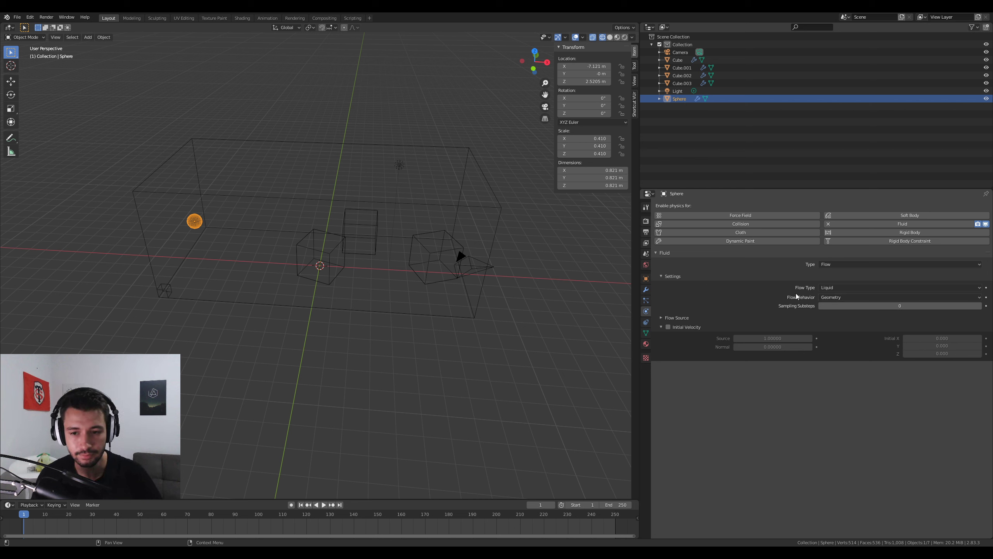
Set the large box's domain type to Liquid and its resolution divisions to 64
click(153, 284)
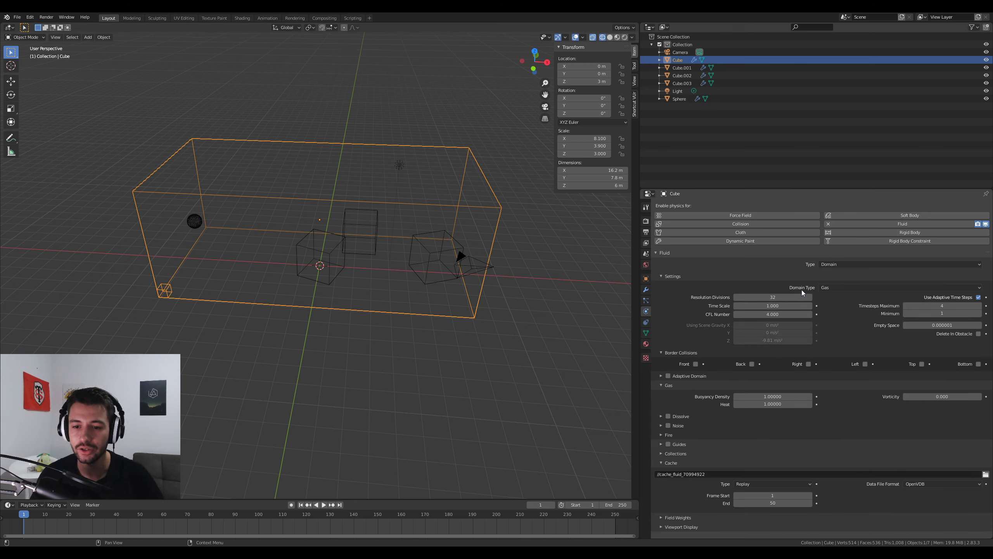
click(854, 288)
click(844, 306)
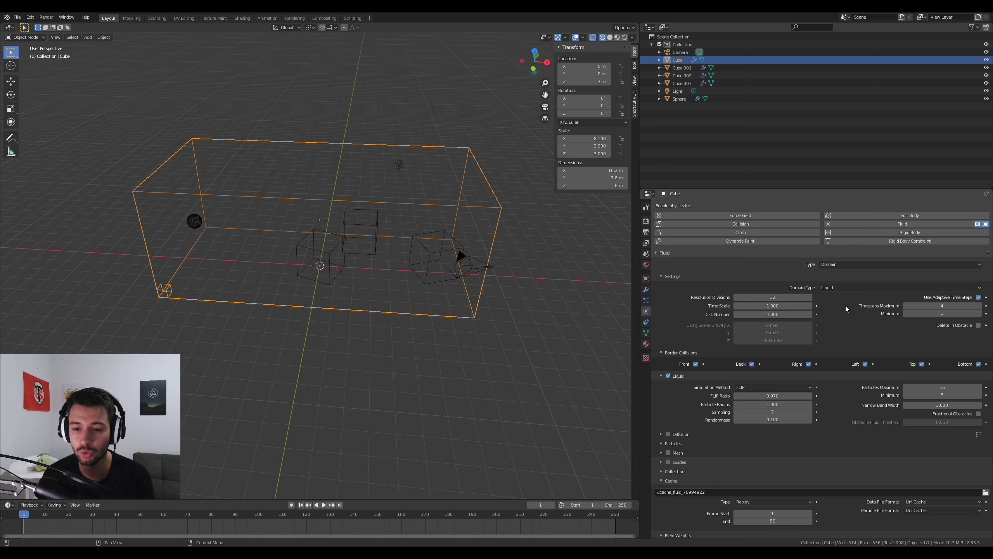
scroll(849, 336, down, 1)
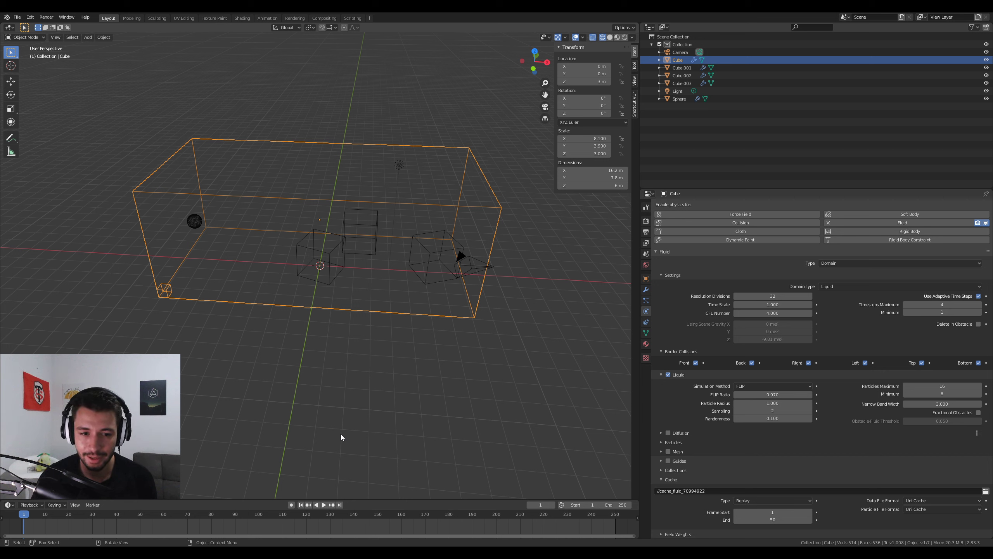
click(778, 296)
text(64)
key(Return)
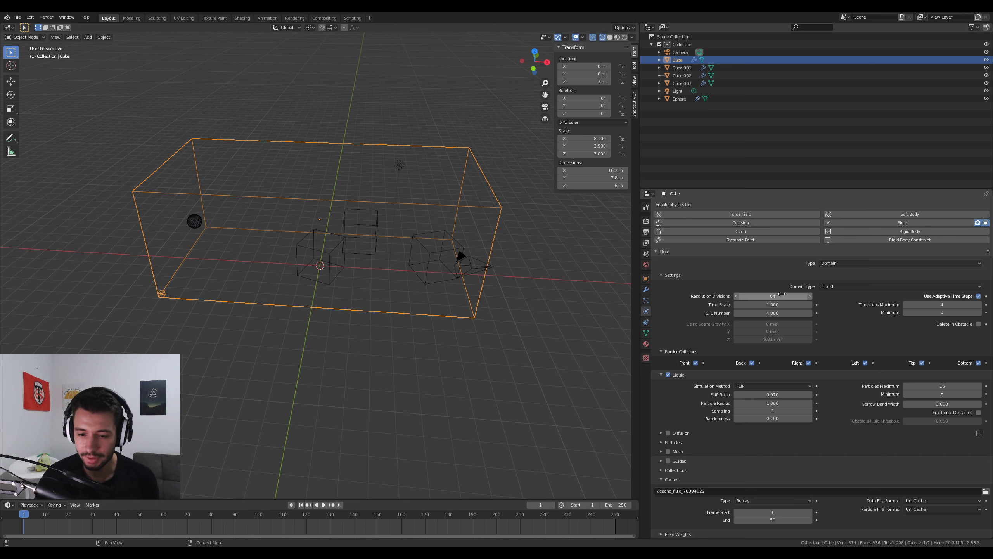
Play the animation, rewind to the start and play it again to check the simulation at 64 divisions
key(space)
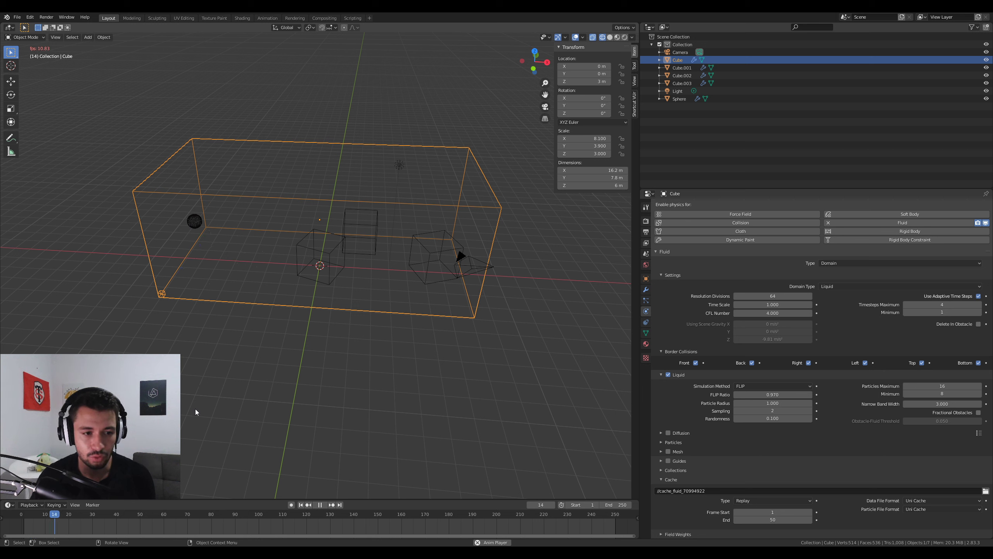
key(space)
drag(57, 520, 22, 532)
key(space)
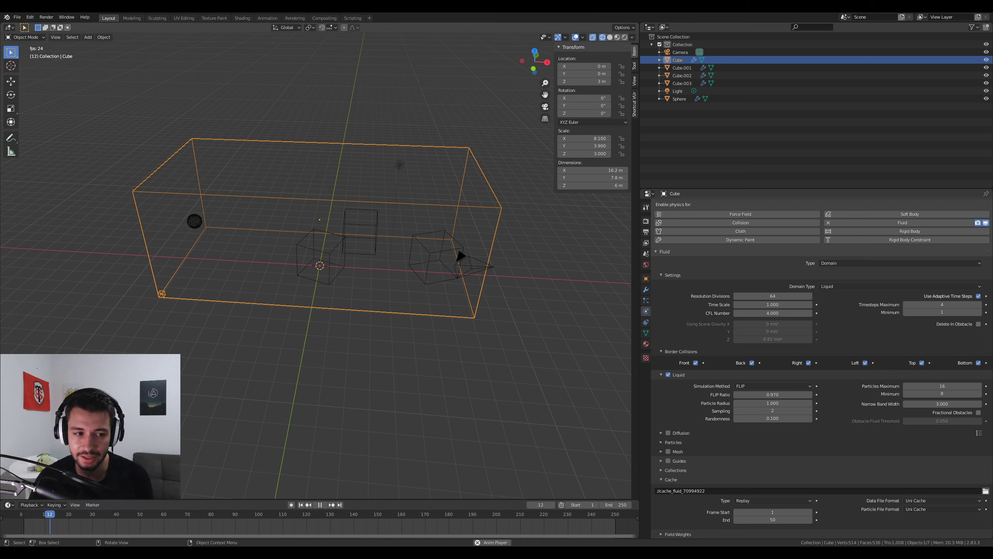
key(Escape)
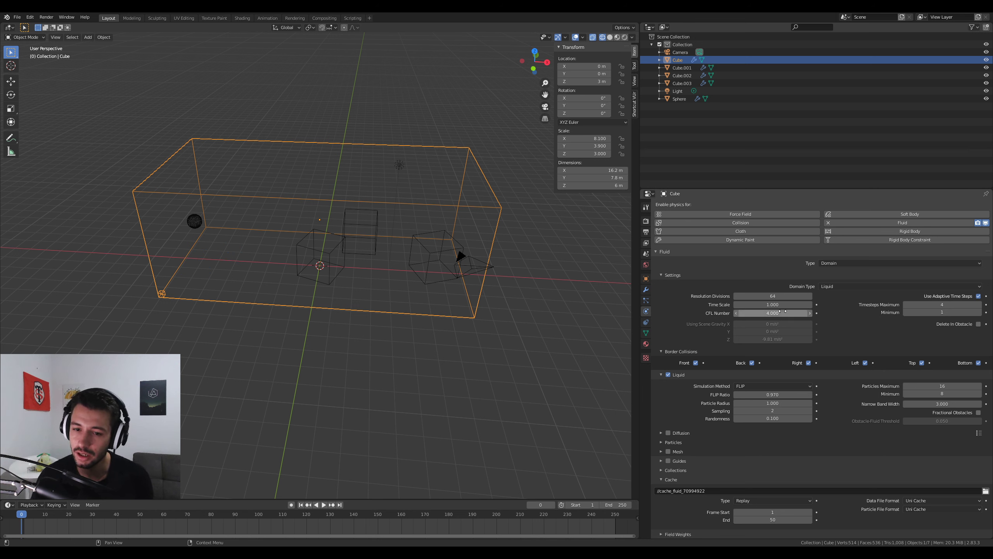
Set the domain's resolution divisions to 32 and play the animation to compare
click(773, 296)
text(32)
key(Return)
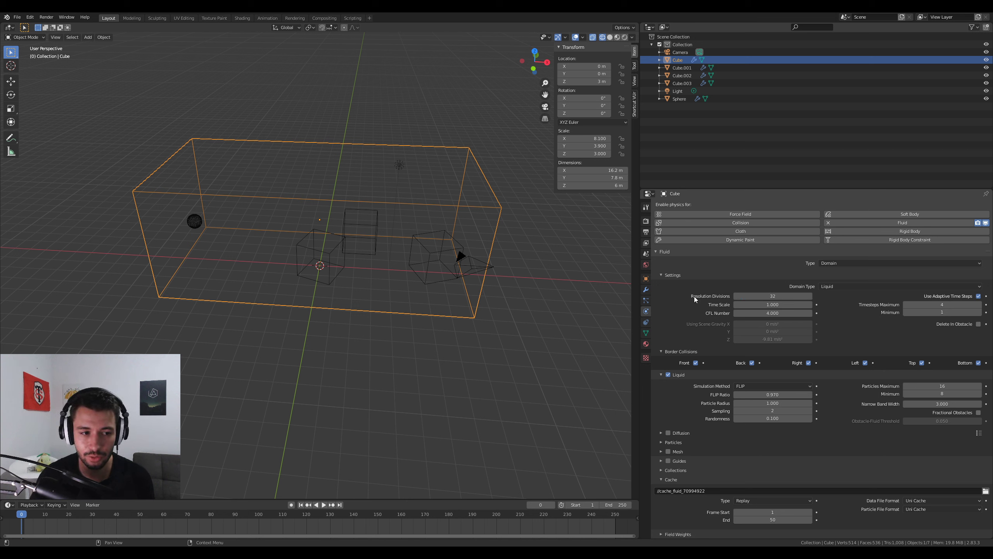
key(space)
key(space)
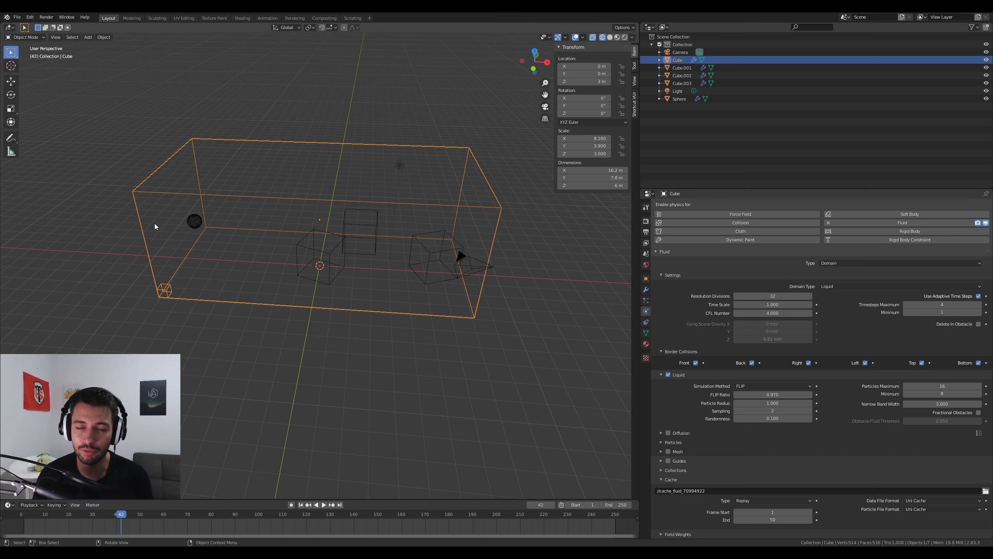
Set the domain's resolution divisions to 64 and its cache type to Modular
click(766, 296)
text(64)
key(Return)
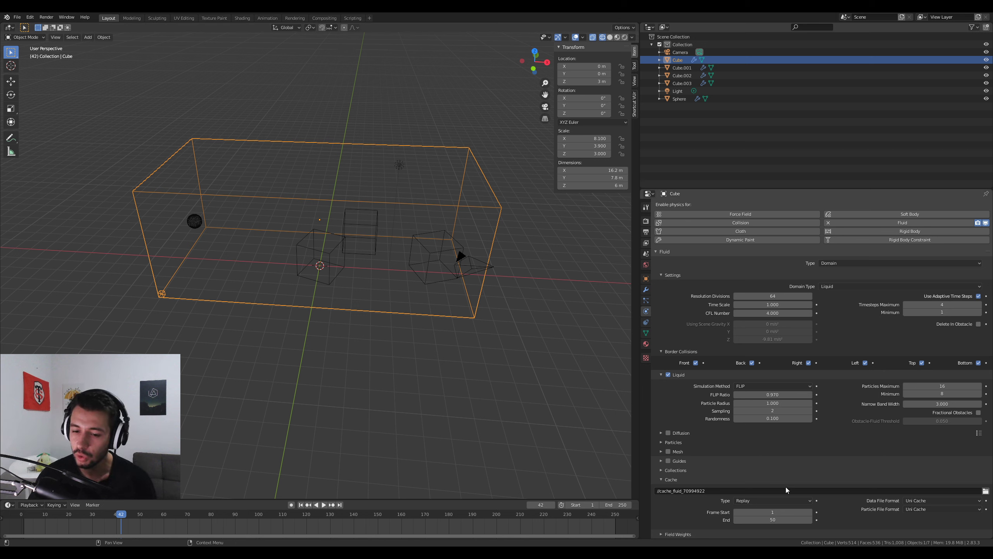
click(772, 501)
click(744, 517)
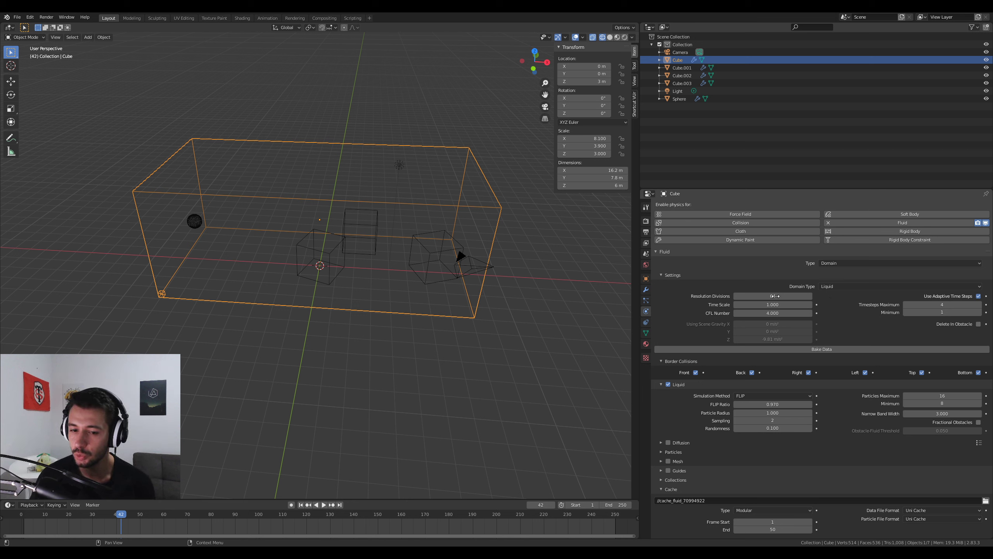
Bake the fluid data of the large box domain
scroll(743, 352, down, 1)
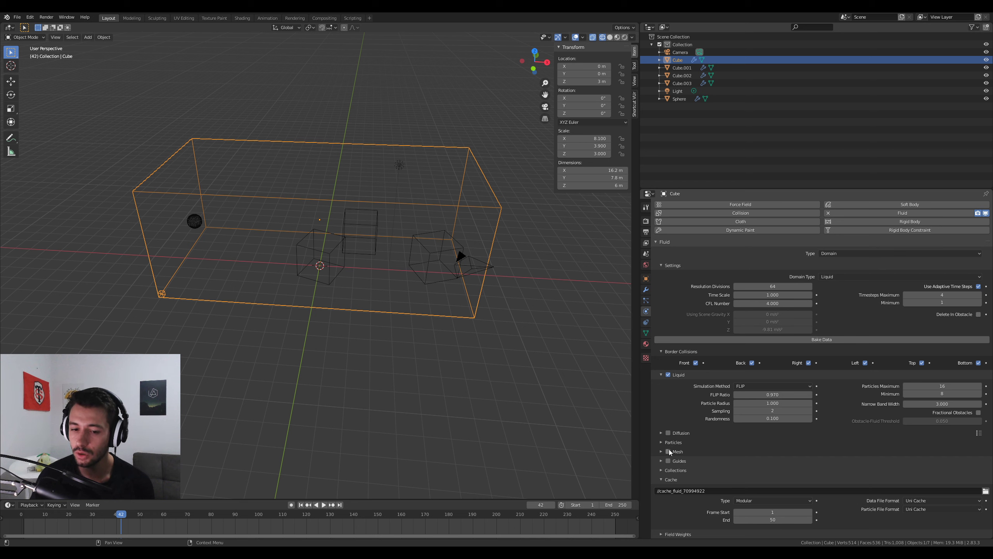
scroll(704, 423, up, 1)
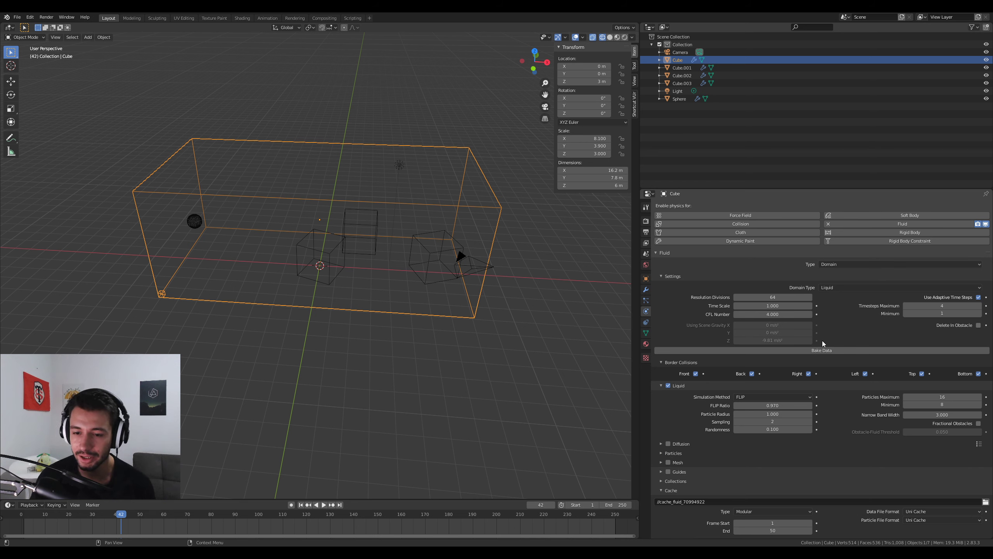
click(805, 351)
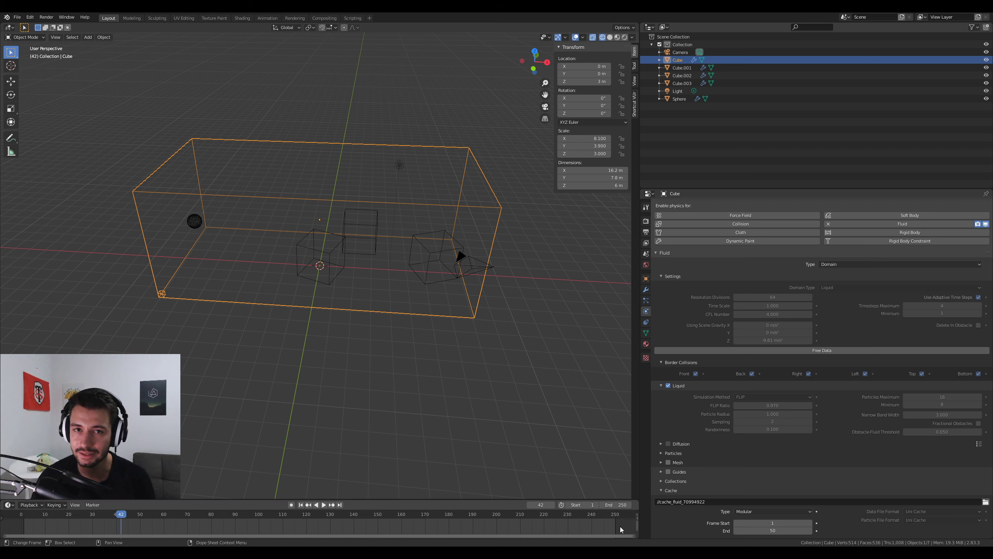
Set the scene's output end frame to 100
click(646, 234)
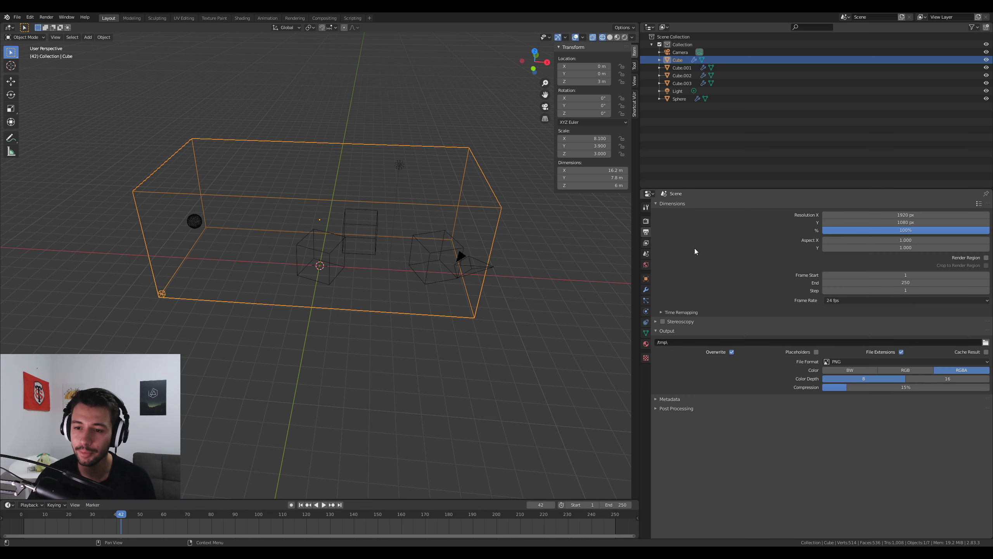
click(901, 283)
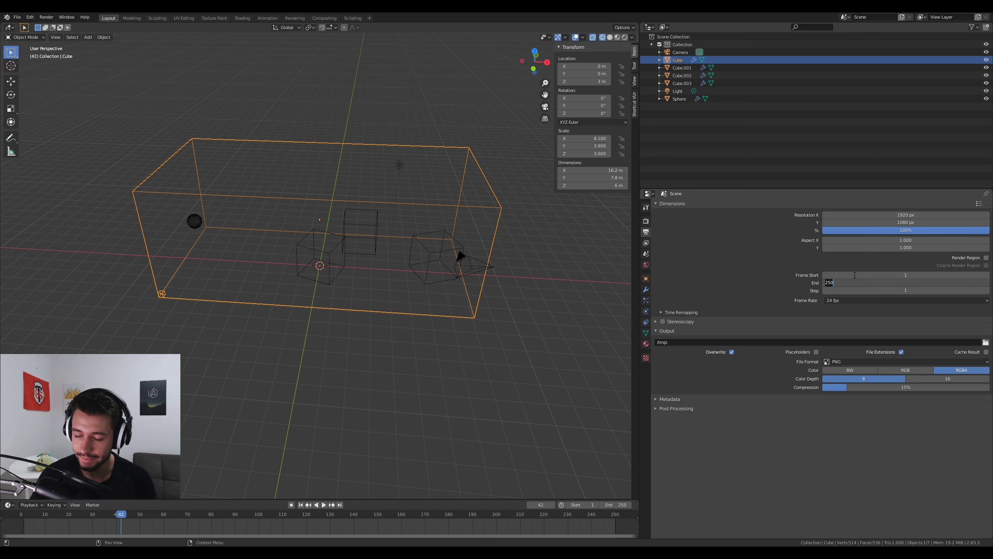
text(100)
key(Return)
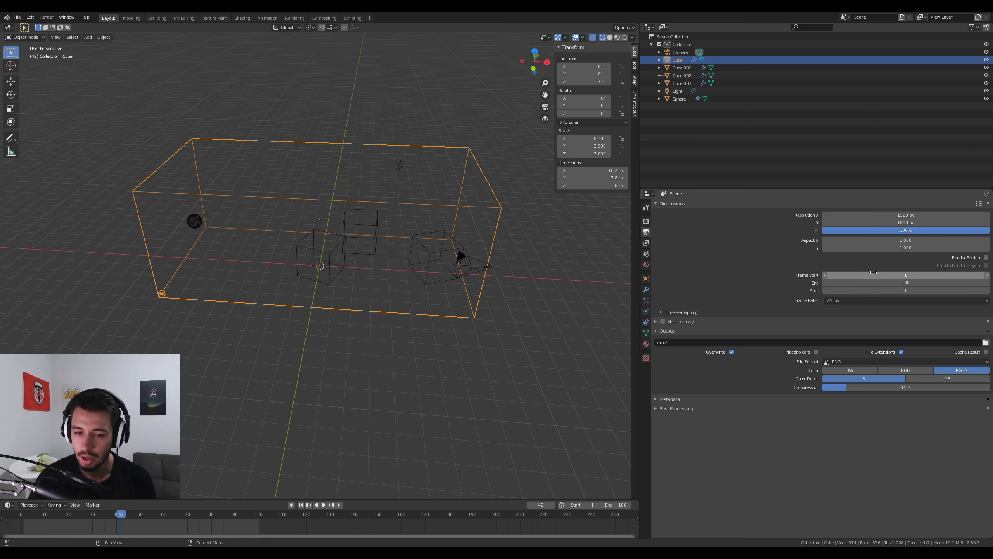
Set the fluid domain's cache end frame to 100 and resume the data bake
click(645, 311)
click(773, 530)
text(50)
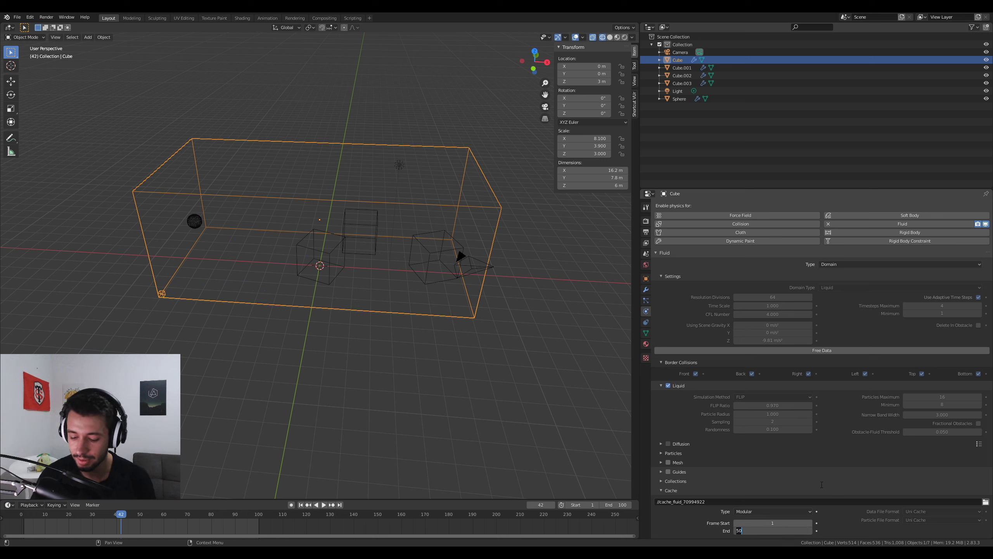
key(BackSpace)
key(BackSpace)
text(100)
key(Return)
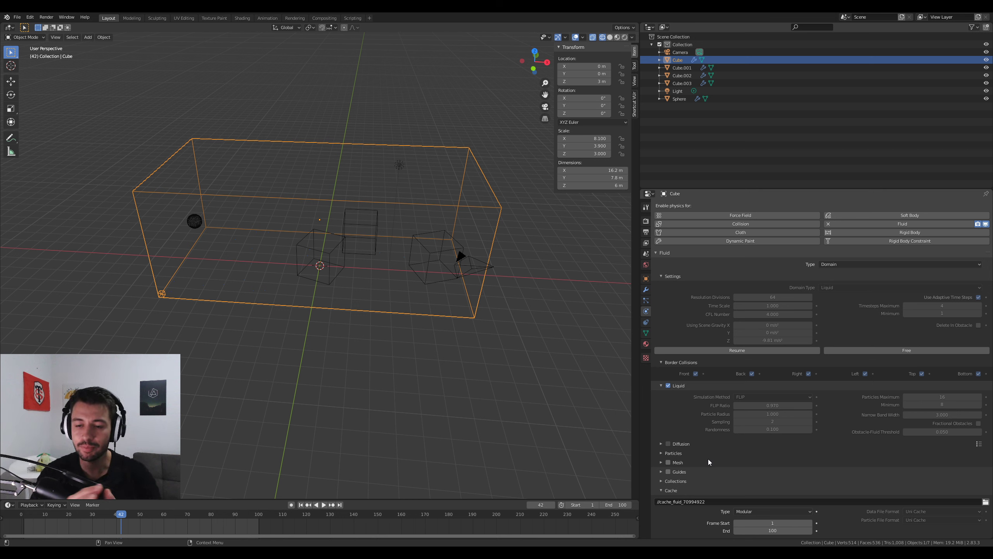
click(732, 352)
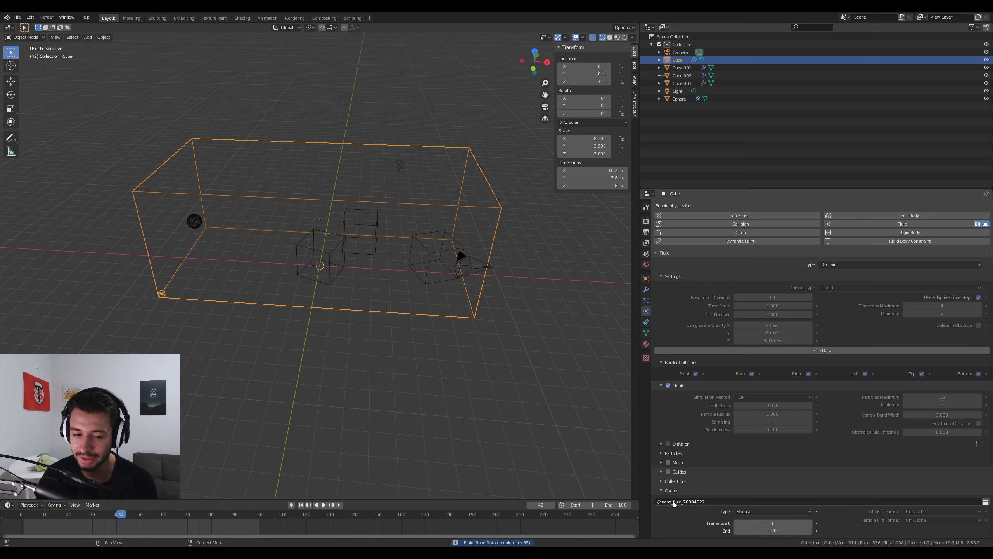
Scrub the timeline back to the start and play the baked simulation around the sphere
drag(122, 516, 58, 520)
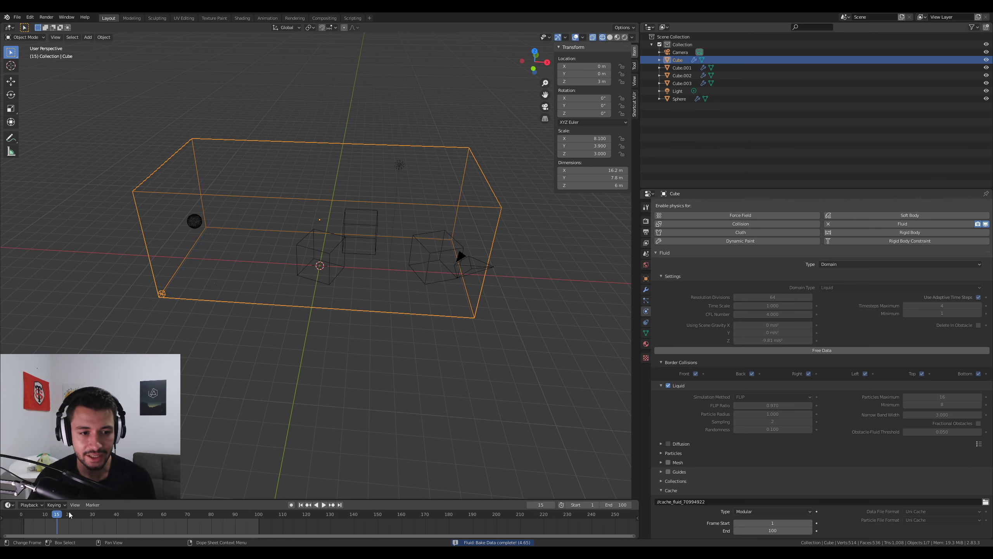
scroll(177, 360, up, 4)
shift+middle_drag(178, 358, 378, 361)
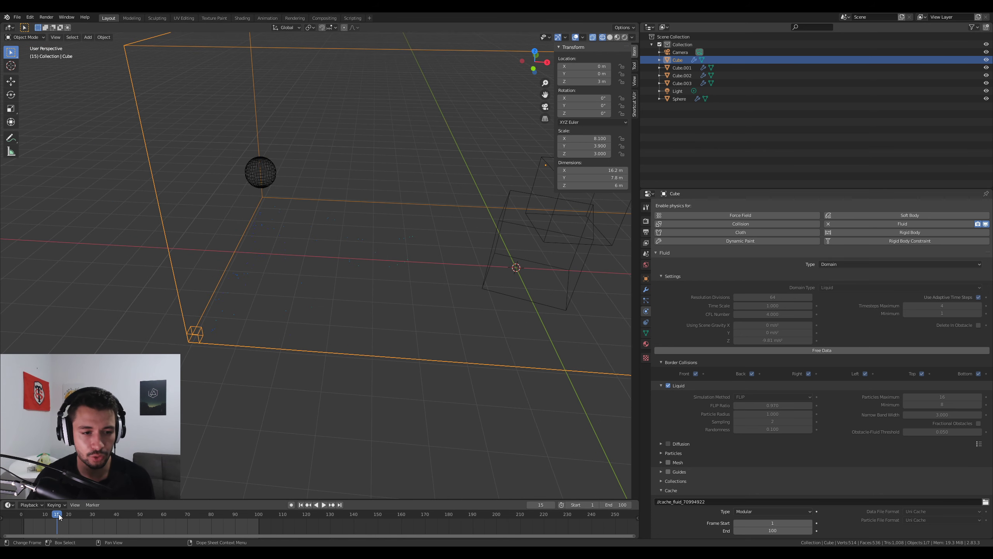
drag(57, 515, 21, 516)
key(space)
Set the sphere's flow behavior to Inflow
click(260, 174)
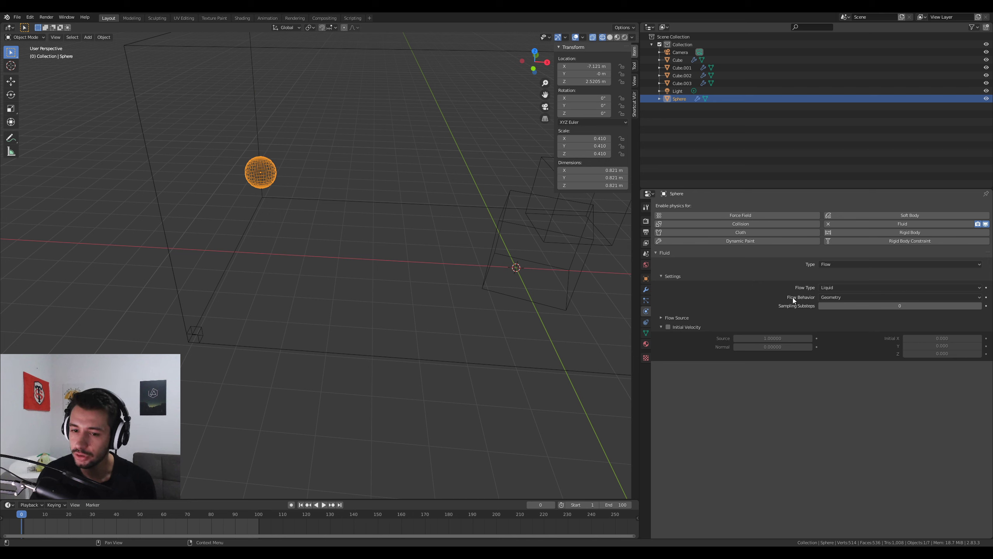
click(839, 298)
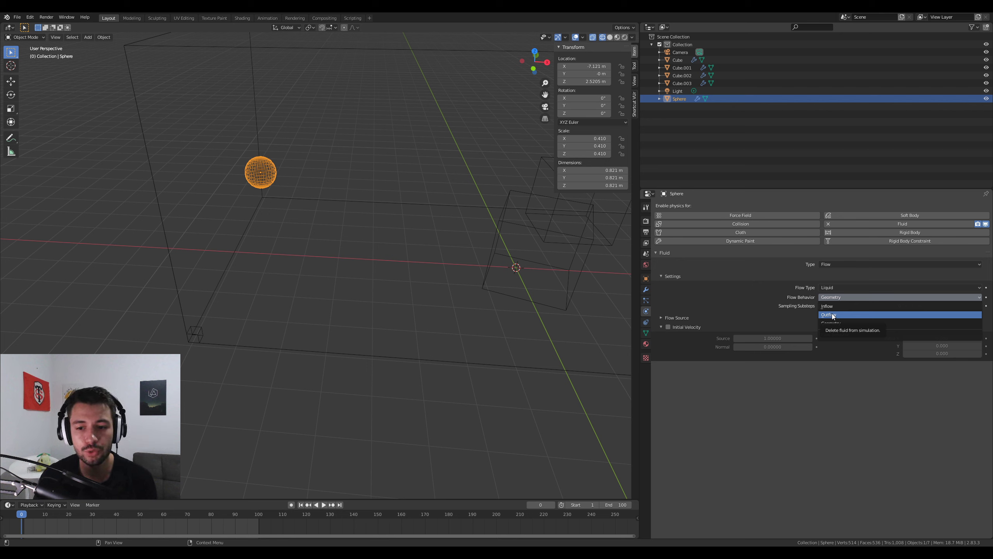
click(834, 307)
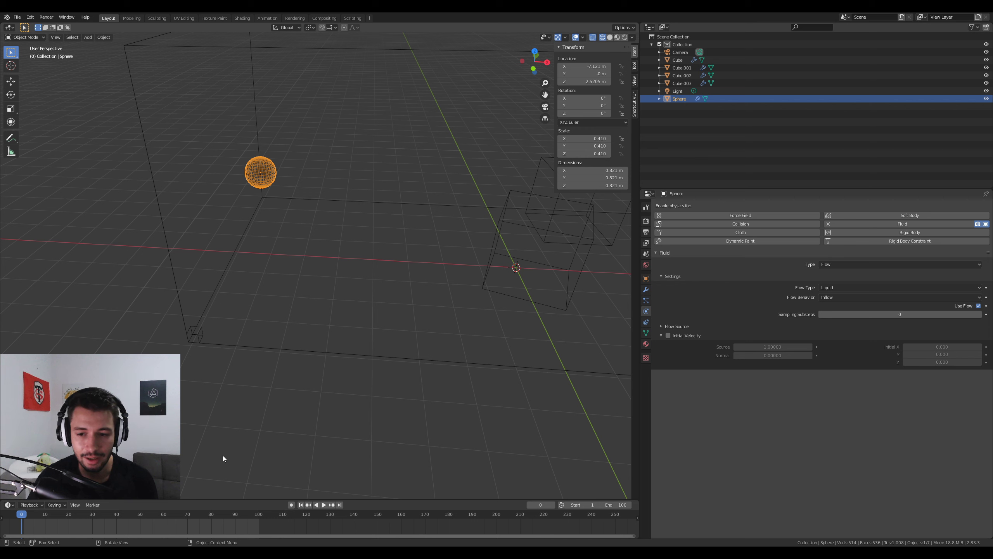
Free the large box domain's baked fluid data and bake it again
click(176, 296)
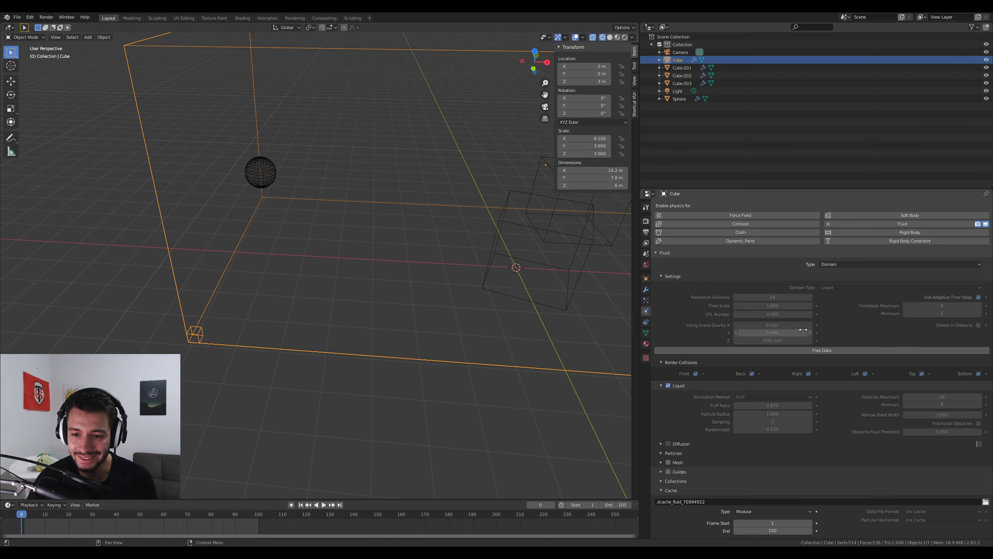
click(837, 353)
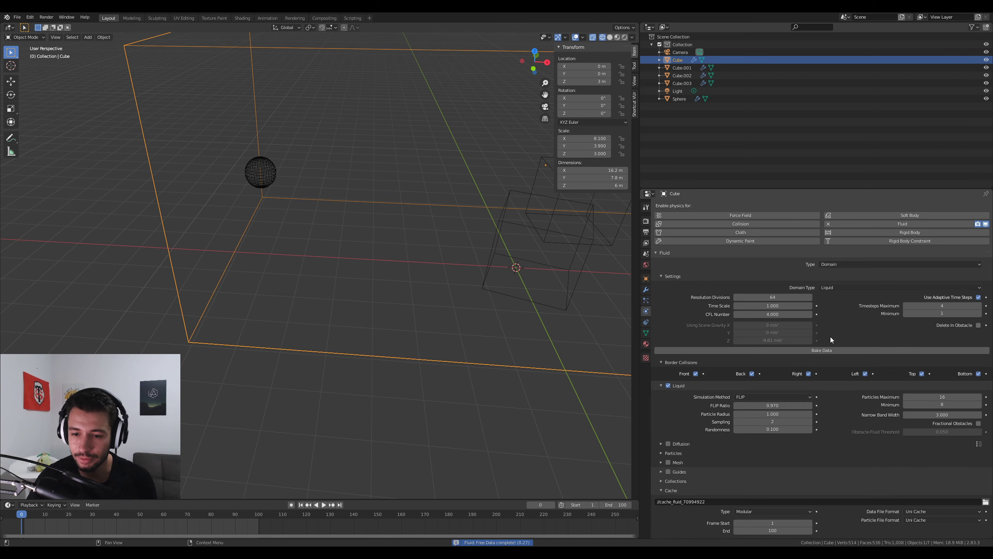
click(817, 351)
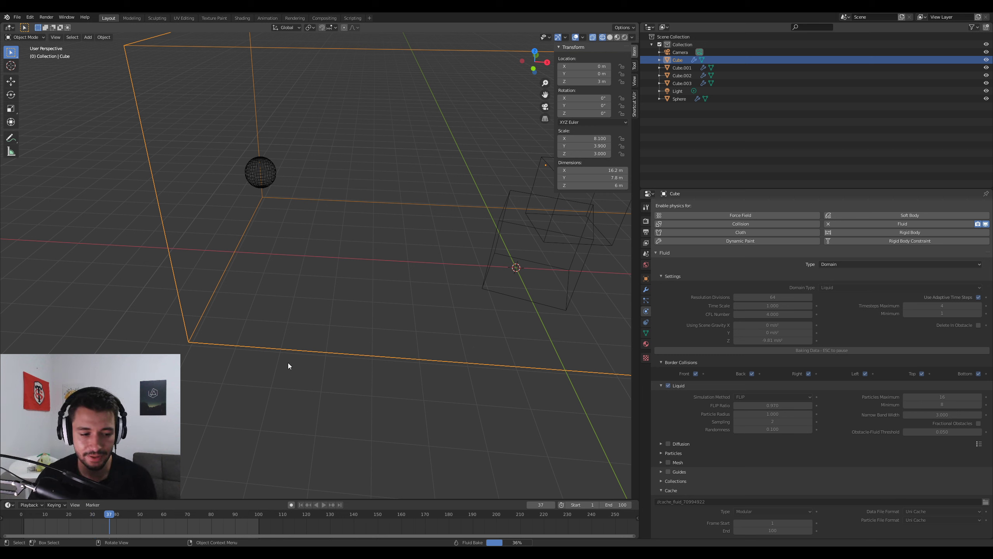
Stop the running bake and go to frame 22 to examine the liquid particles in front view
key(Escape)
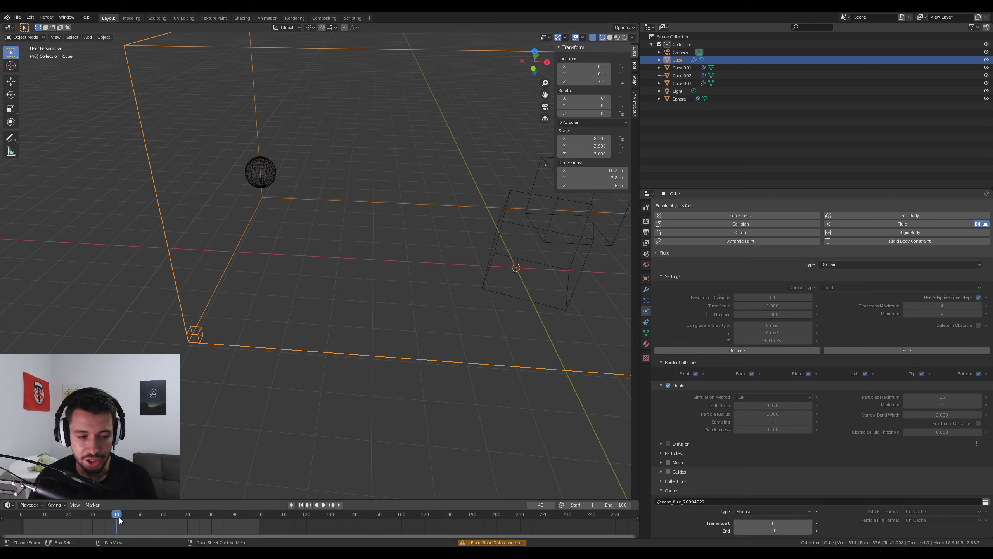
drag(115, 518, 73, 533)
middle_drag(219, 234, 282, 213)
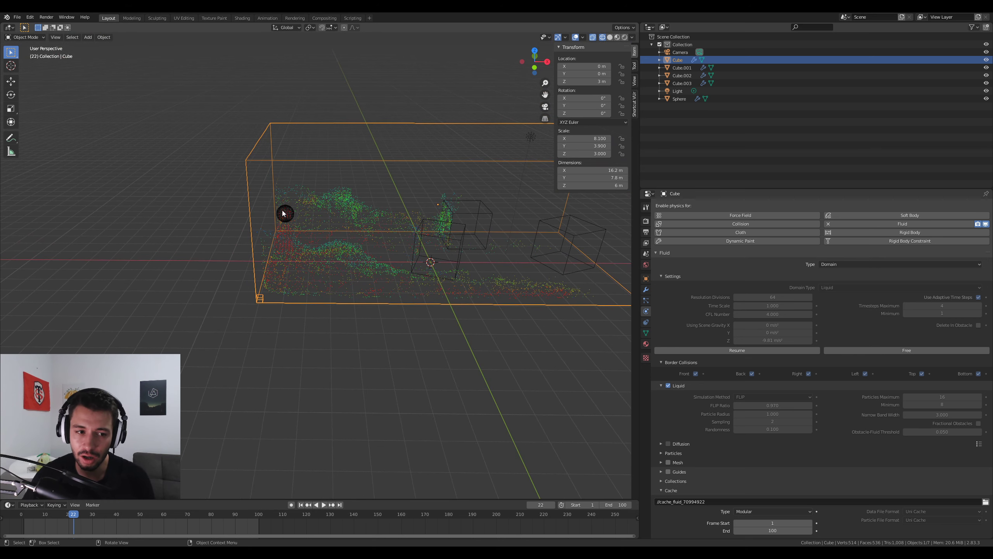
key(KP_1)
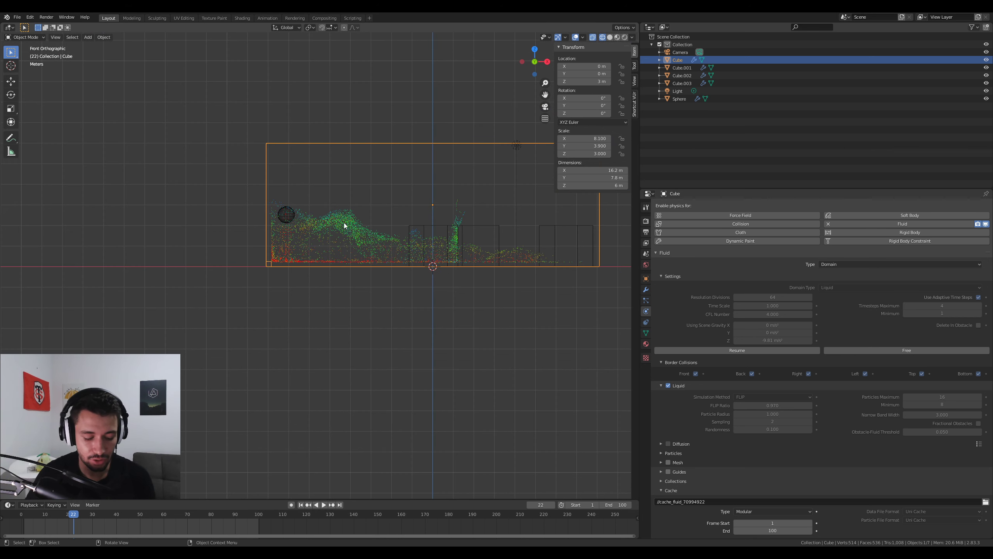
Draw an annotation arrow from the sphere toward the cubes, and undo it
key(d)
drag(288, 217, 352, 234)
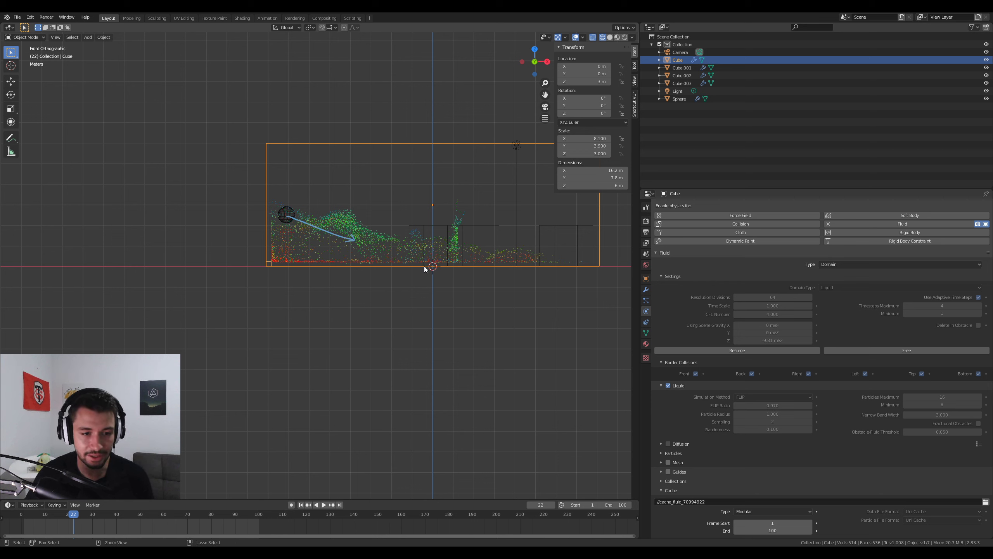
key(ctrl+z)
key(ctrl+z)
Enable Initial Velocity on the inflow sphere and set its Initial X velocity to 1
click(290, 216)
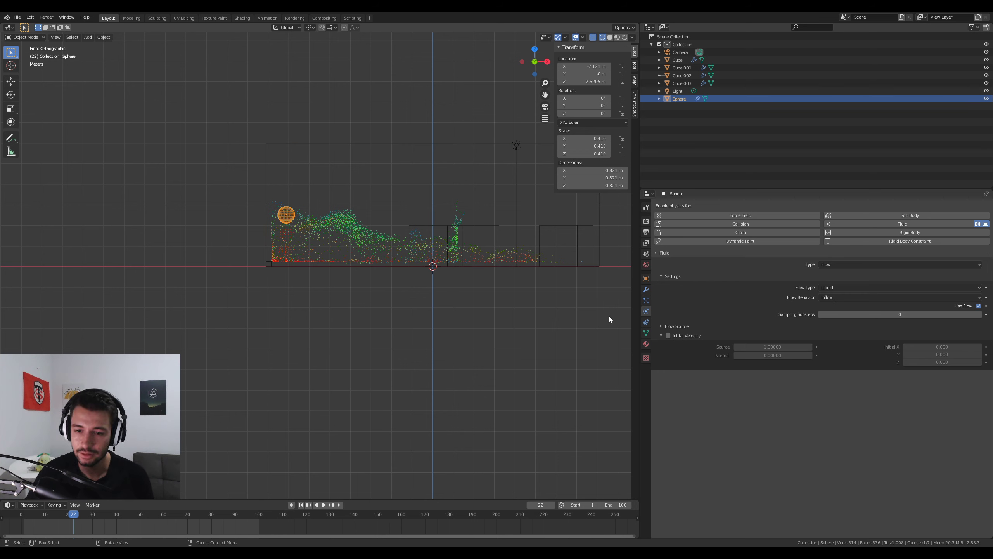
click(667, 335)
scroll(461, 305, up, 4)
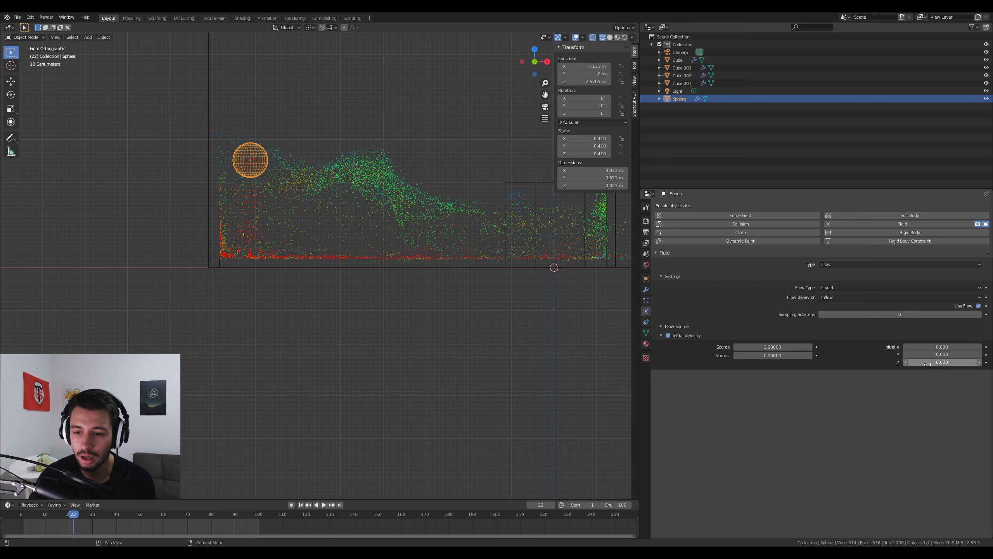
click(938, 363)
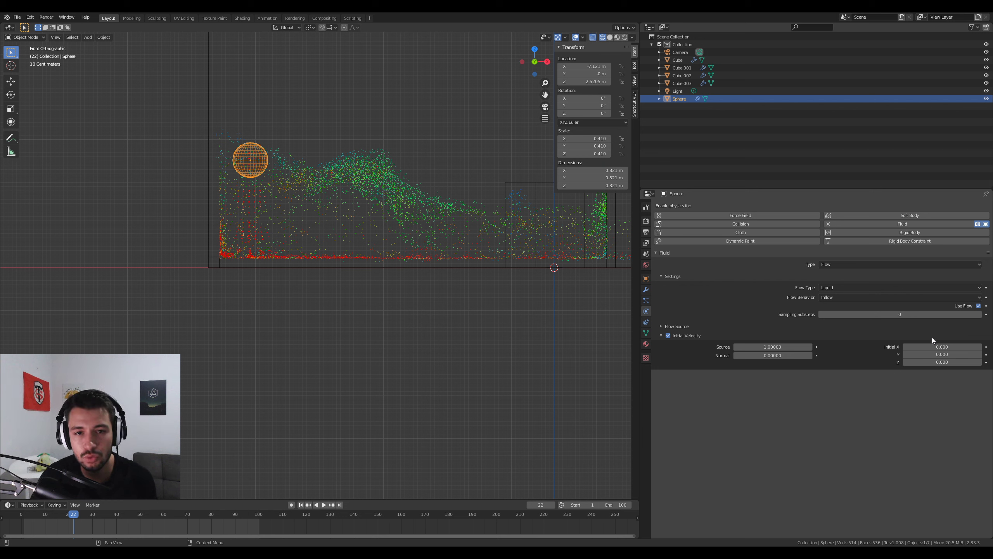
click(943, 347)
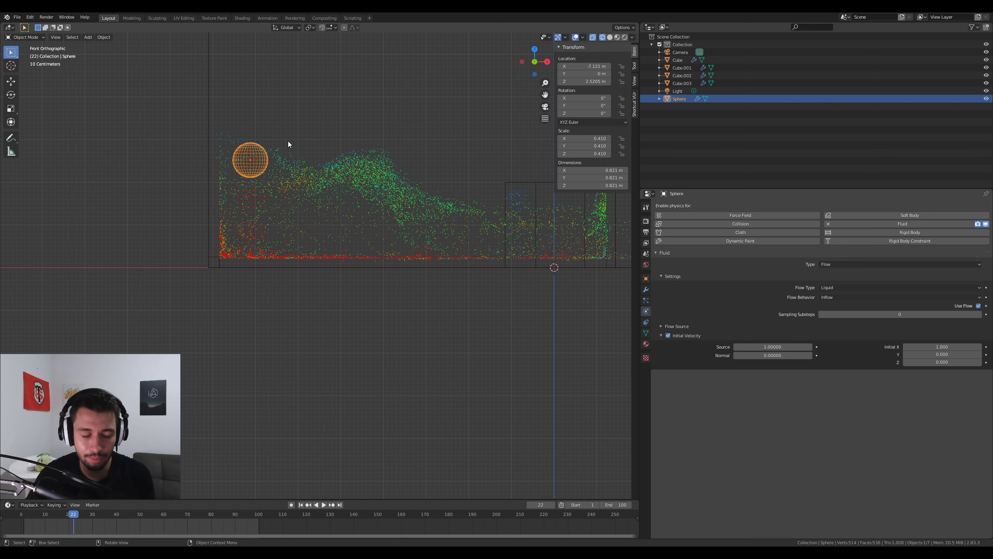
Return the timeline to frame 0, free the box domain's baked data and bake it again, stopping at frame 55
shift+middle_drag(405, 200, 231, 284)
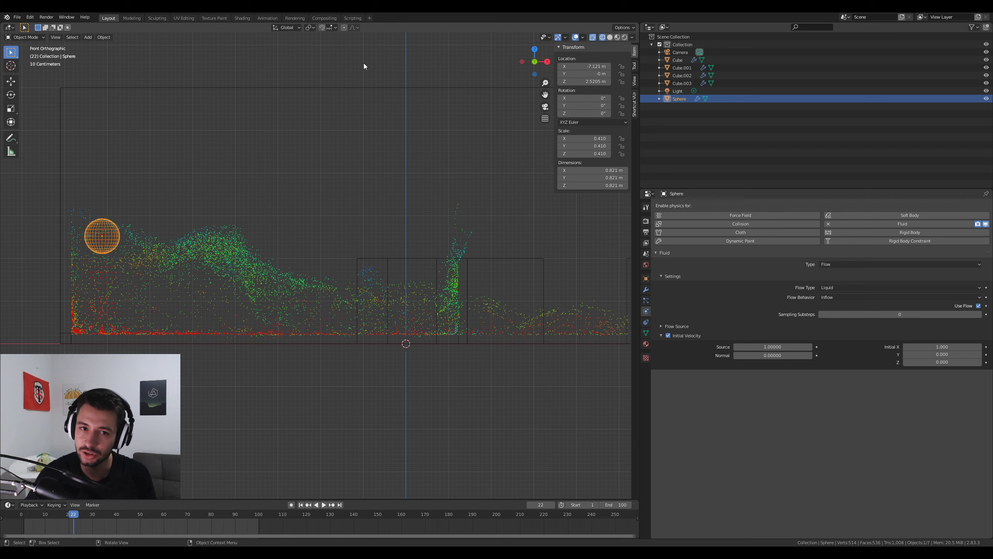
scroll(397, 295, down, 4)
middle_drag(411, 284, 407, 299)
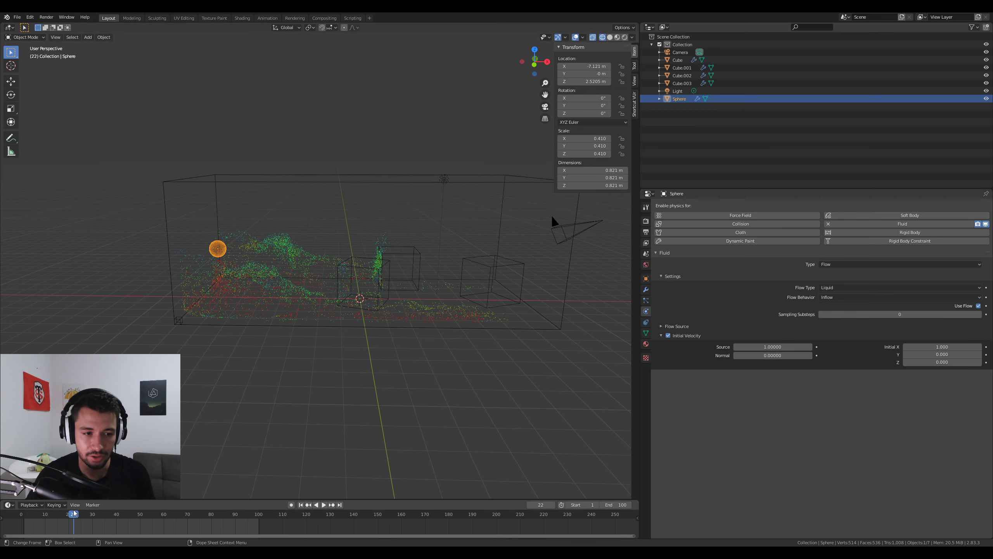
drag(74, 513, 20, 513)
click(282, 325)
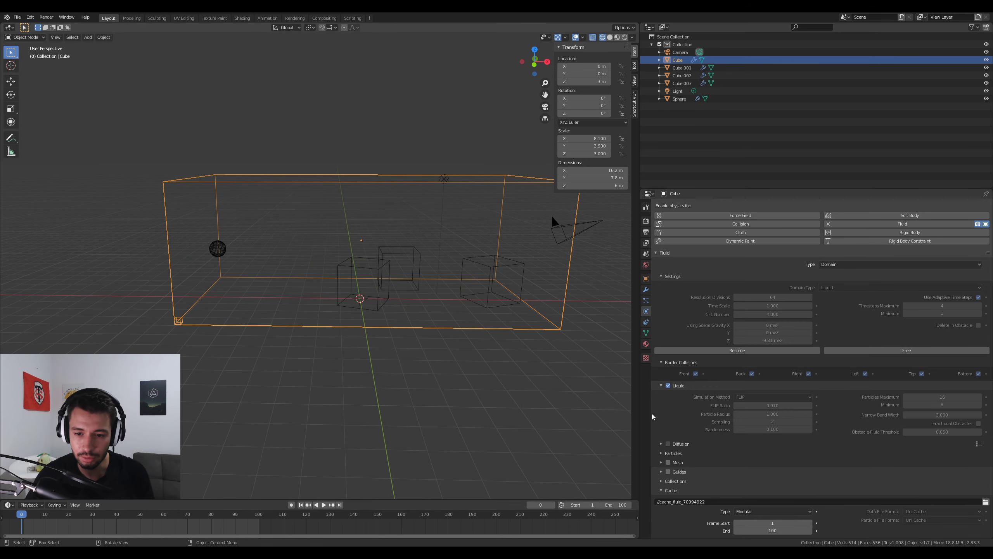
click(858, 350)
click(816, 348)
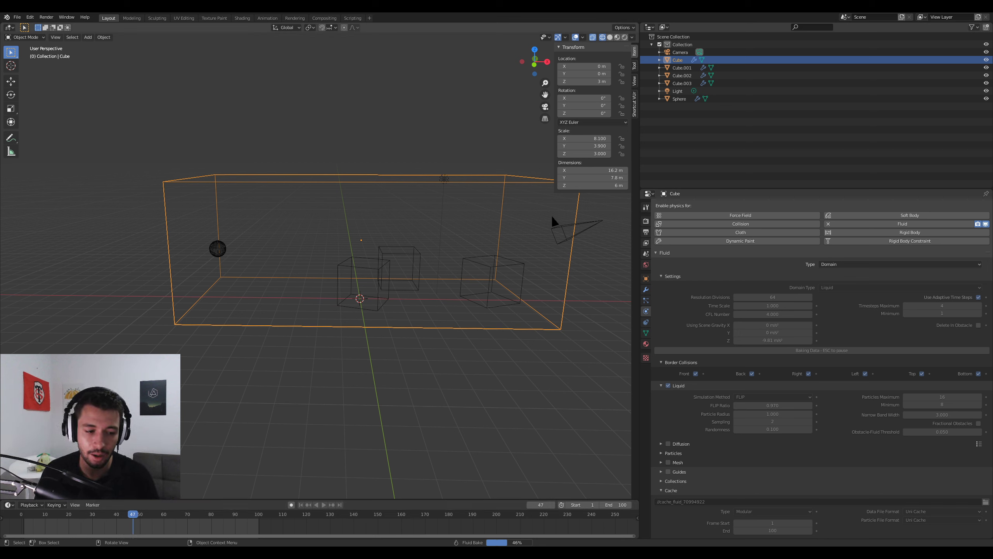
key(Escape)
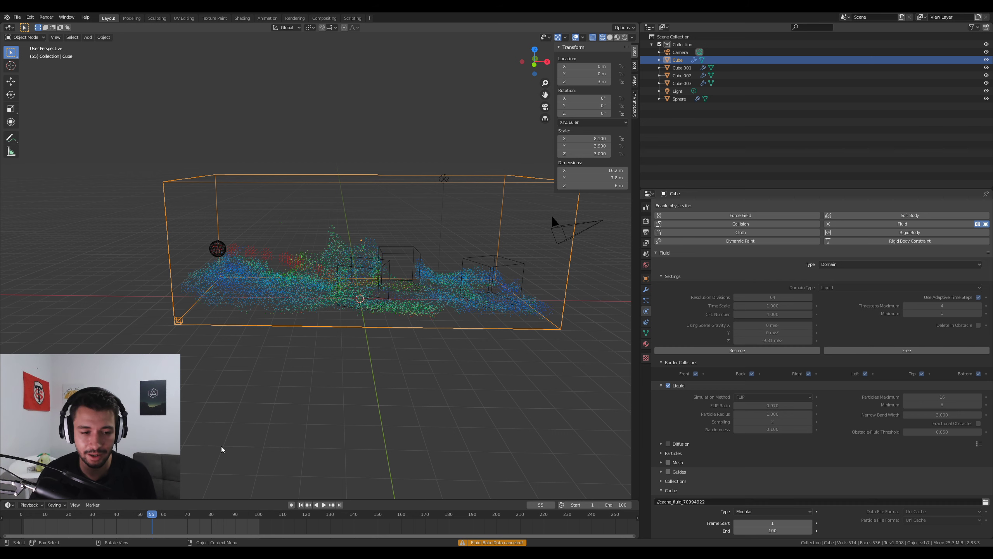
Play the bake and scrub its opening frames in front view to examine the stream leaving the sphere
key(space)
click(38, 519)
drag(39, 519, 92, 528)
mouse_move(266, 403)
middle_down()
mouse_move(307, 404)
mouse_move(265, 392)
middle_up()
scroll(265, 392, up, 1)
drag(91, 515, 32, 515)
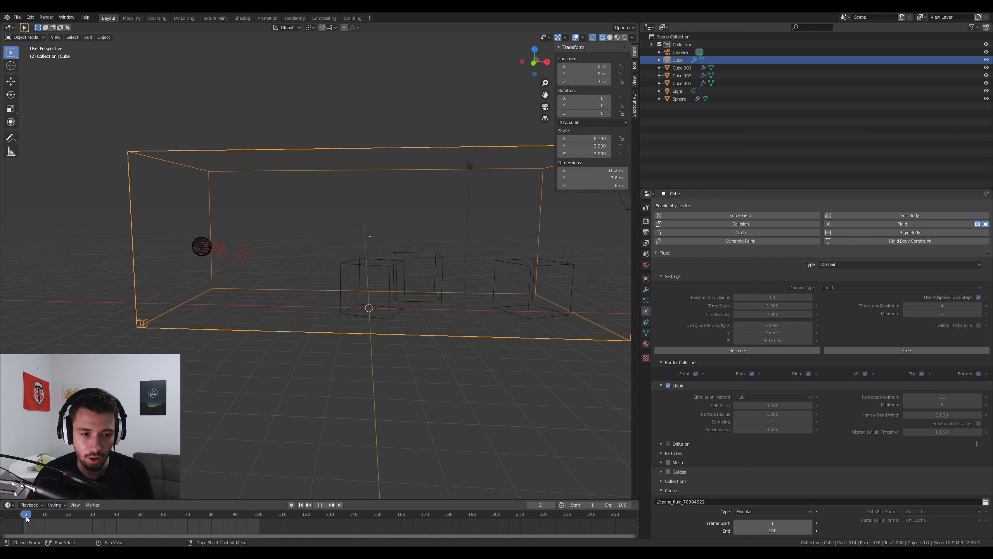
key(KP_1)
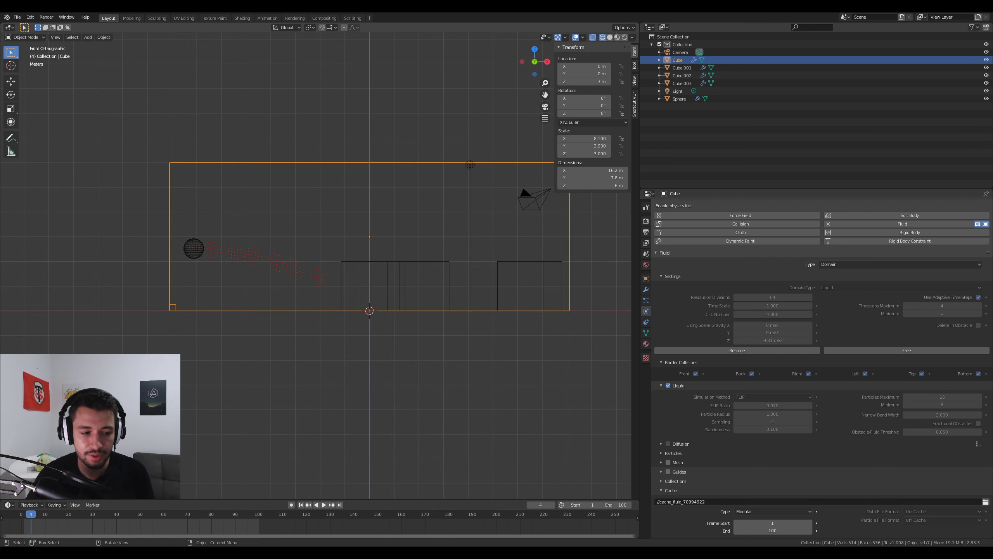
drag(29, 514, 30, 512)
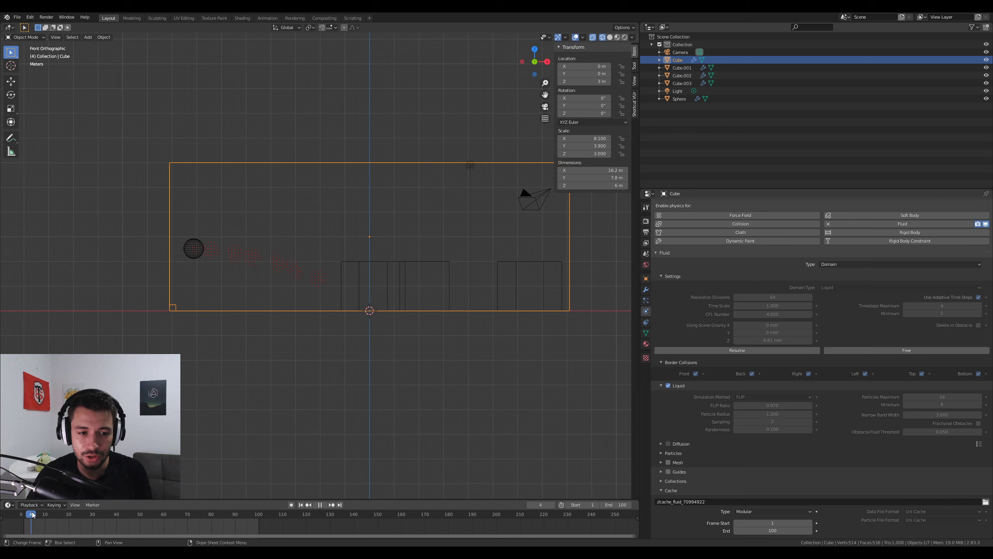
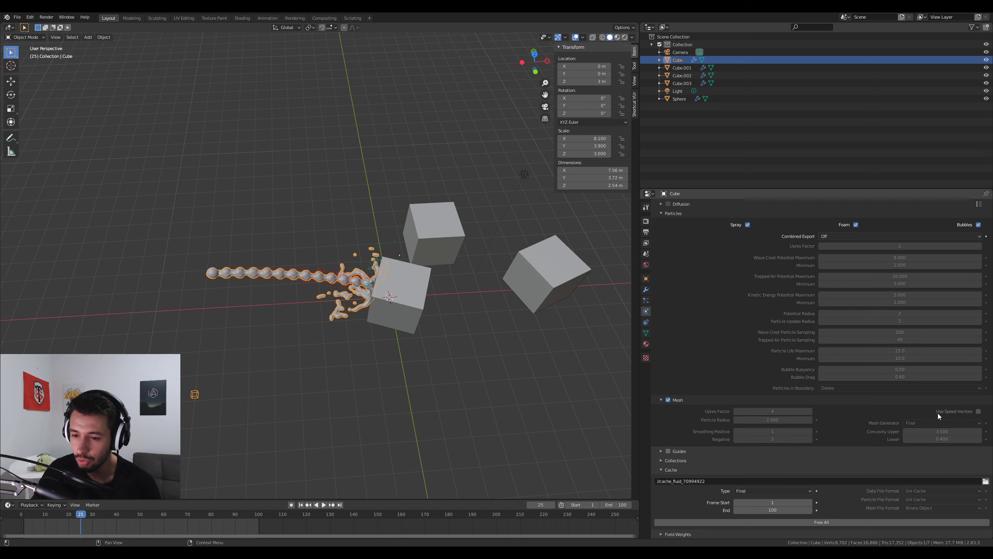
Free all of the domain's baked data and enable Use Speed Vectors for the fluid mesh
click(826, 520)
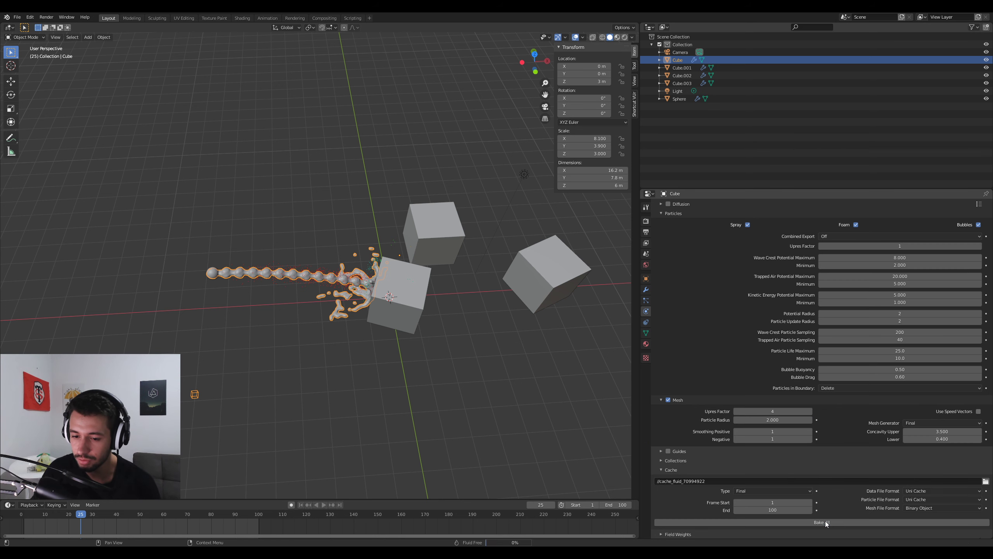
click(978, 411)
Switch the viewport to wireframe and enlarge the inflow sphere to a scale of about 0.386
key(z)
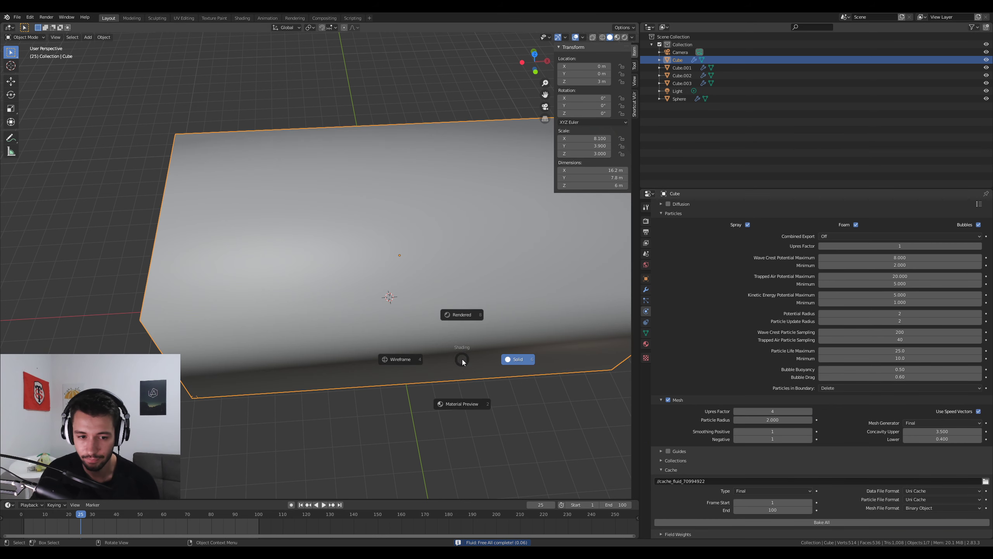
click(410, 357)
click(212, 273)
key(s)
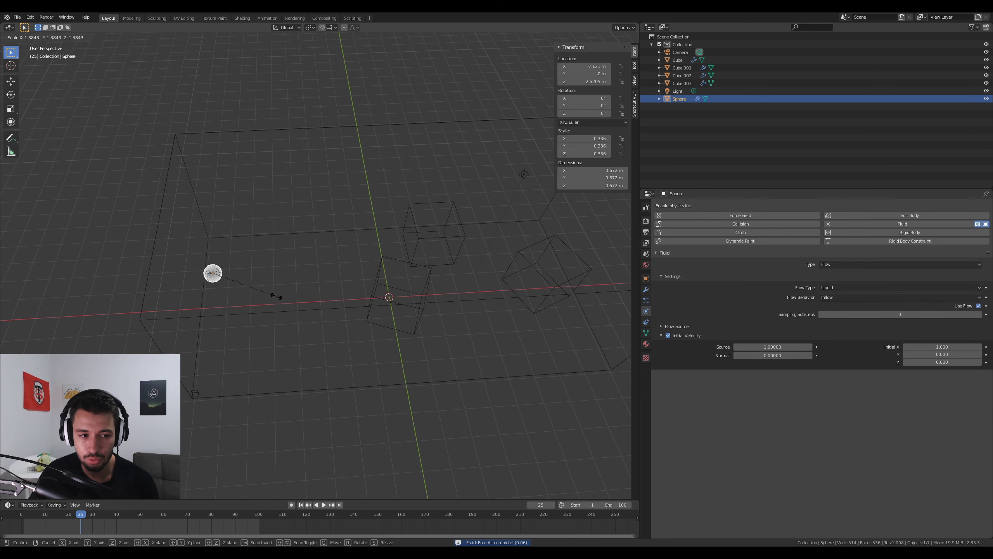
click(284, 303)
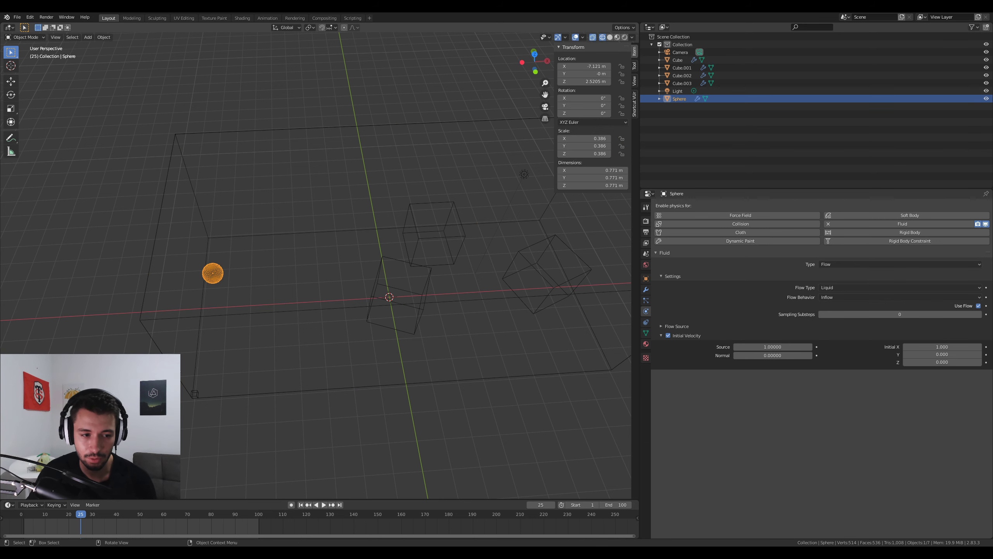
Return the timeline to frame 0 and bake all fluid data of the large box domain
key(shift+ctrl+space)
key(Escape)
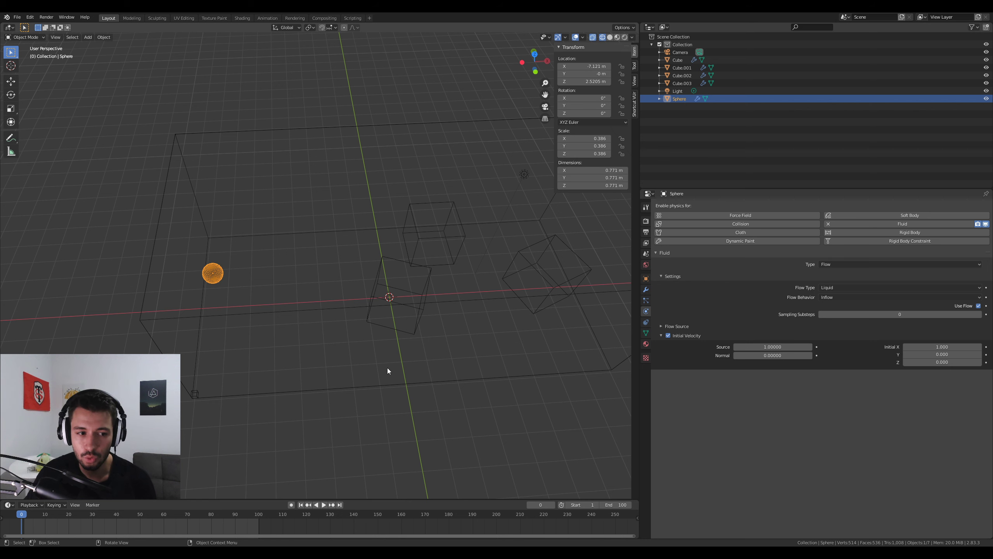
click(442, 383)
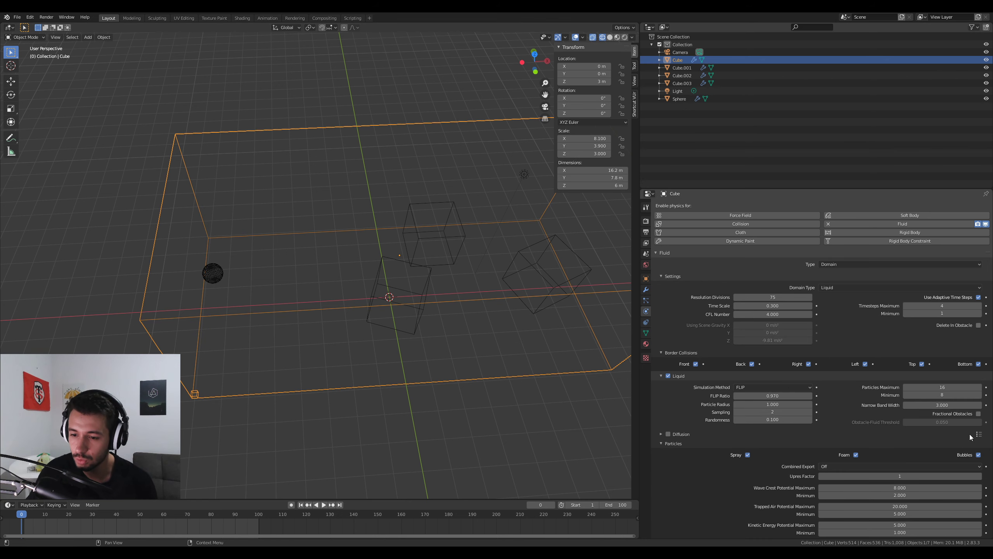
scroll(898, 311, down, 10)
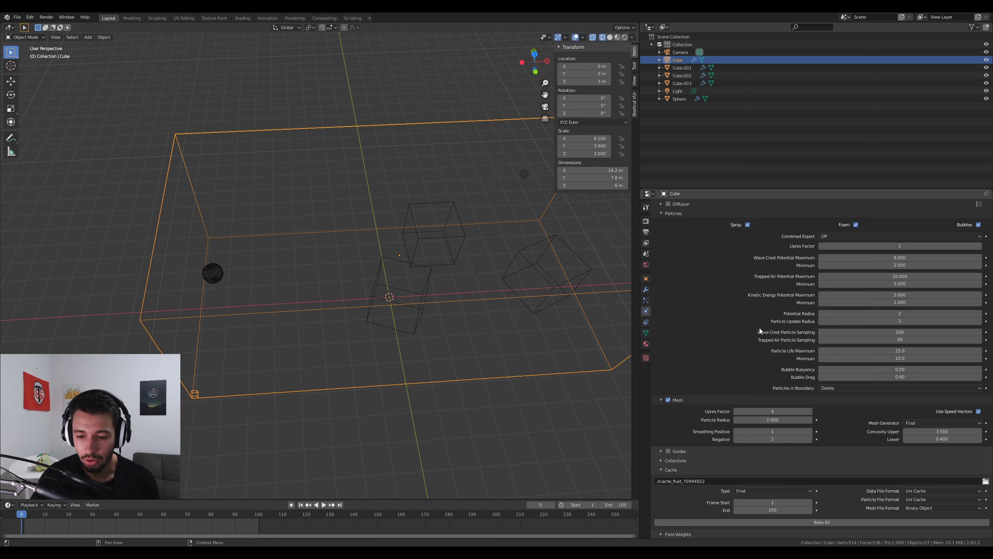
click(823, 522)
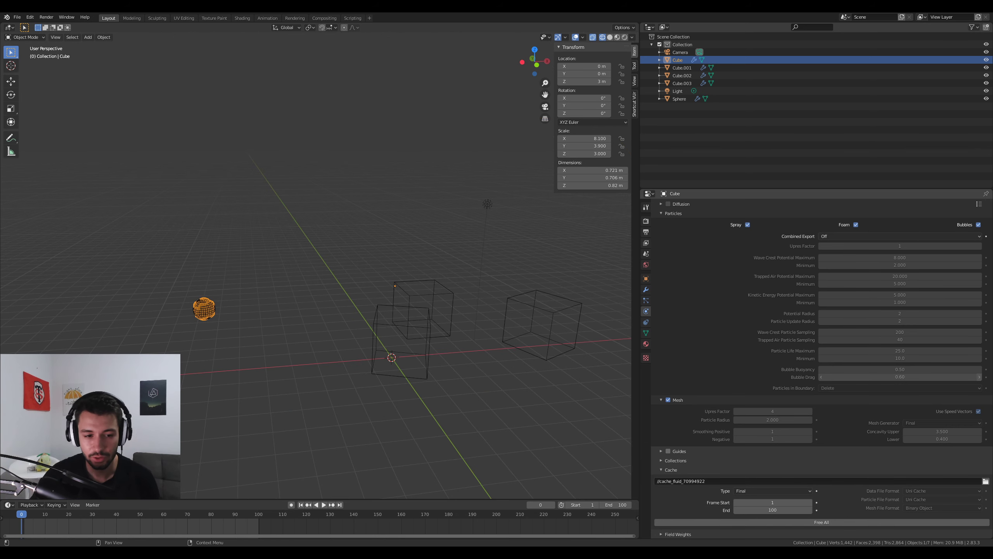
Play the bake to frame 48 and switch to solid shading to inspect the liquid mesh and spray up close
mouse_move(184, 400)
middle_down()
mouse_move(210, 401)
mouse_move(195, 430)
middle_up()
key(space)
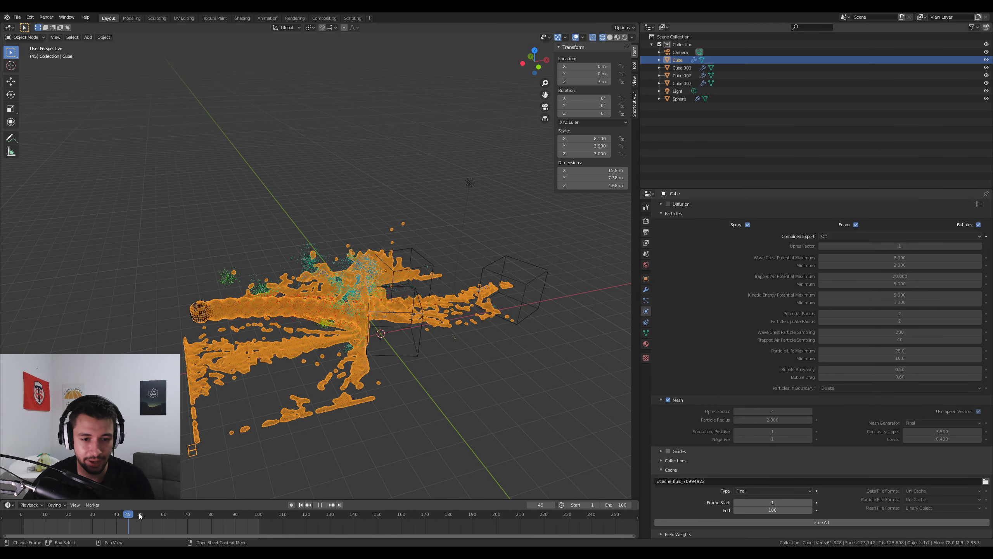
key(space)
click(609, 37)
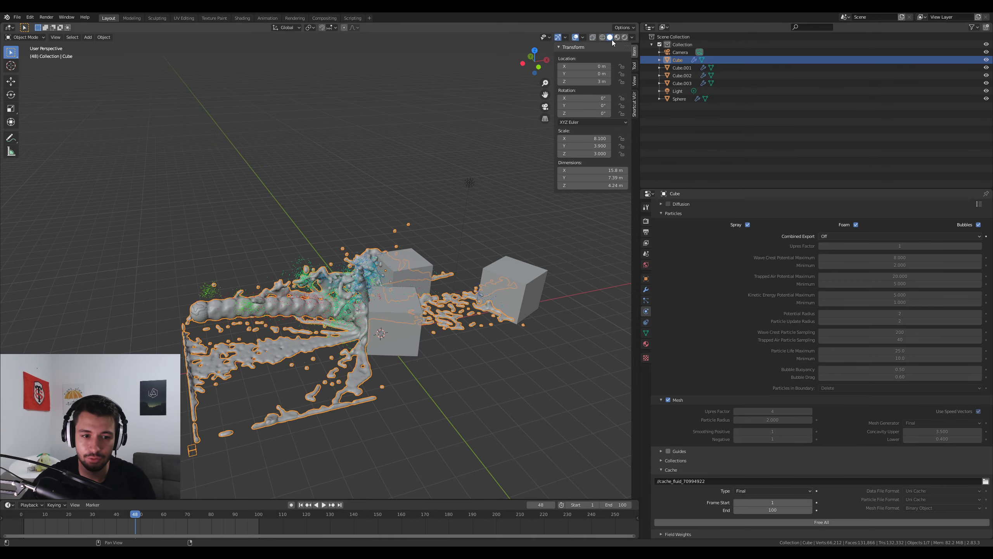
mouse_move(509, 235)
middle_down()
mouse_move(433, 337)
mouse_move(332, 368)
mouse_move(388, 335)
mouse_move(332, 336)
middle_up()
scroll(333, 368, up, 4)
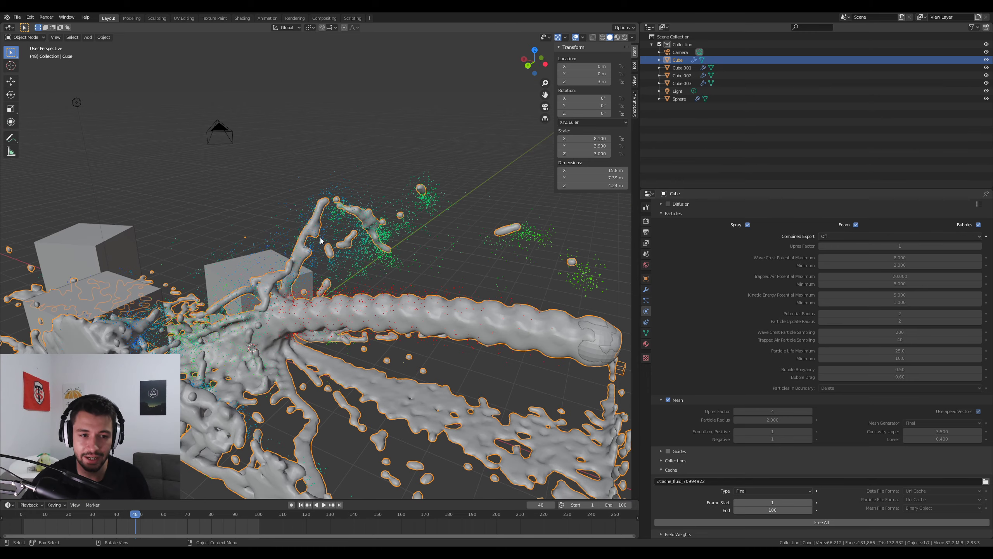
Resume playback of the liquid mesh and scrub back to frame 9
key(space)
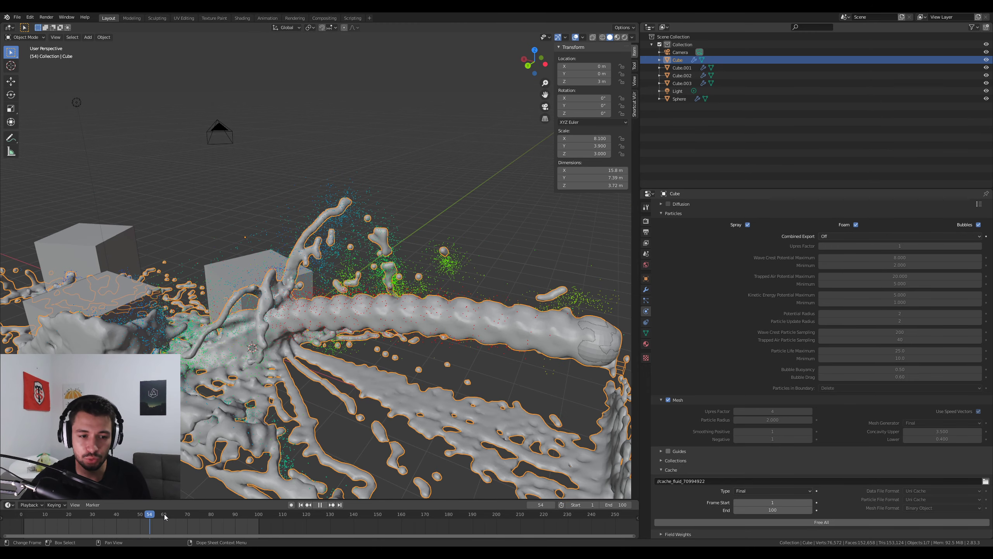
drag(204, 522, 43, 537)
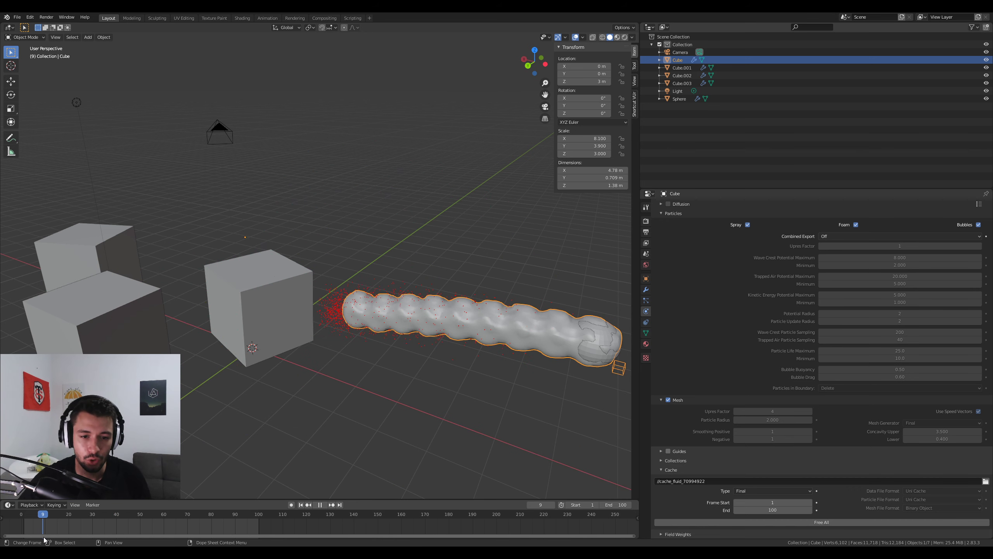
key(space)
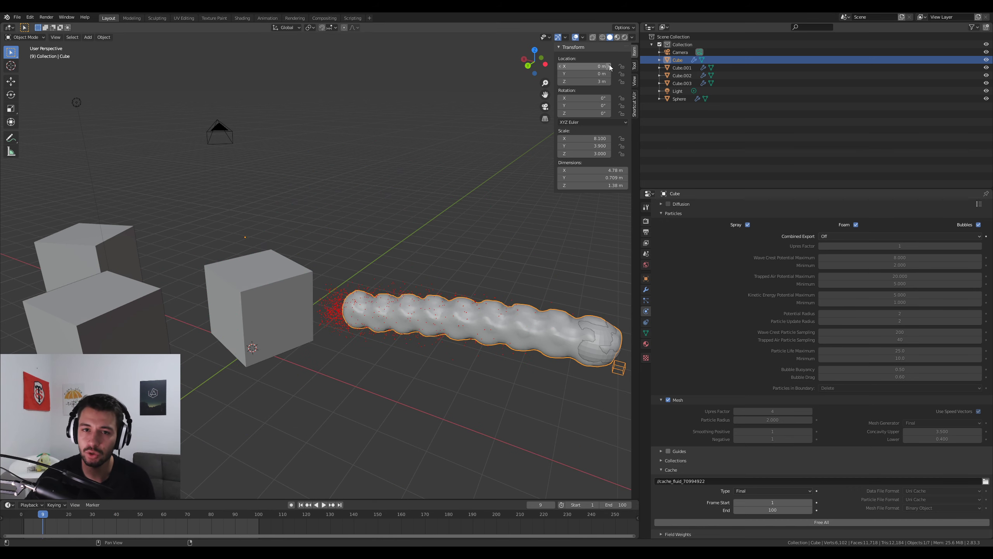
Switch the viewport to Material Preview shading and open the fluid domain's material settings
click(616, 37)
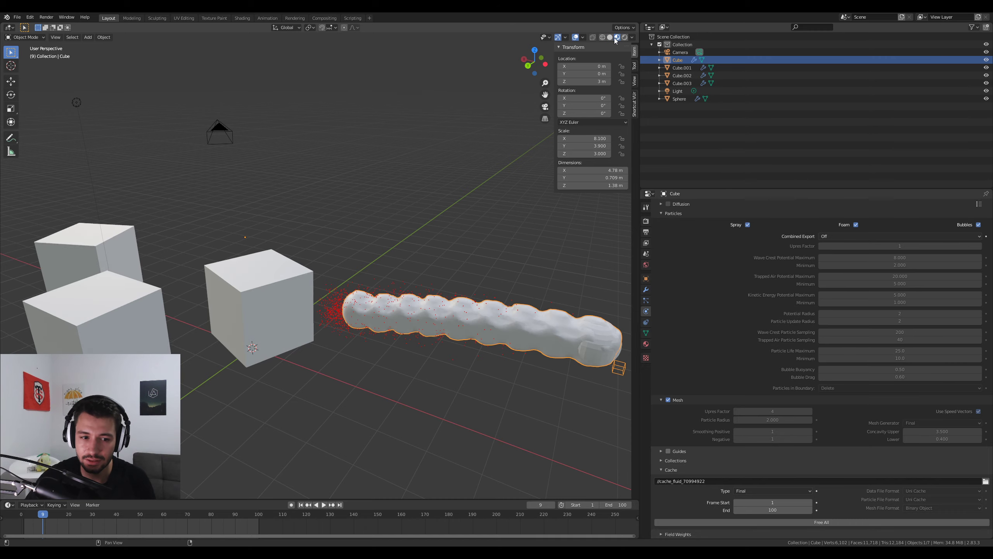
mouse_move(140, 274)
middle_down()
mouse_move(359, 301)
mouse_move(469, 266)
middle_up()
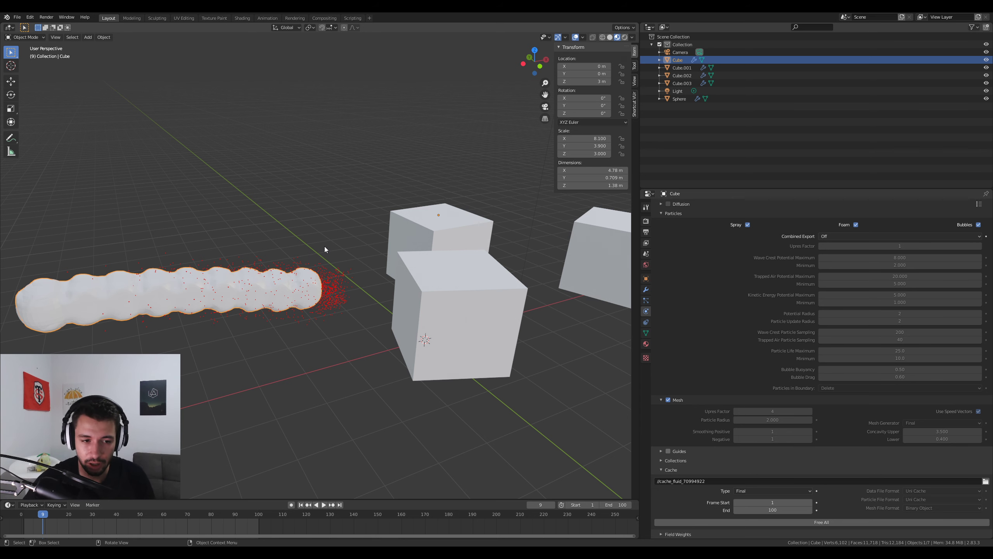
shift+middle_drag(335, 325, 403, 337)
scroll(403, 338, up, 3)
scroll(386, 315, down, 2)
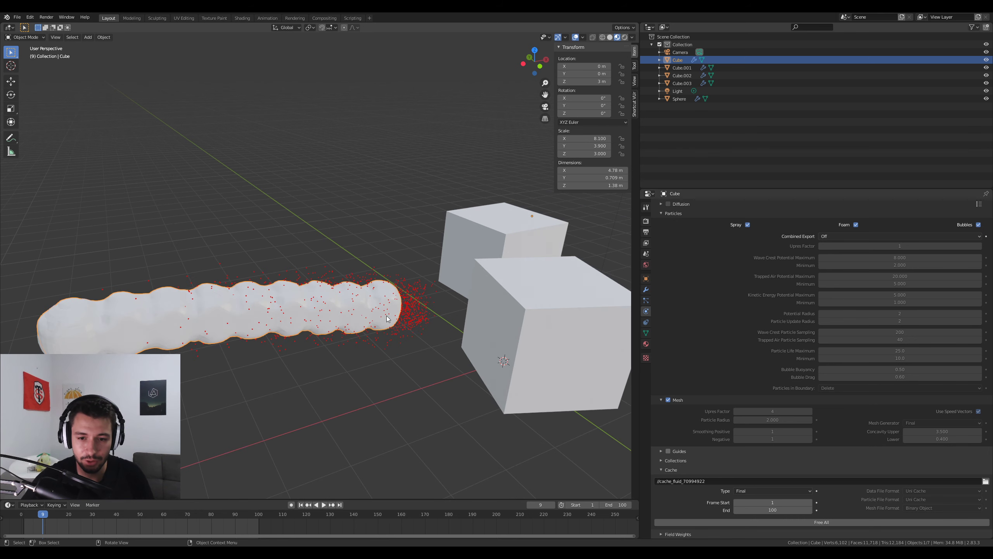
click(646, 344)
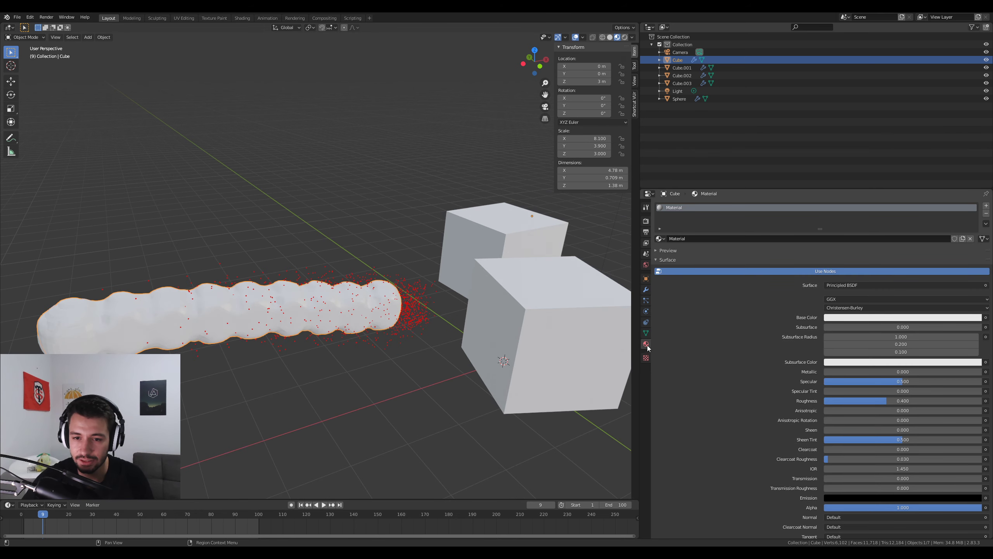
Replace the fluid domain's default material with a new one named "fluid"
click(986, 214)
click(738, 239)
double_click(741, 237)
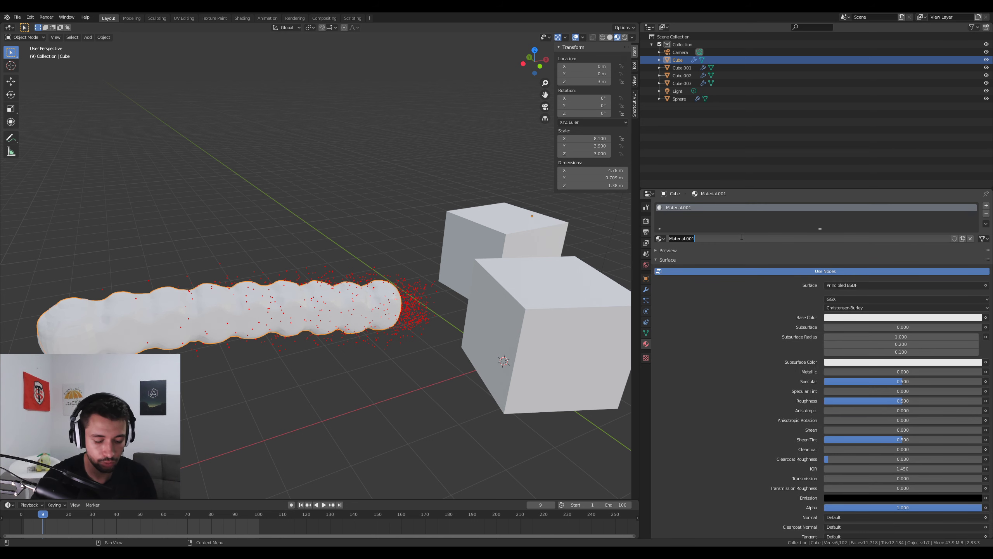
text(fluid)
key(Return)
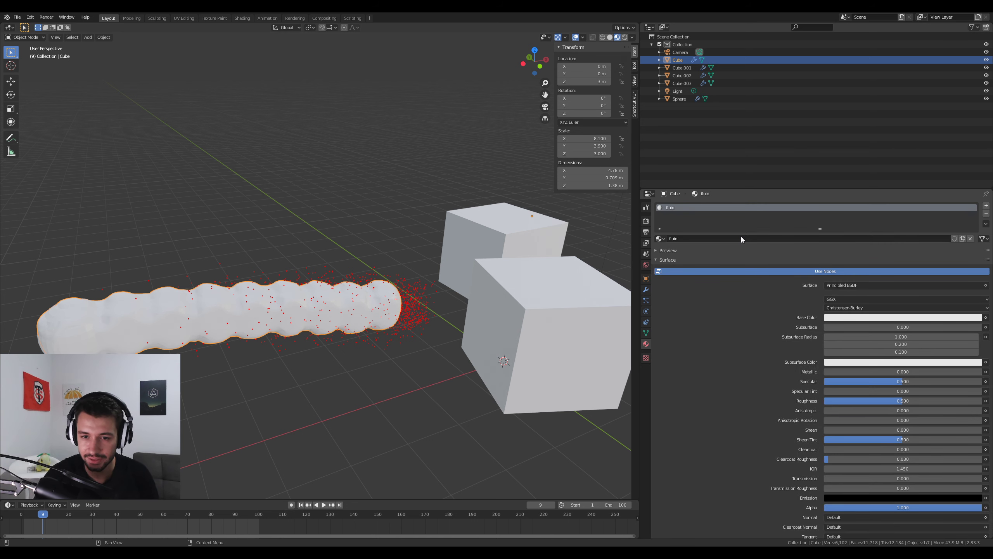
Change the Outliner area into a Shader Editor and enlarge it to show the fluid material's nodes
click(649, 28)
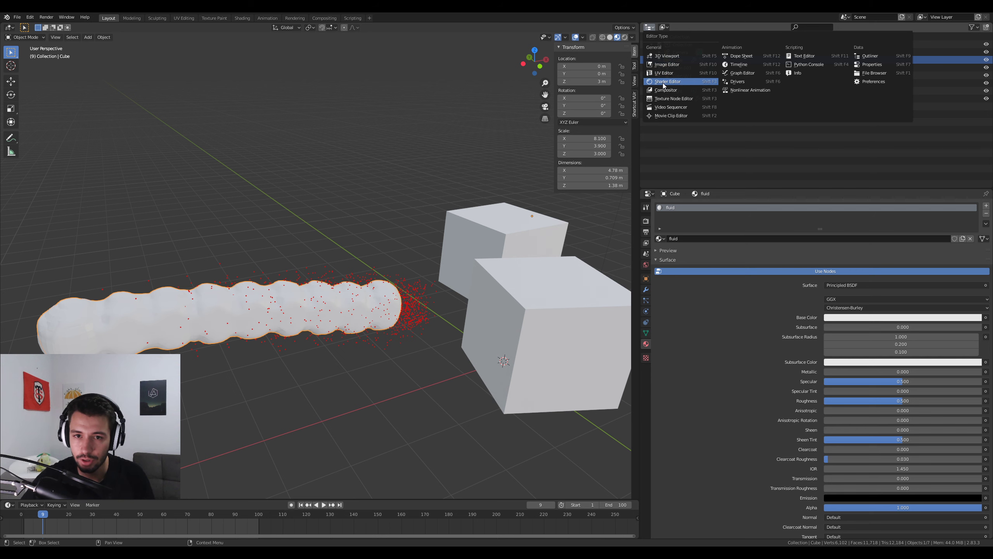
click(664, 82)
drag(825, 187, 822, 313)
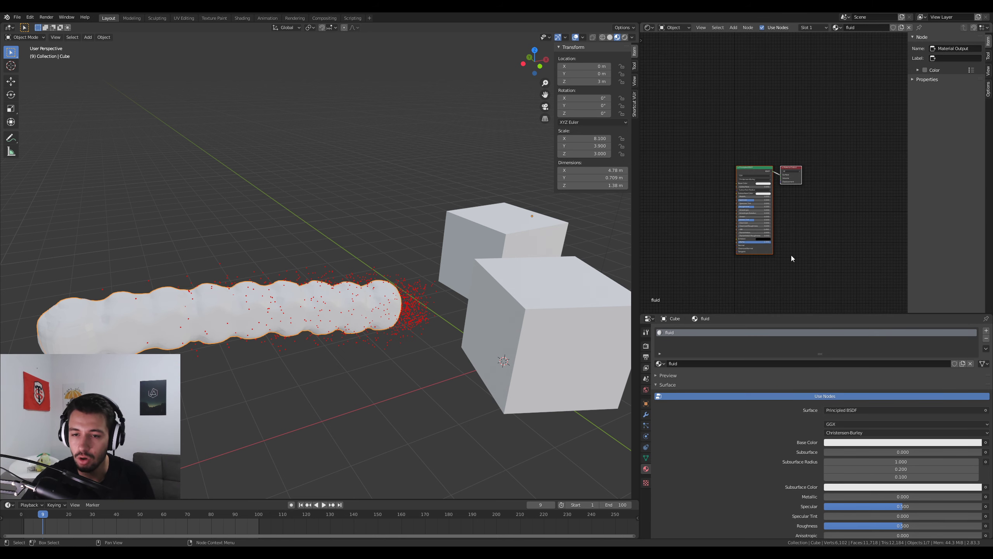
scroll(773, 234, up, 4)
scroll(770, 172, down, 1)
Replace the Principled BSDF node with a Glass BSDF and connect it to the Material Output's Surface input
click(771, 121)
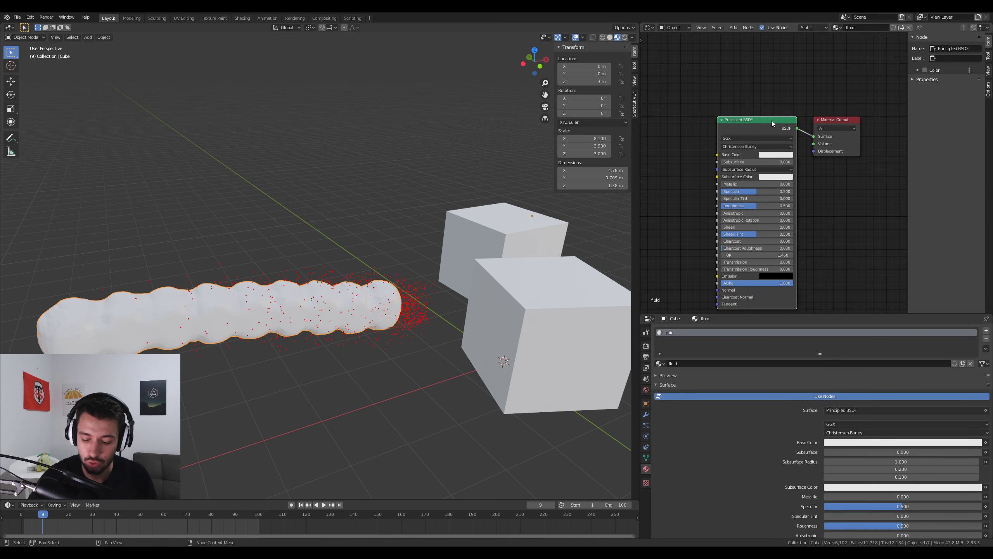
key(x)
key(shift+a)
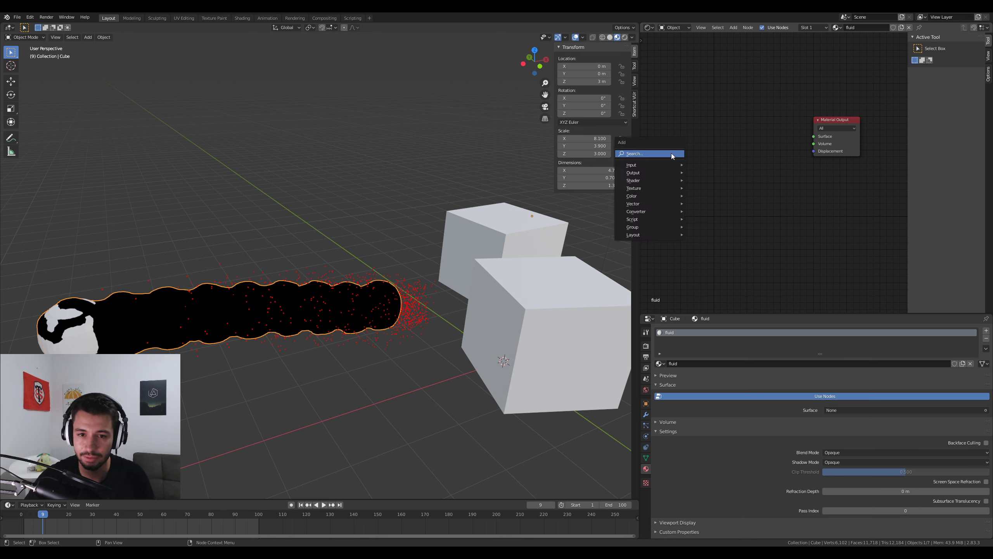
mouse_move(662, 182)
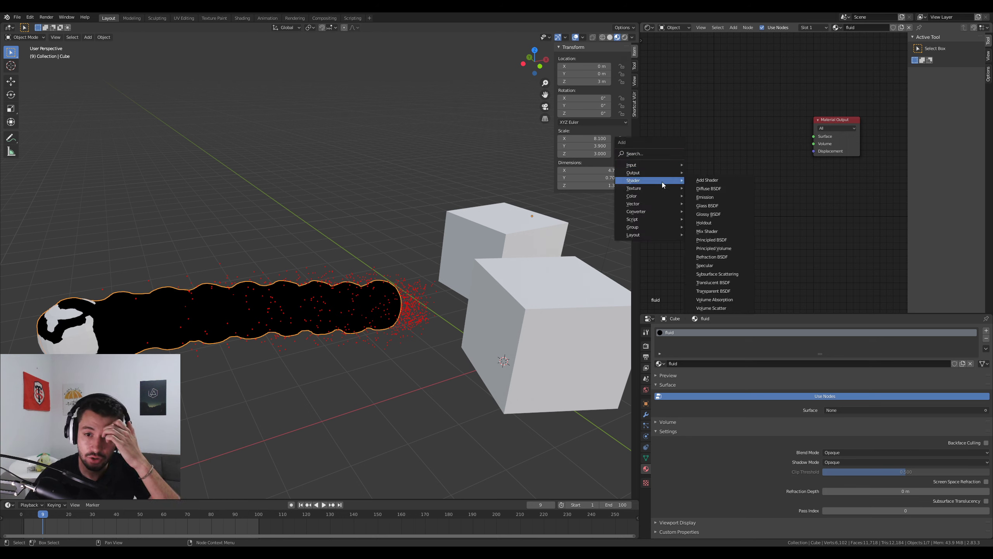
click(722, 203)
click(725, 132)
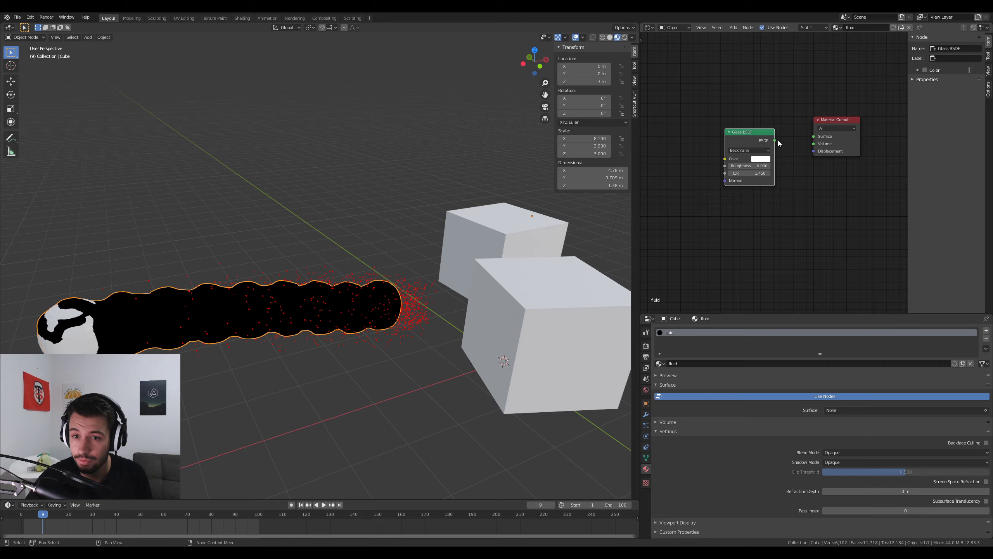
drag(779, 143, 818, 141)
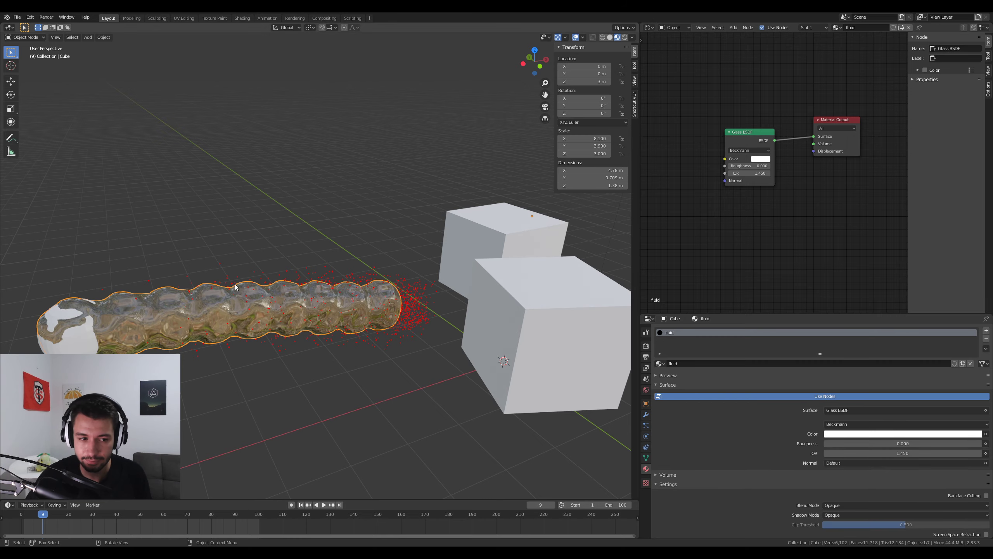
Set the Glass BSDF's IOR to 1.3
scroll(210, 323, up, 3)
middle_drag(269, 331, 312, 318)
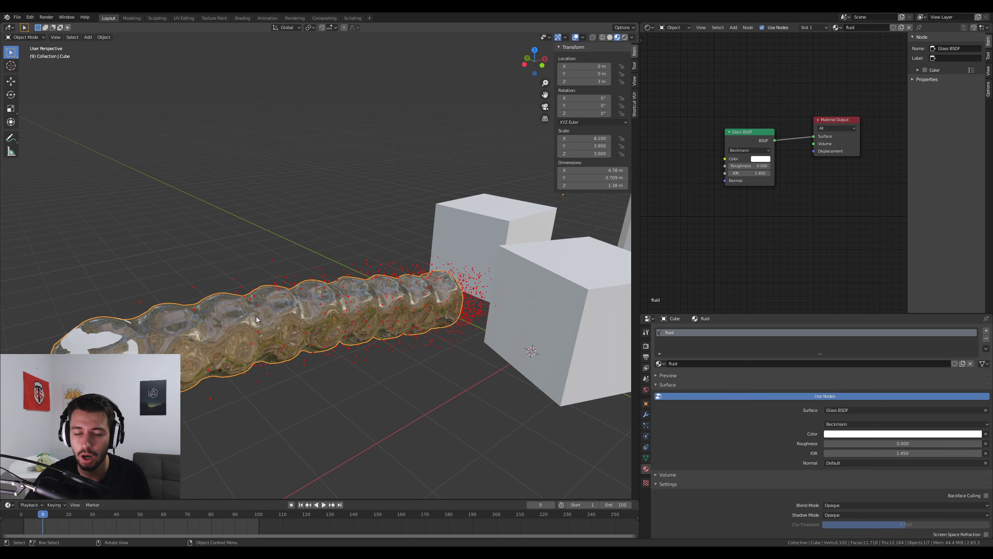
click(756, 173)
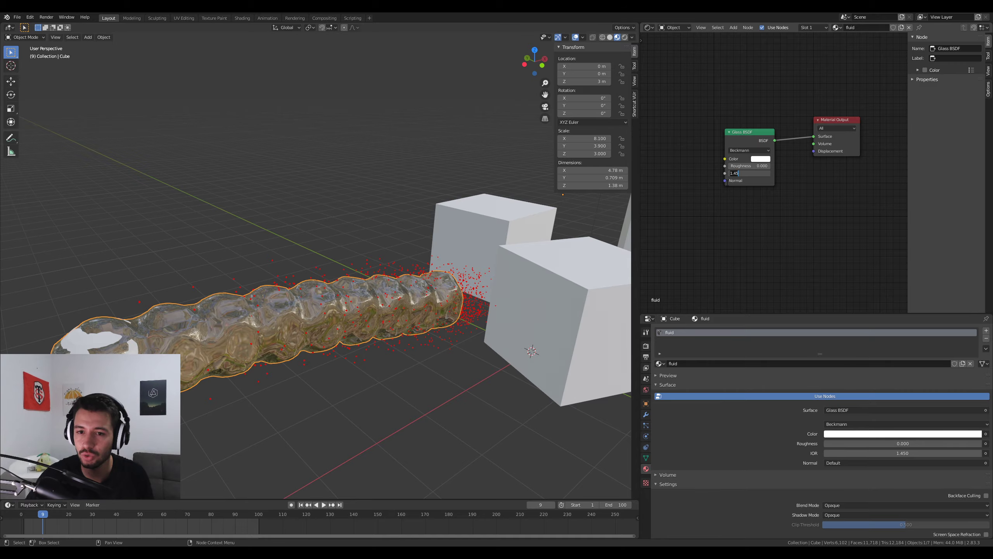
text(1.3)
key(Return)
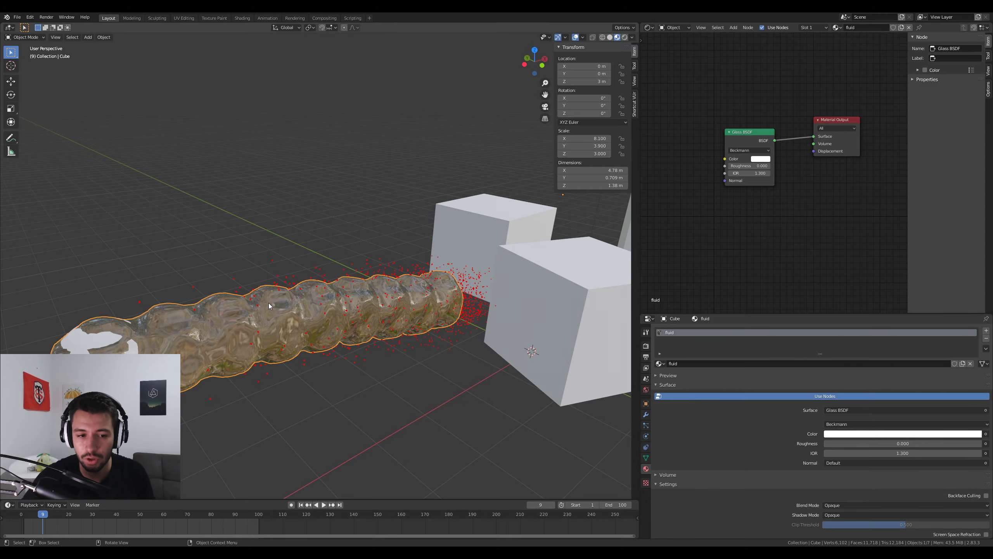
Play the glass-shaded liquid to frame 42, scrub back to frame 25 and examine the splash from above
middle_drag(268, 303, 420, 348)
scroll(285, 347, down, 4)
key(space)
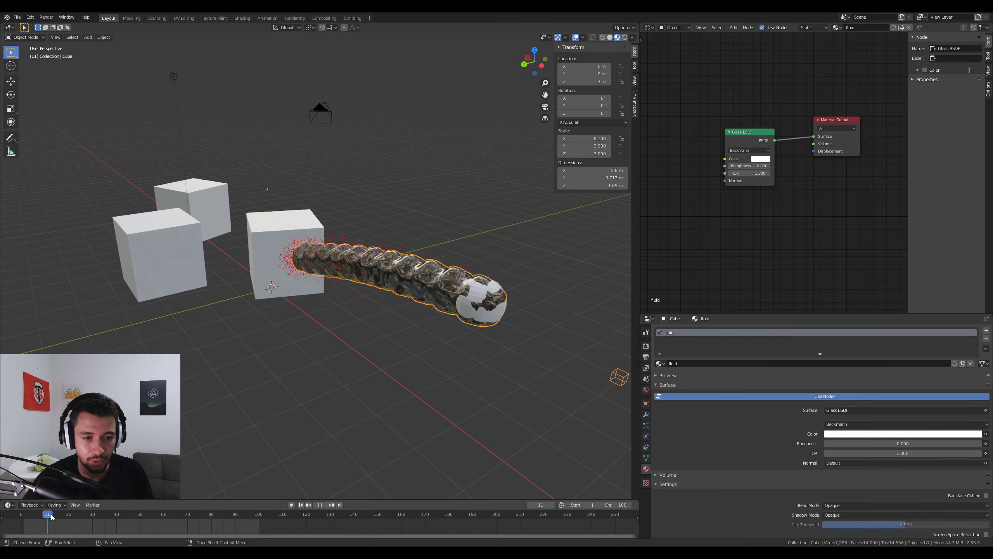
key(space)
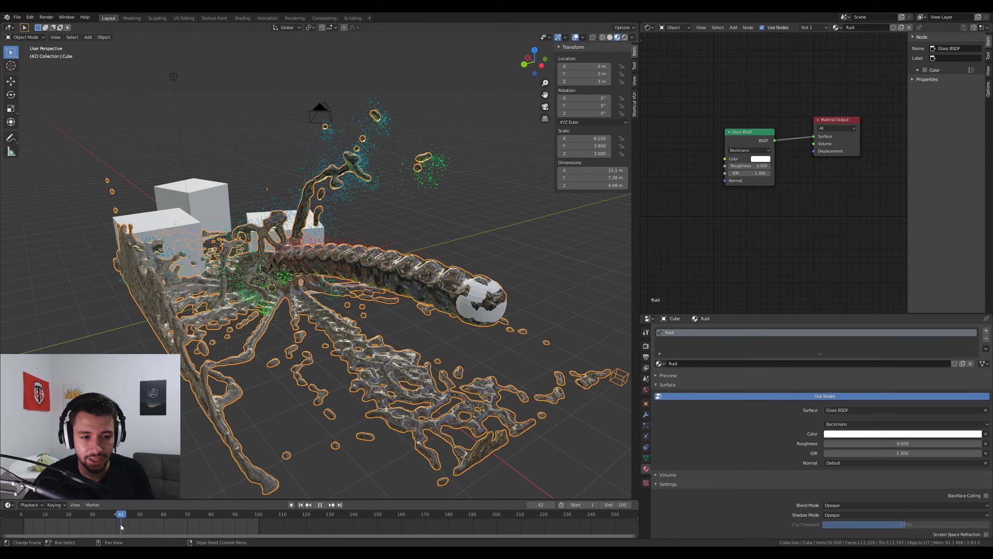
drag(121, 524, 81, 525)
middle_drag(306, 300, 391, 254)
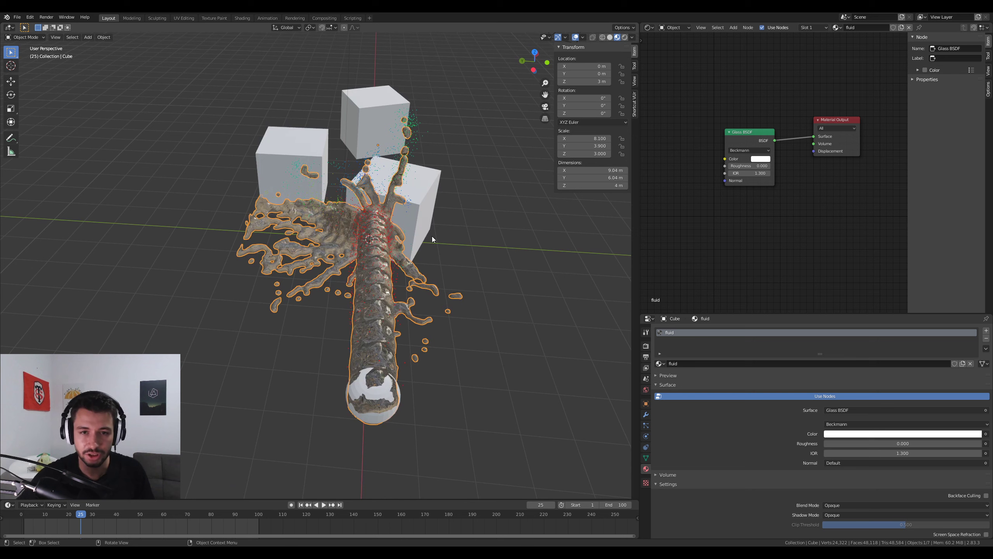
Switch the viewport to Rendered shading and light the world with an Environment Texture using lakeside_8k.hdr from the Stream_Blender folder
click(627, 38)
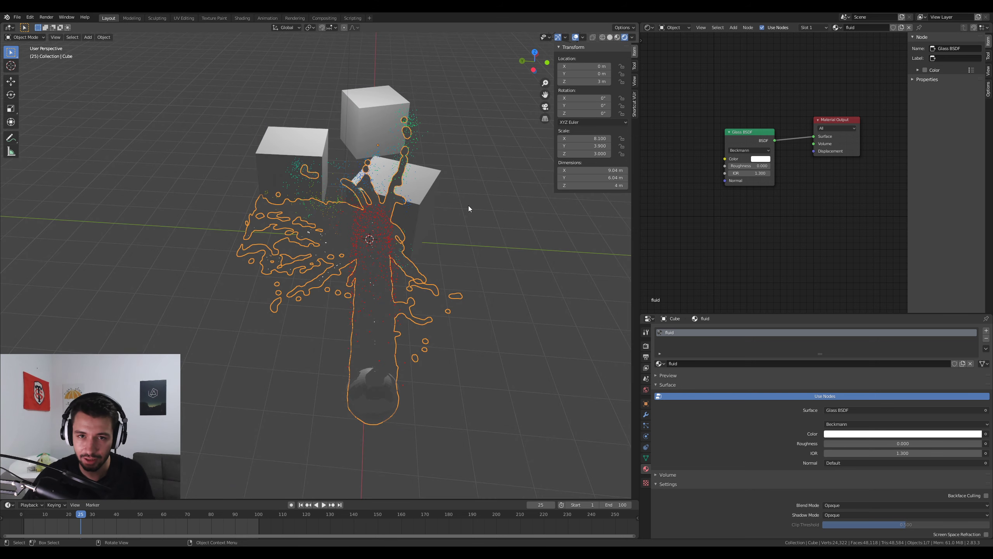
middle_drag(470, 208, 524, 190)
click(646, 389)
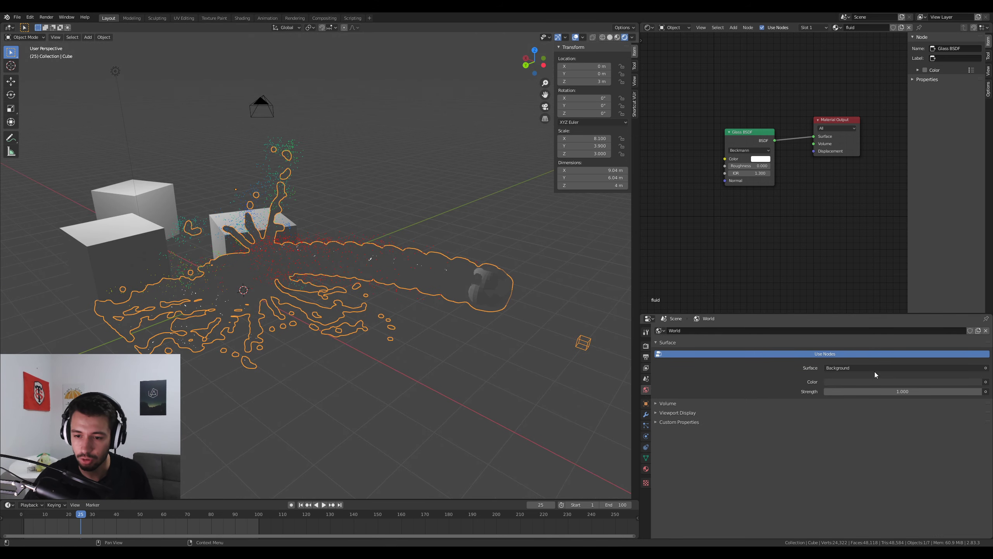
click(985, 382)
click(843, 415)
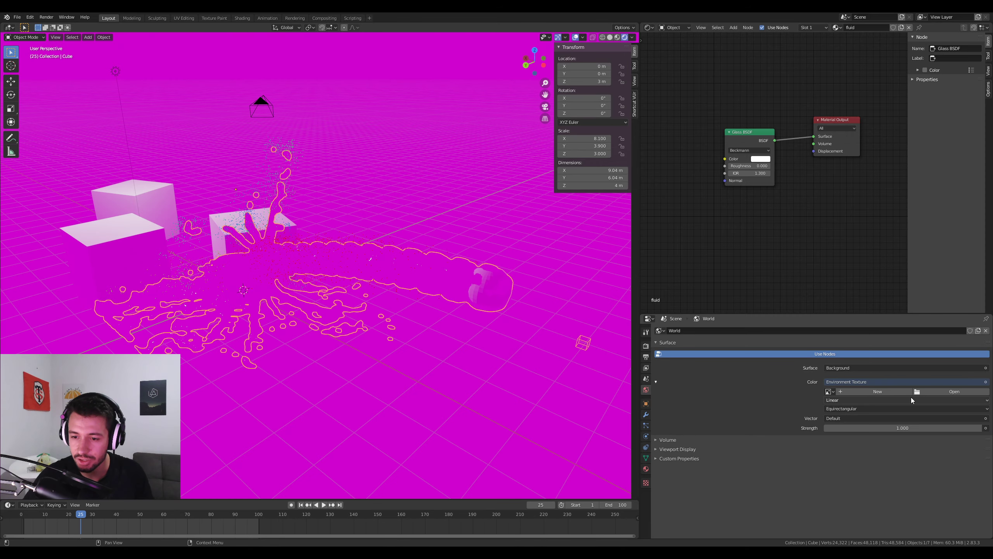
click(931, 396)
click(34, 212)
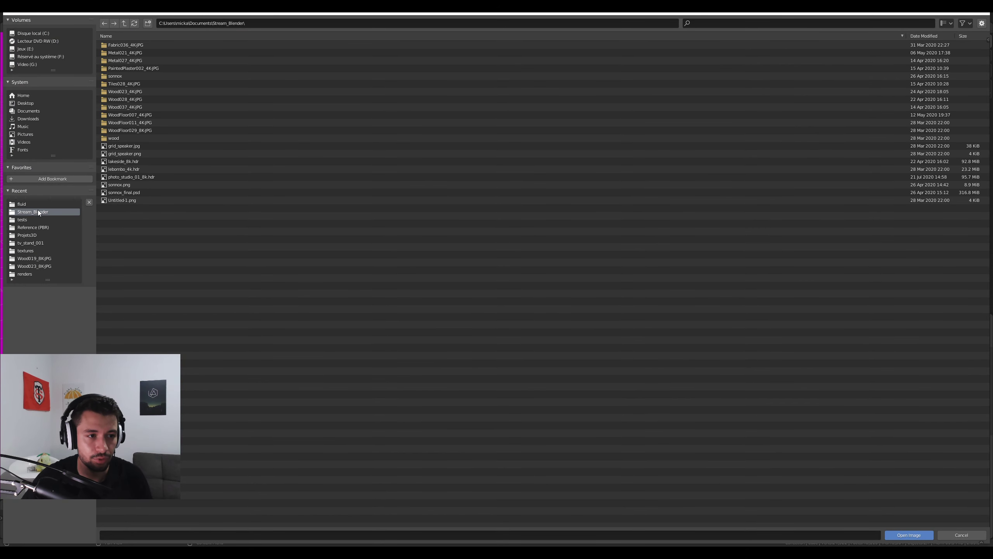
double_click(153, 162)
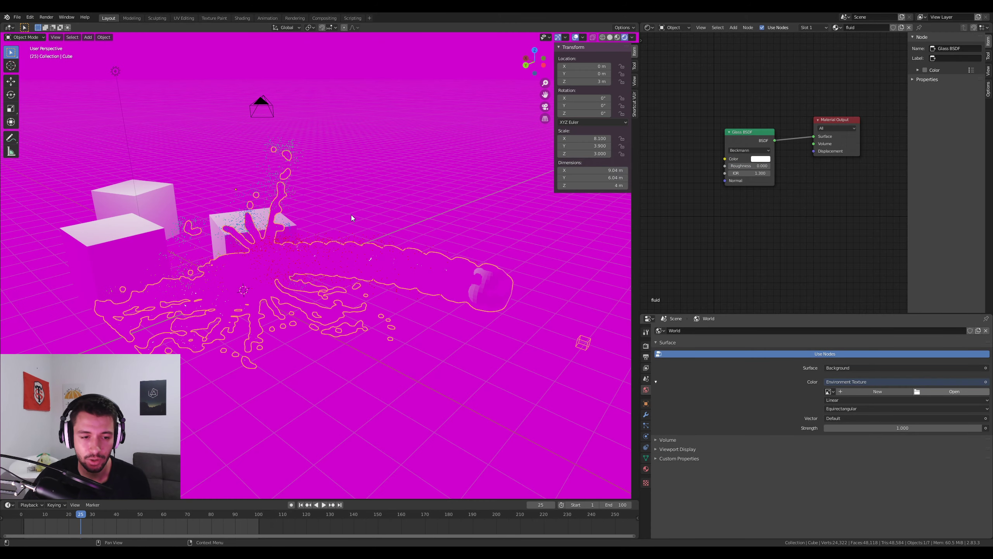
Enable the transparent film background in the Eevee render settings
middle_drag(351, 214, 450, 281)
click(646, 346)
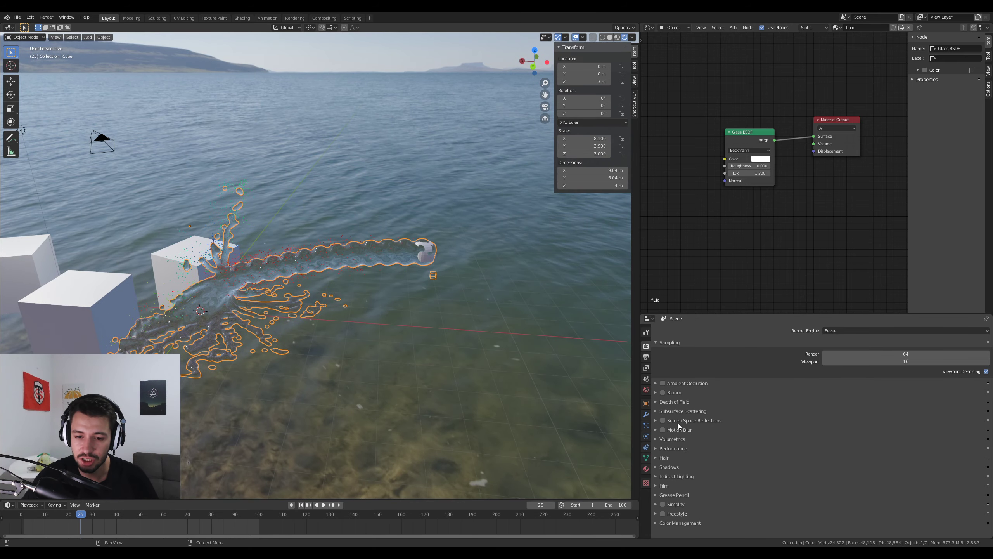
click(656, 485)
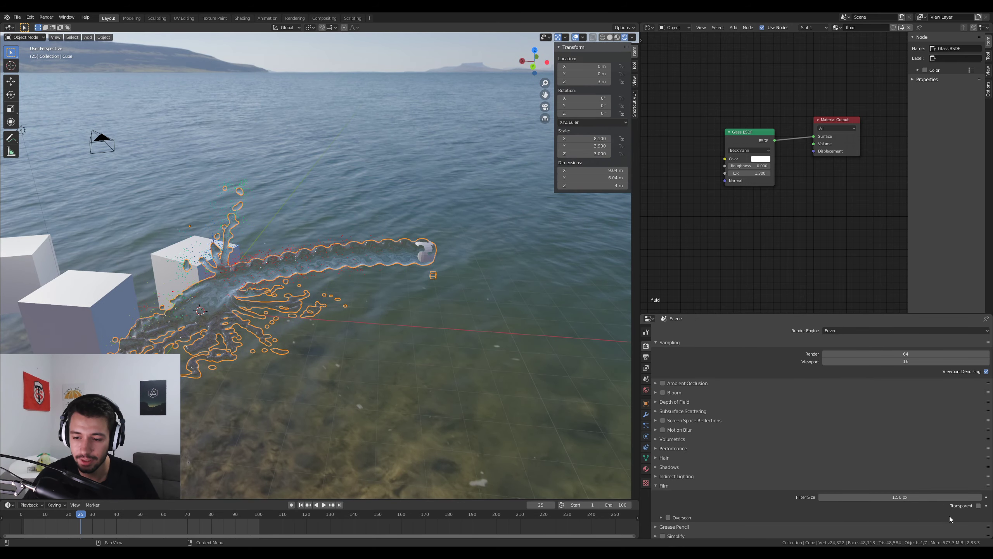
click(978, 505)
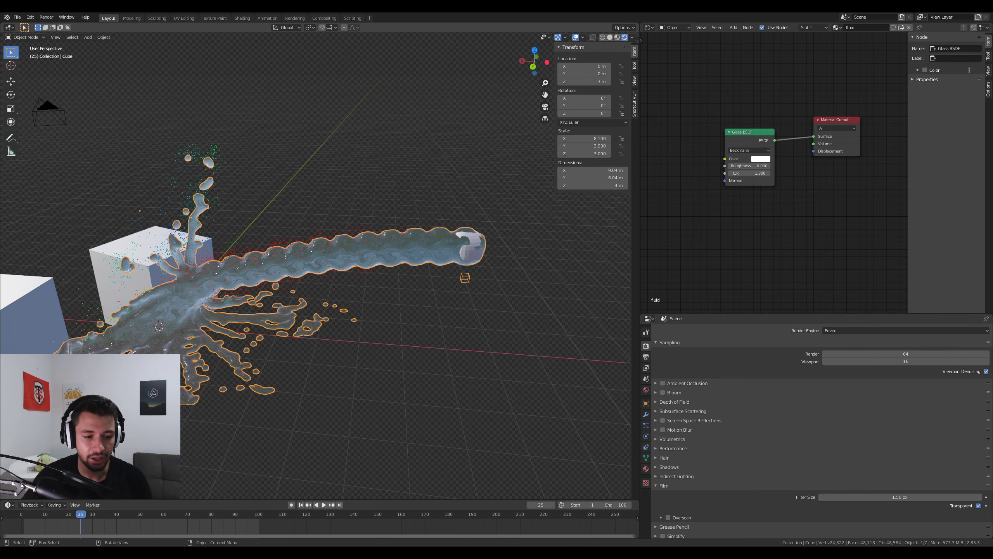
Play the rendered liquid to frame 44, inspect it up close and scrub back to frame 21
key(space)
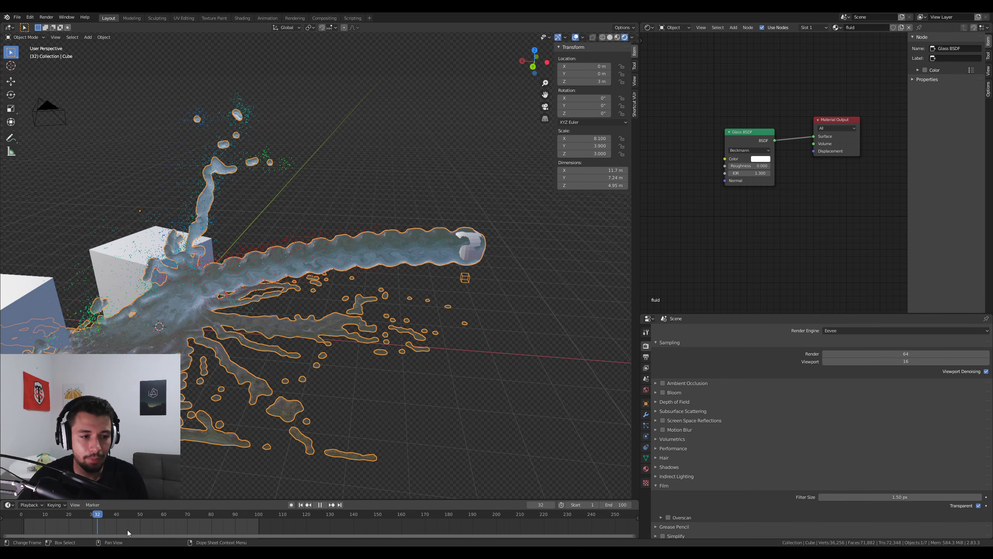
middle_drag(250, 397, 291, 390)
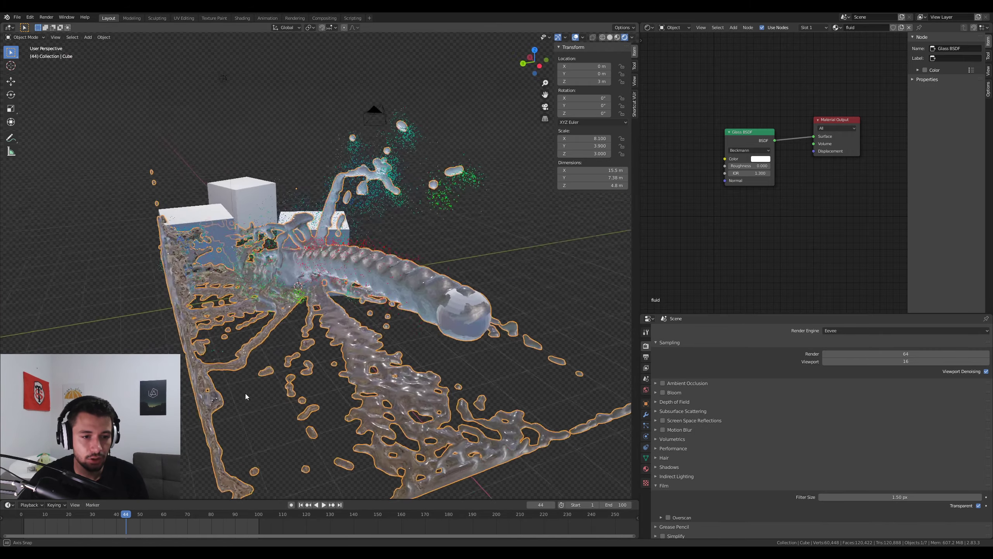
mouse_move(383, 304)
middle_down()
mouse_move(366, 309)
mouse_move(379, 308)
middle_up()
scroll(299, 365, up, 3)
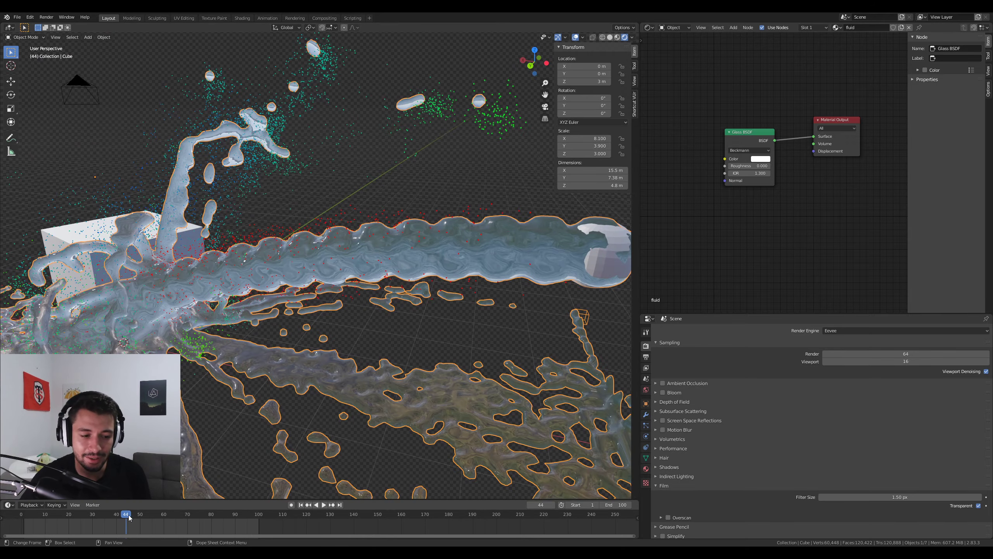
drag(128, 515, 70, 524)
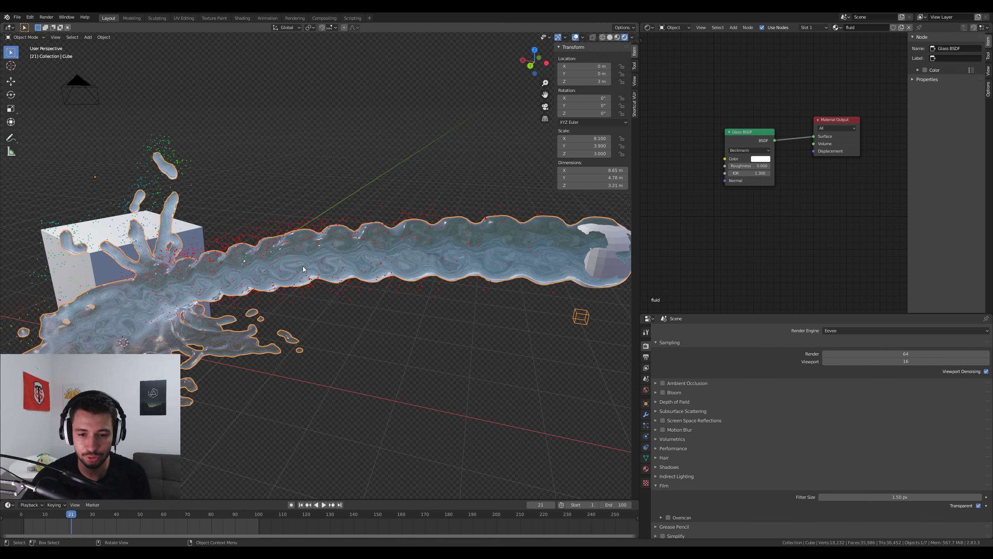
Open the domain's particle systems and look at the Foam and Bubbles entries
click(645, 425)
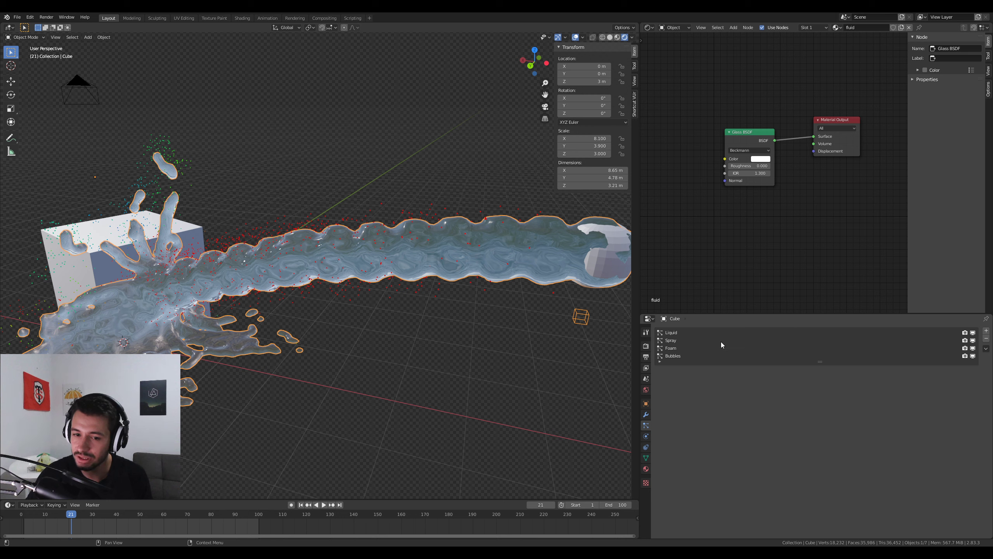
click(680, 347)
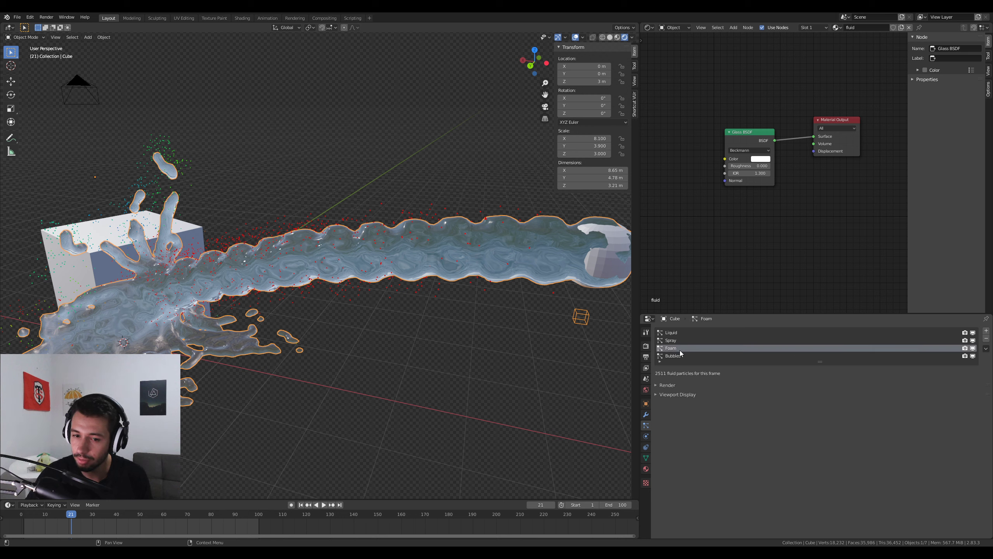
click(679, 355)
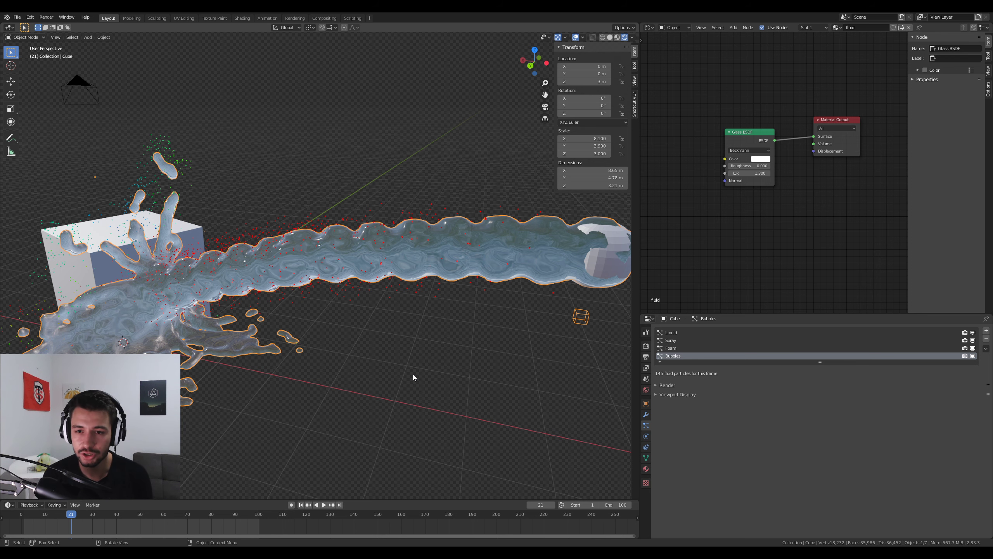
Switch the viewport to Solid shading and add an ico sphere to the scene
scroll(413, 374, down, 5)
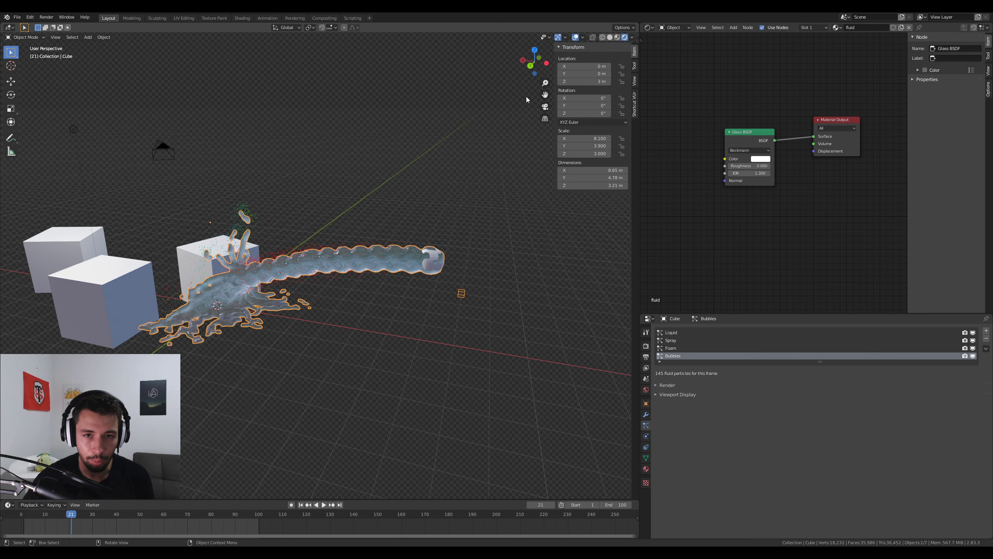
click(610, 38)
mouse_move(547, 250)
middle_down()
mouse_move(483, 279)
mouse_move(411, 273)
middle_up()
key(shift+a)
mouse_move(411, 273)
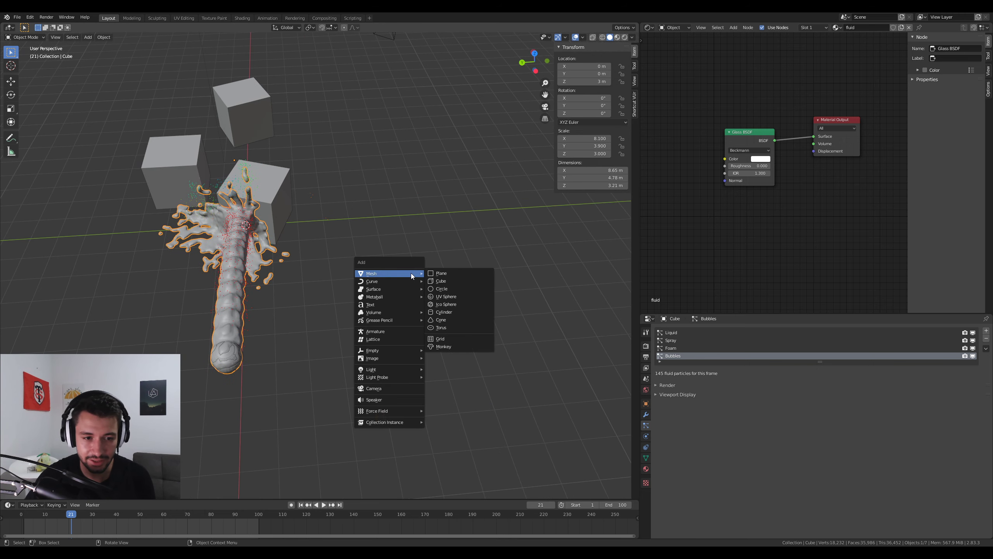
click(460, 303)
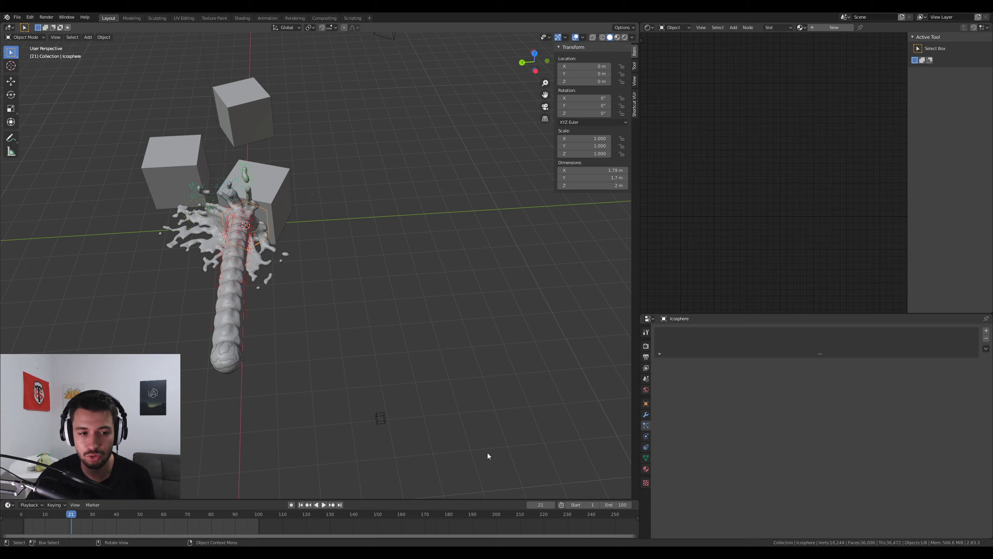
Move the ico sphere along Y to about 6.17 m, clear of the cubes and liquid
middle_drag(261, 183, 229, 233)
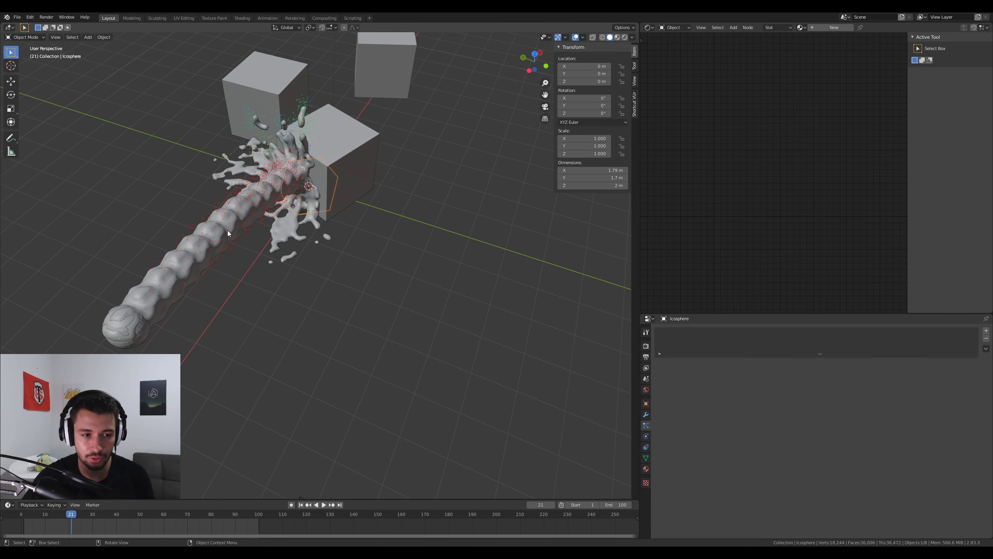
key(g)
key(y)
click(484, 280)
scroll(484, 279, up, 4)
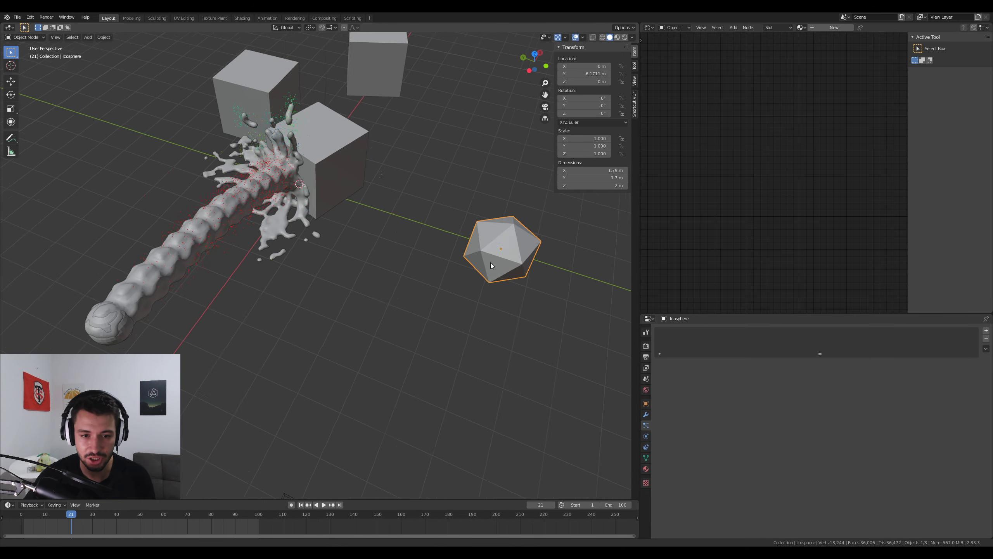
shift+middle_drag(485, 279, 415, 277)
key(shift+a)
mouse_move(399, 258)
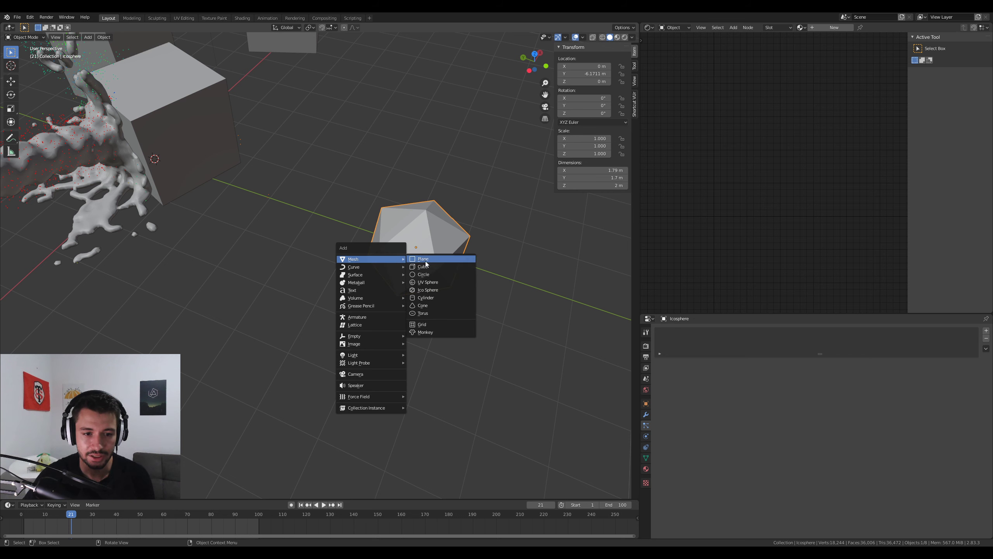
click(433, 289)
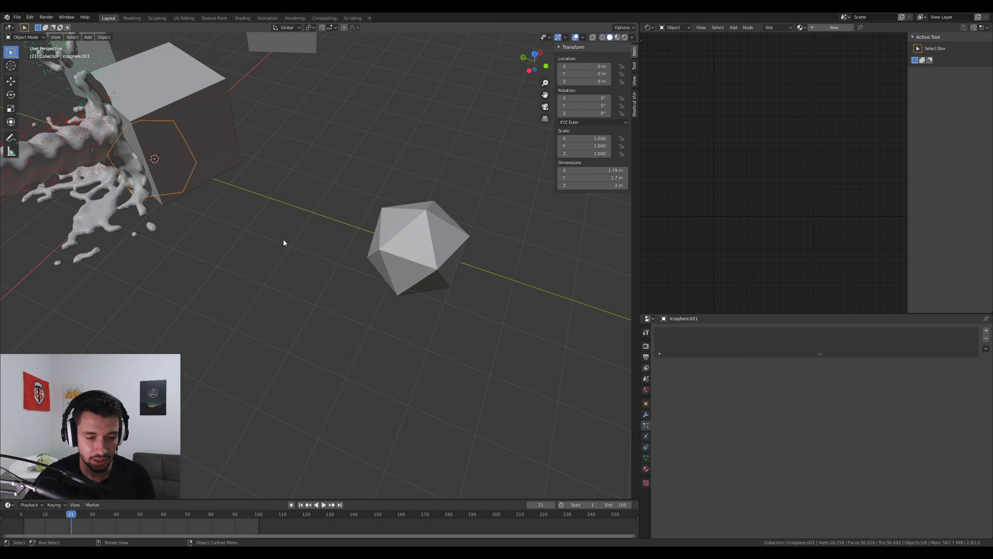
key(g)
key(y)
click(435, 297)
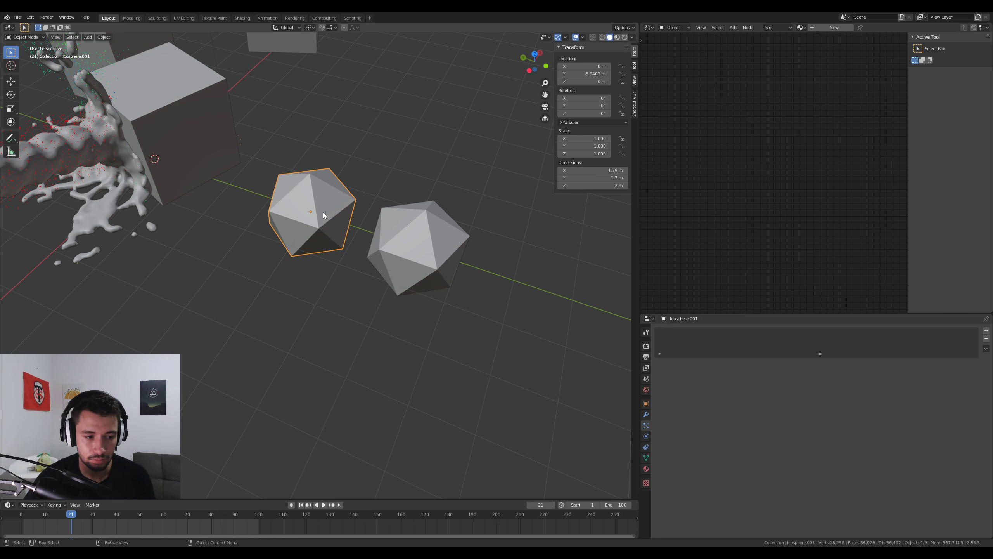
right_click(324, 233)
Try a second, more finely subdivided ico sphere beside the first, at about -8 m on Y, and delete it
mouse_move(324, 232)
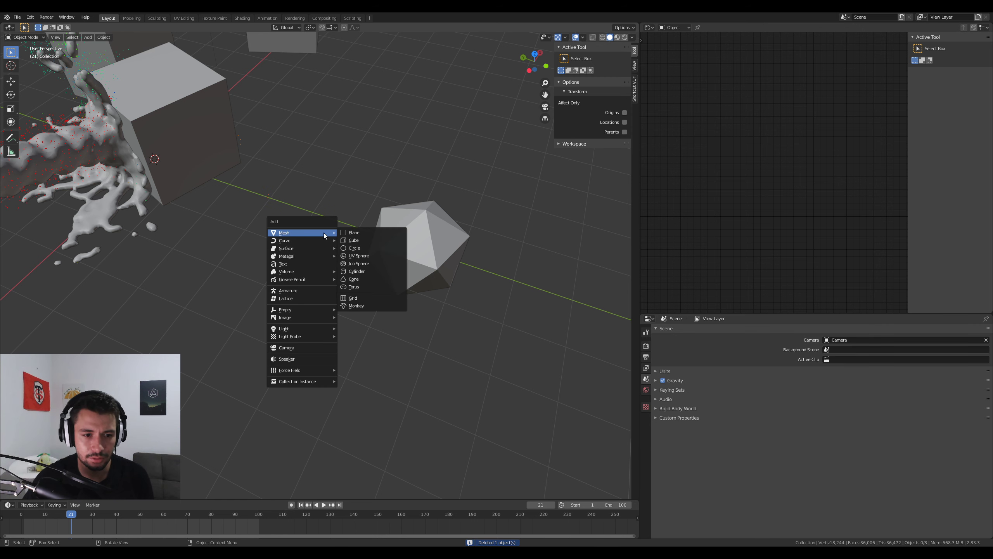
click(363, 268)
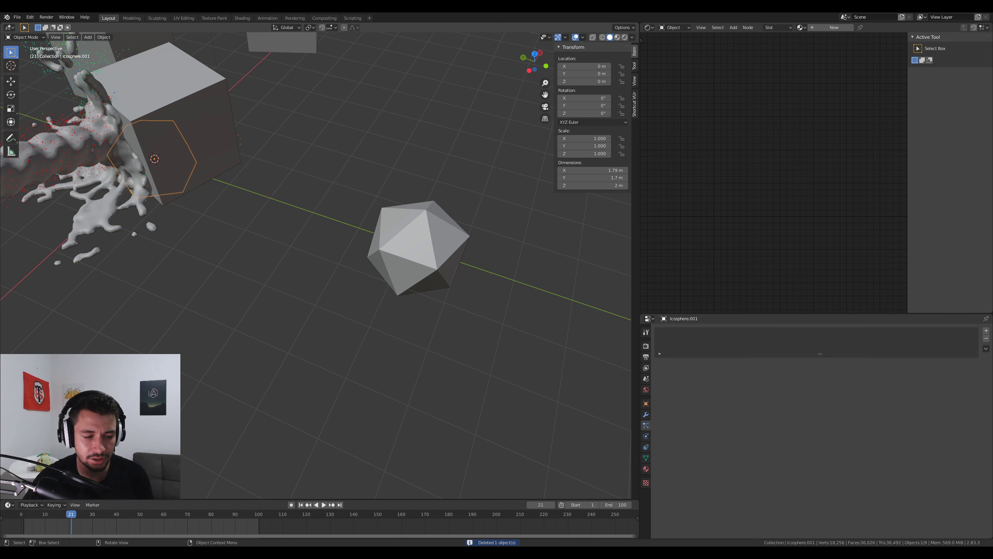
click(145, 415)
click(145, 415)
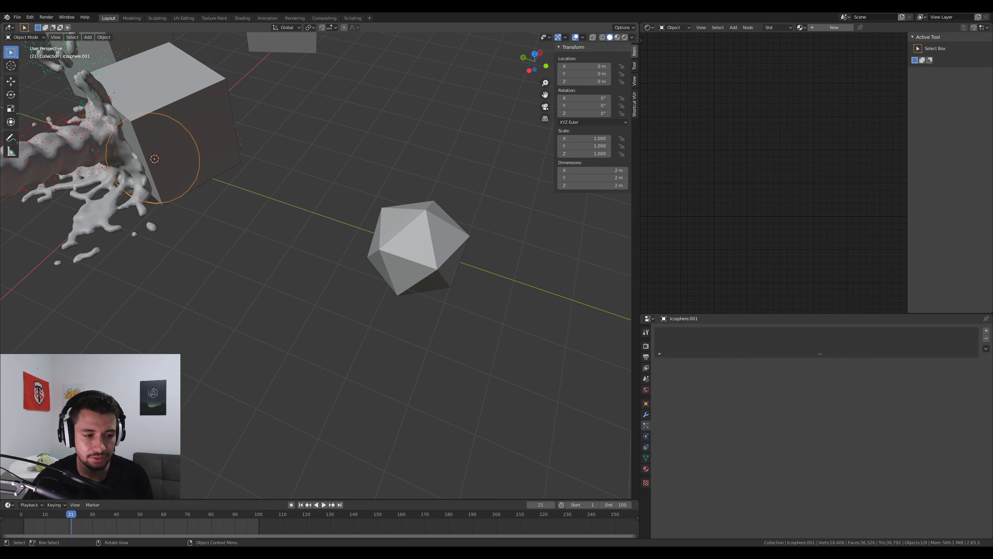
click(78, 414)
key(g)
key(y)
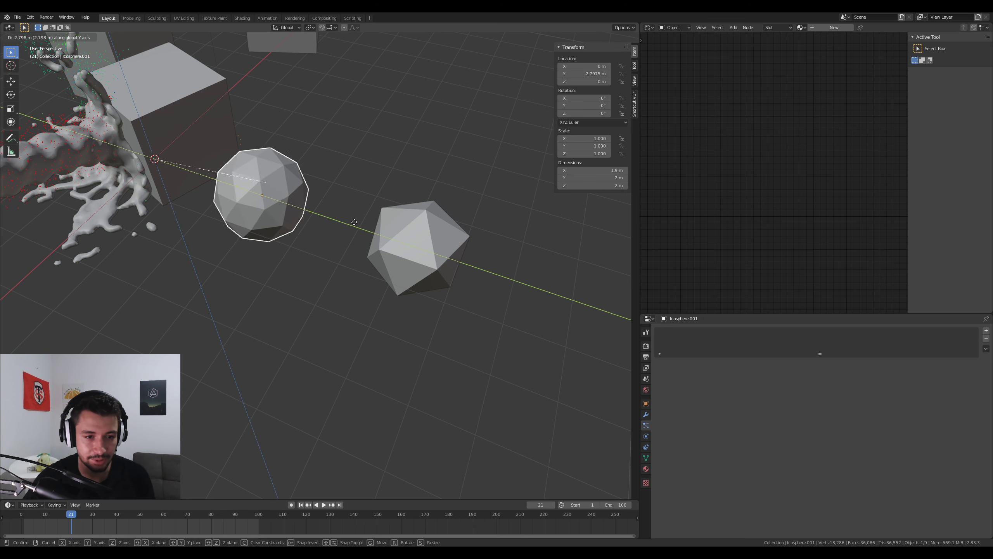
click(550, 312)
shift+middle_drag(550, 312, 533, 312)
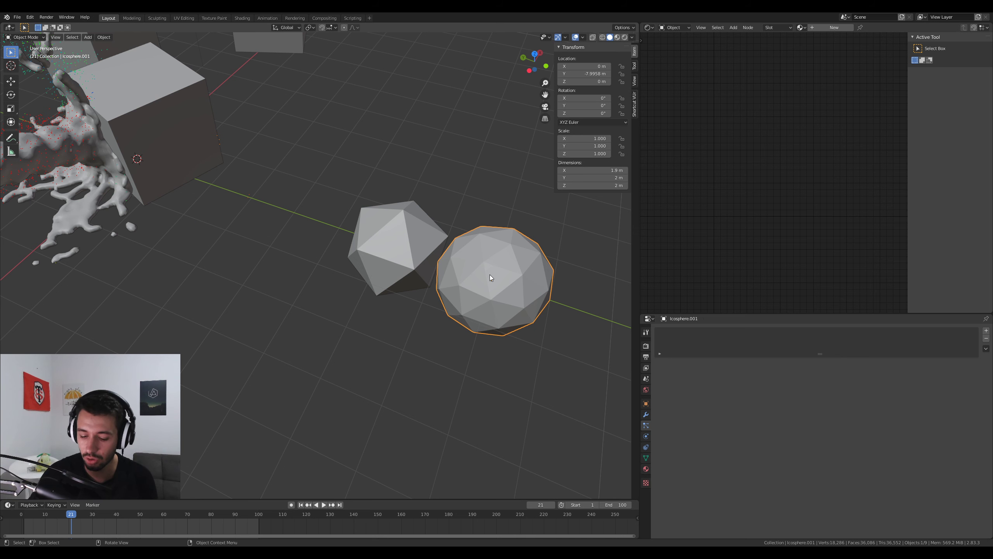
key(Delete)
Move the original ico sphere along Y to about -11.17 m and scale it down to 0.1
click(391, 210)
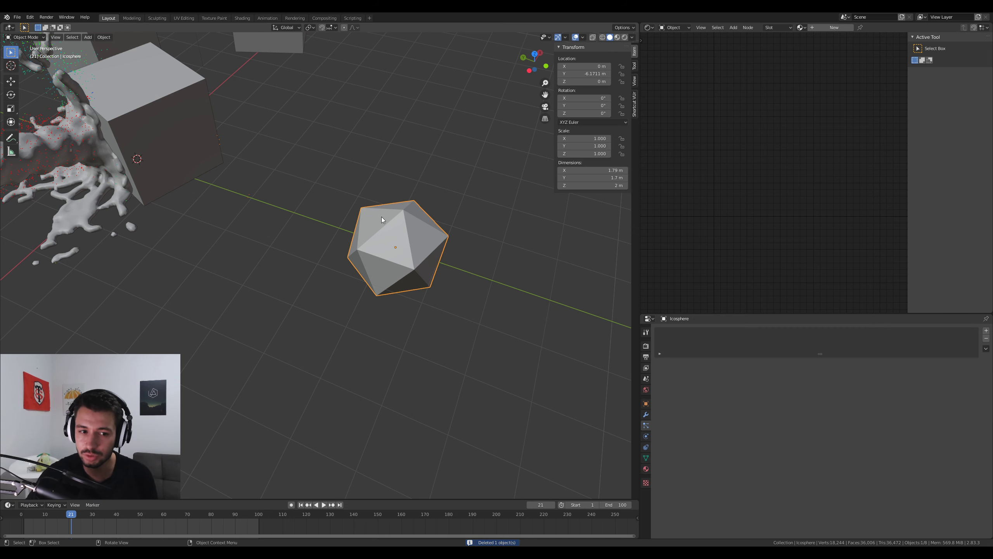
scroll(382, 220, down, 4)
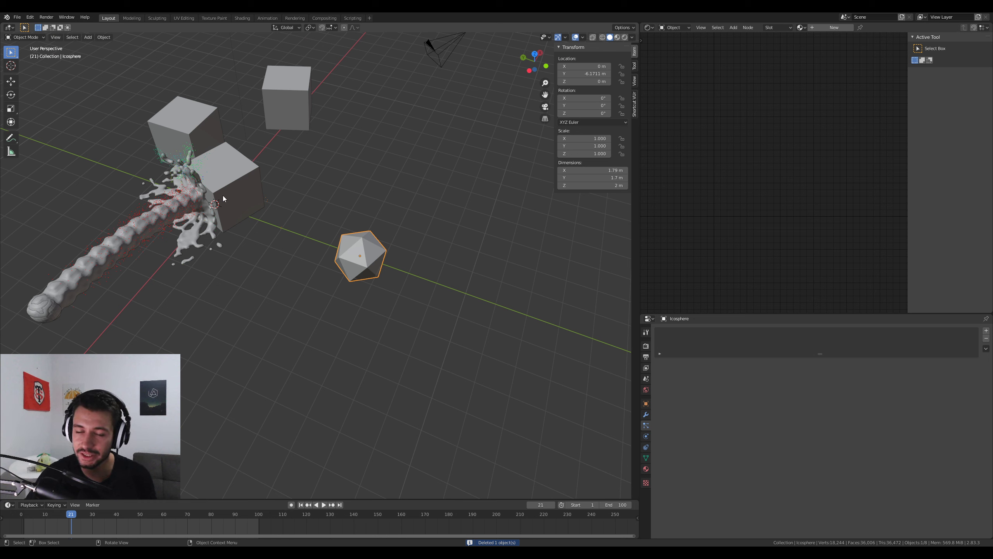
key(g)
key(y)
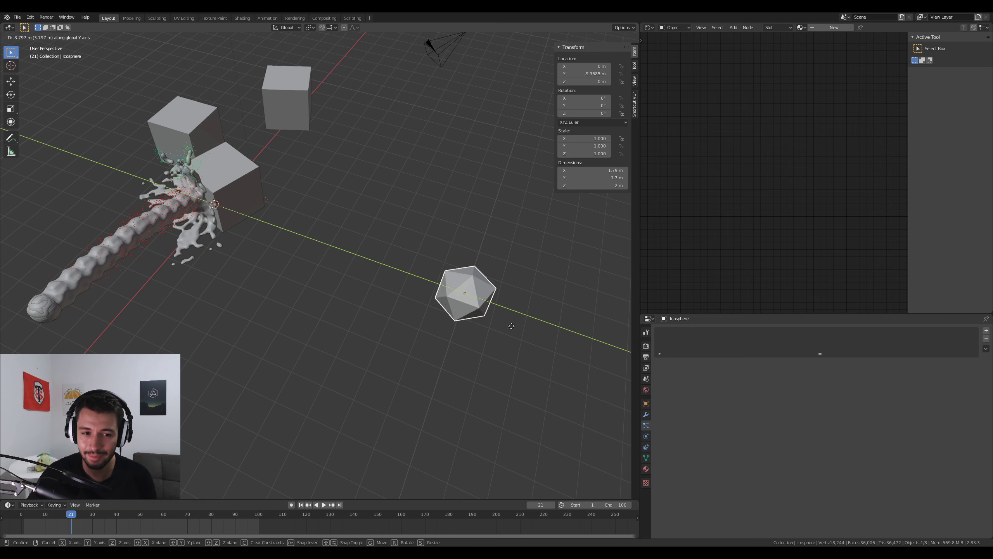
click(437, 332)
key(s)
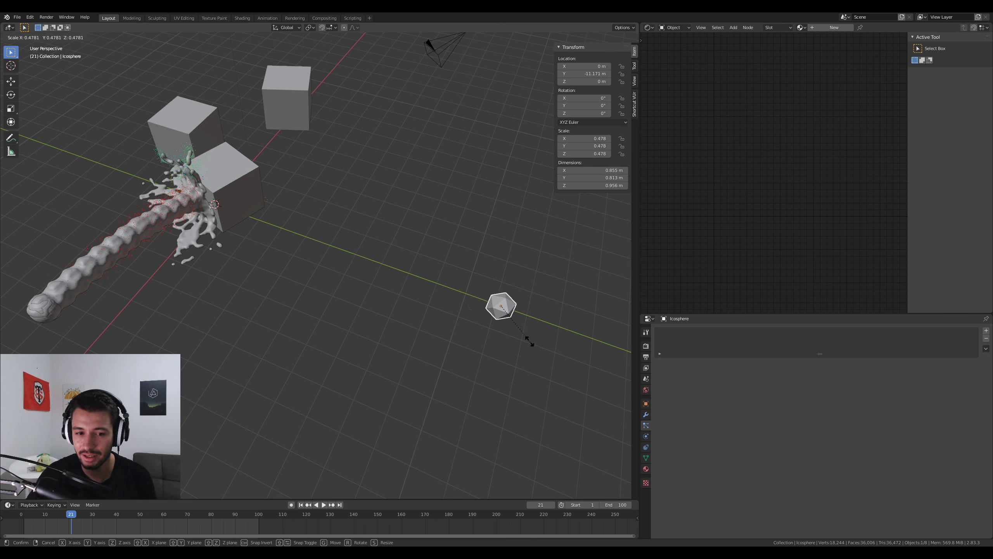
click(500, 305)
Examine the particles around the liquid stream and compare them with the small ico sphere beyond the cubes
shift+middle_drag(506, 317, 360, 310)
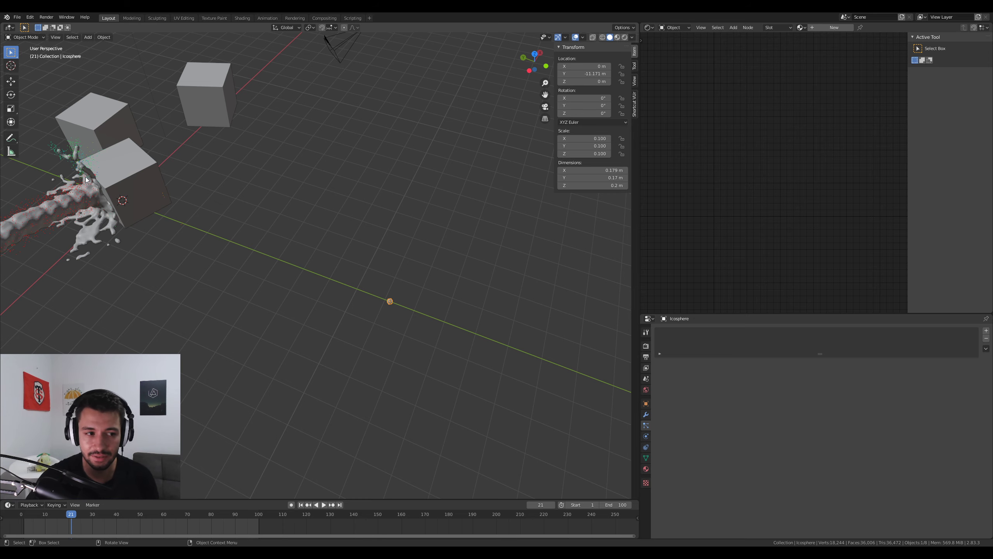
middle_drag(85, 177, 412, 285)
scroll(393, 259, up, 3)
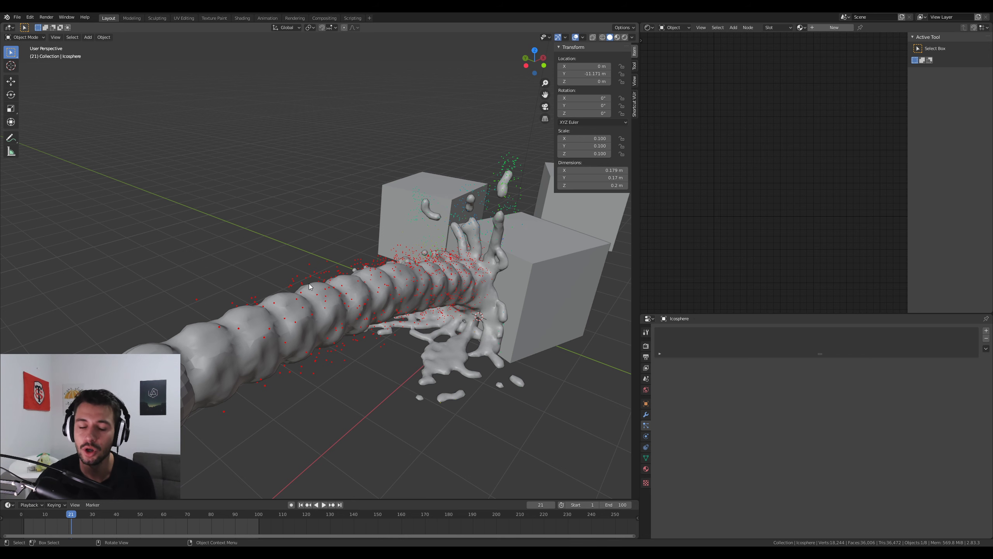
scroll(492, 320, down, 4)
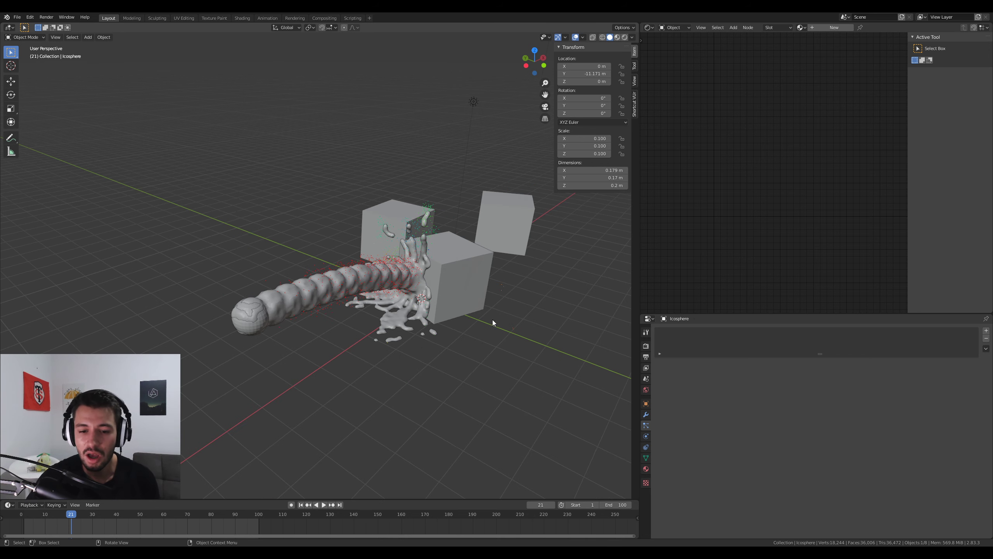
middle_drag(491, 320, 282, 256)
scroll(495, 340, down, 3)
scroll(411, 319, up, 5)
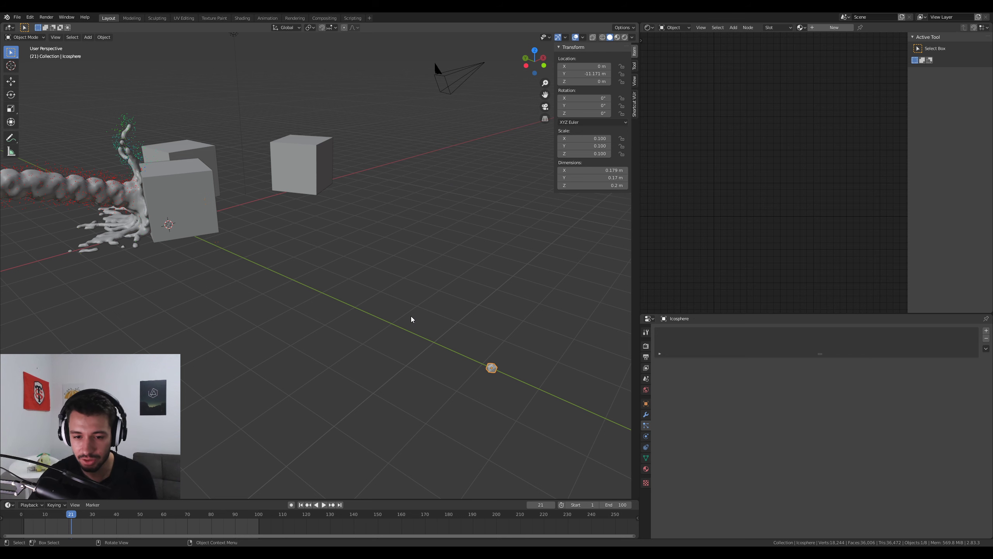
Rename the small ico sphere object as bubble
key(KP_Decimal)
scroll(561, 361, down, 10)
click(646, 404)
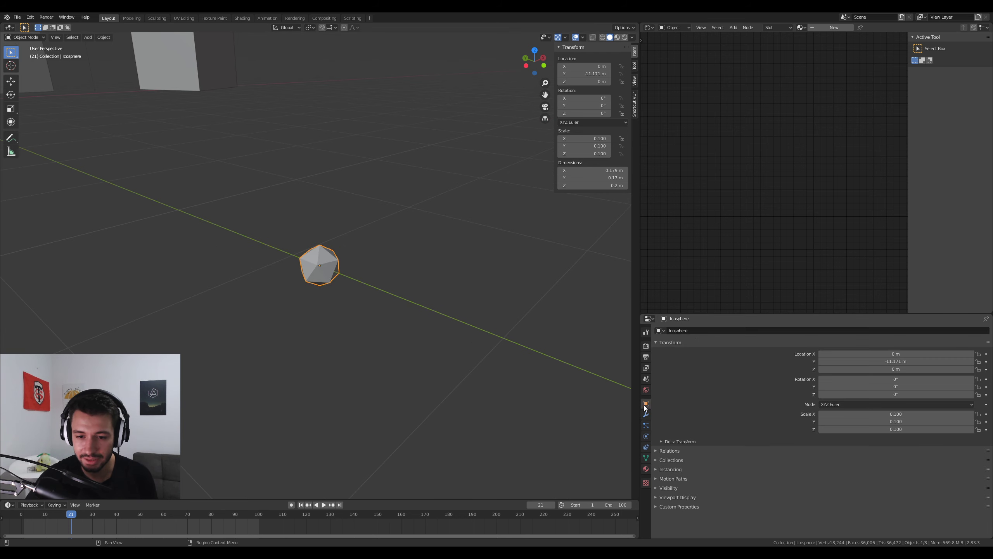
click(707, 330)
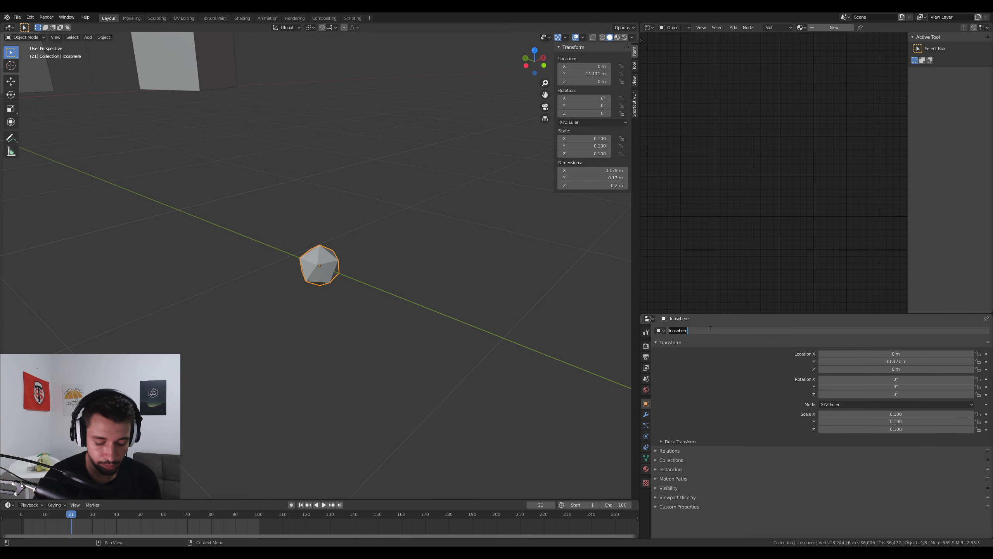
text(bubble)
key(Return)
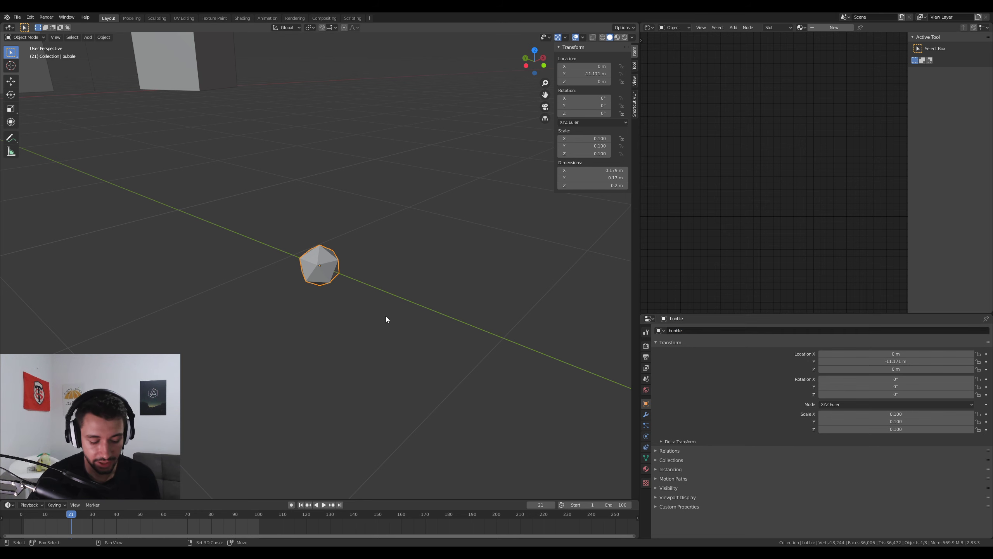
Duplicate the bubble along Y to about -12.17 m and rename the copy as foam
key(shift+d)
key(y)
click(543, 375)
click(689, 330)
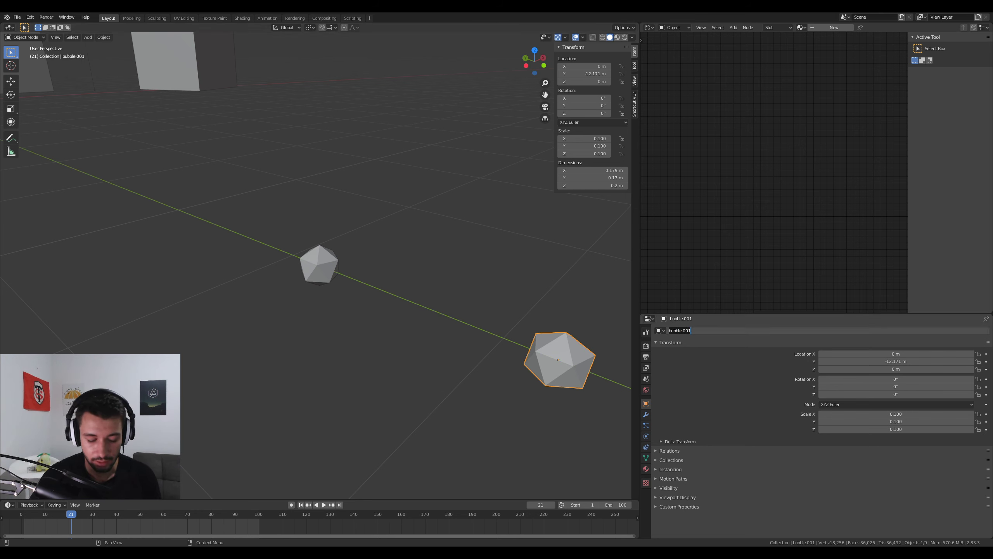
key(BackSpace)
text(foam)
key(Return)
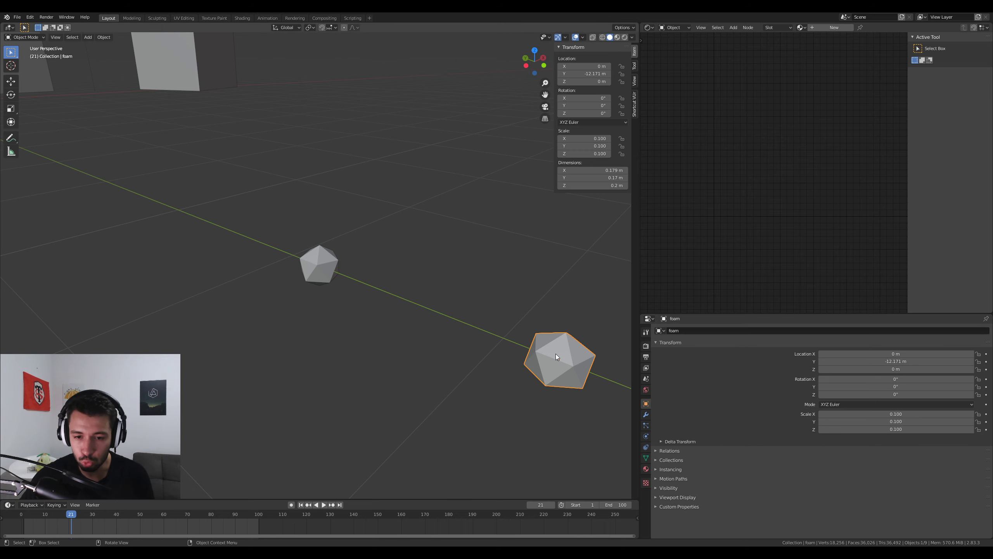
Give the bubble object a new material named bubble
shift+middle_drag(549, 332, 361, 300)
scroll(348, 283, up, 3)
click(321, 267)
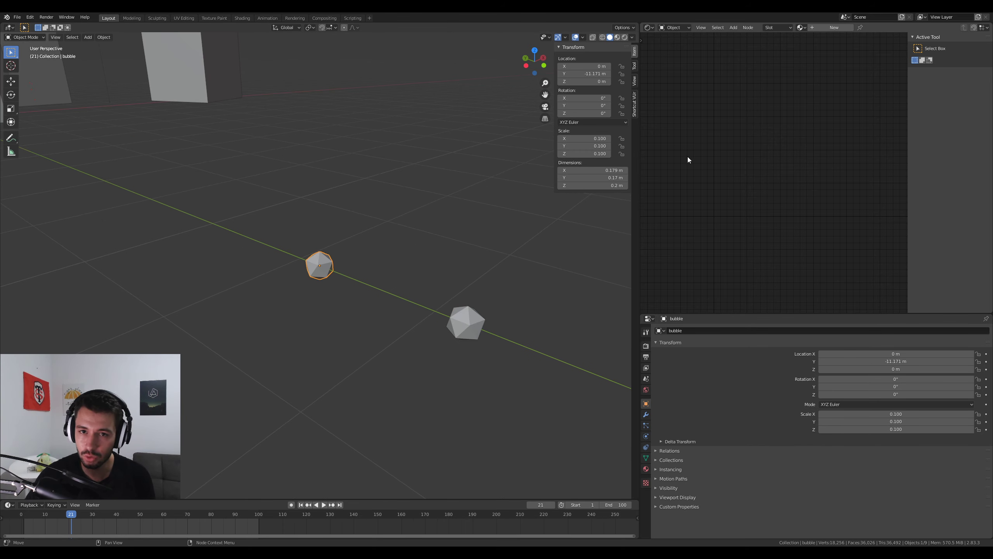
click(646, 469)
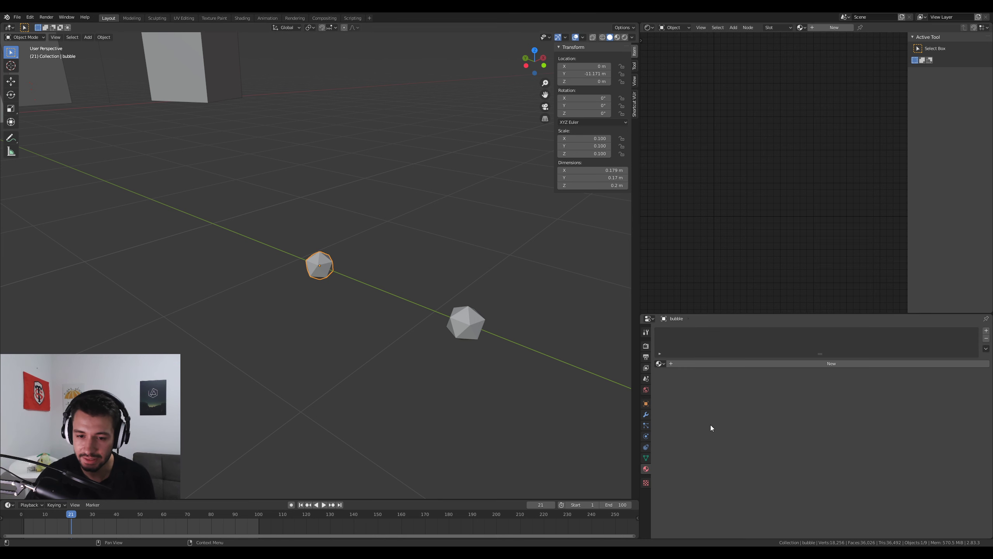
click(710, 364)
double_click(707, 363)
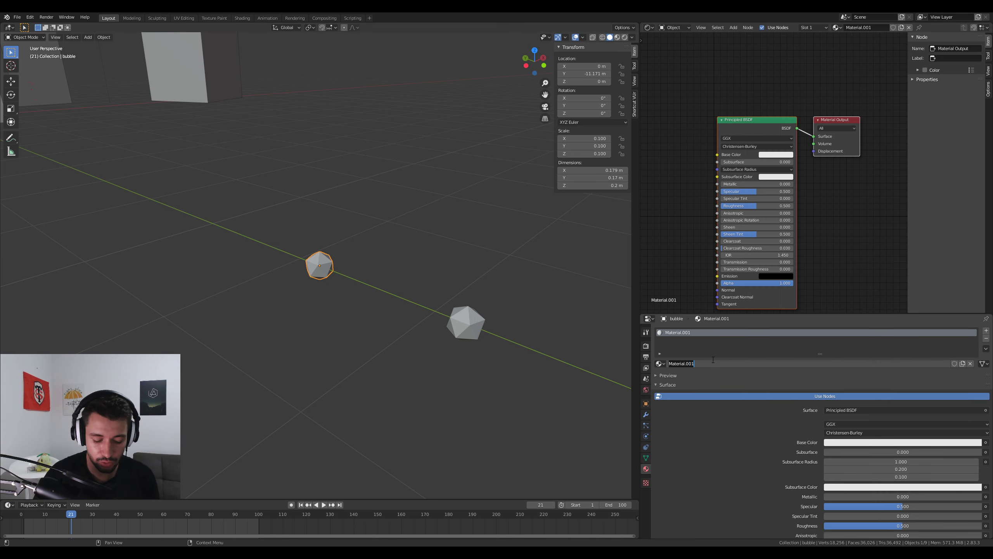
text(bubble)
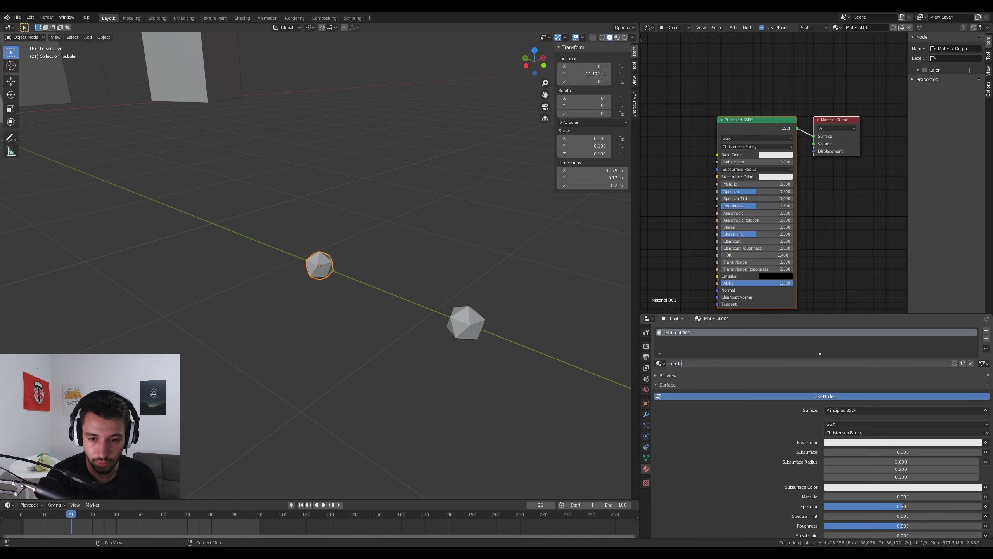
key(Return)
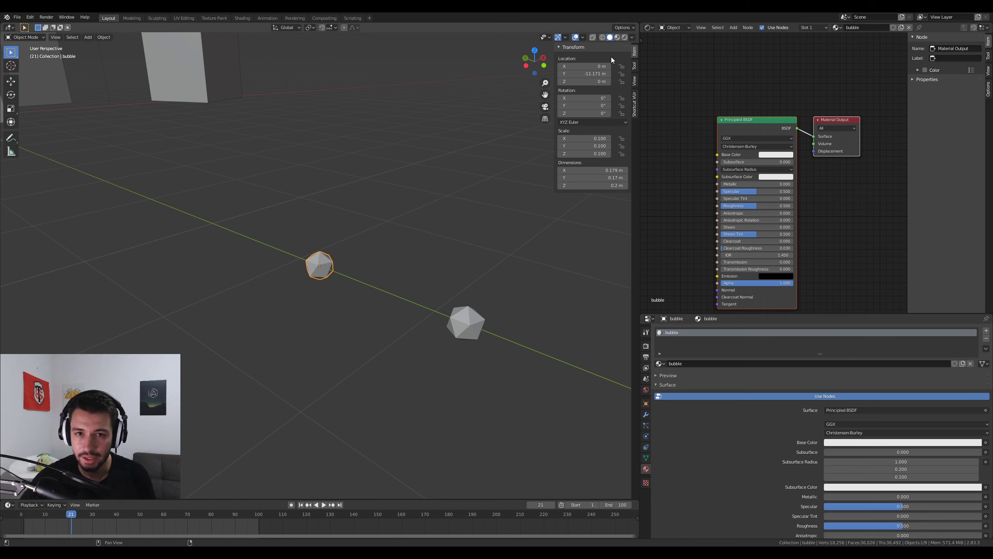
Switch the viewport to Rendered shading and replace the bubble material's Principled BSDF with a Glass BSDF connected to the output's Surface
click(624, 38)
scroll(470, 255, up, 3)
scroll(752, 148, down, 1)
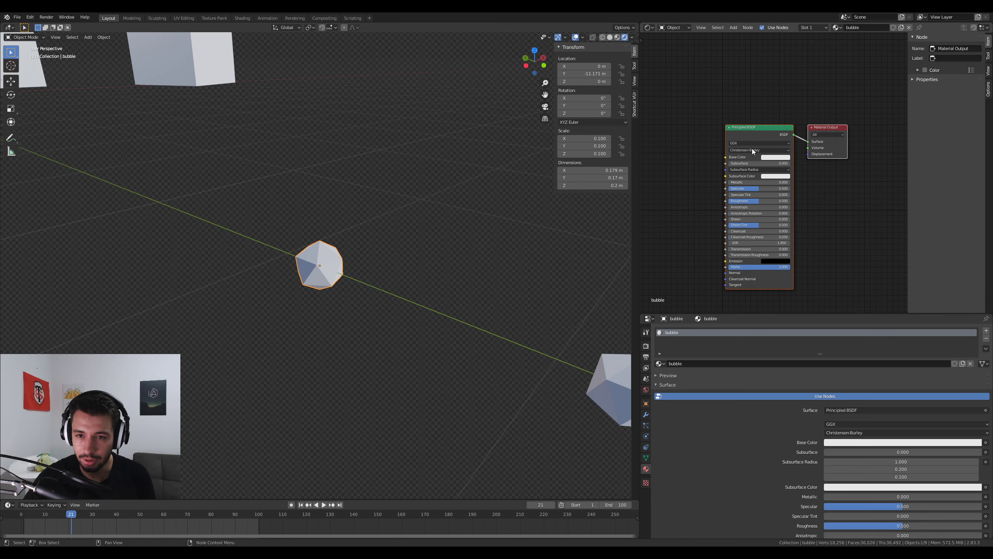
click(742, 132)
key(x)
key(shift+a)
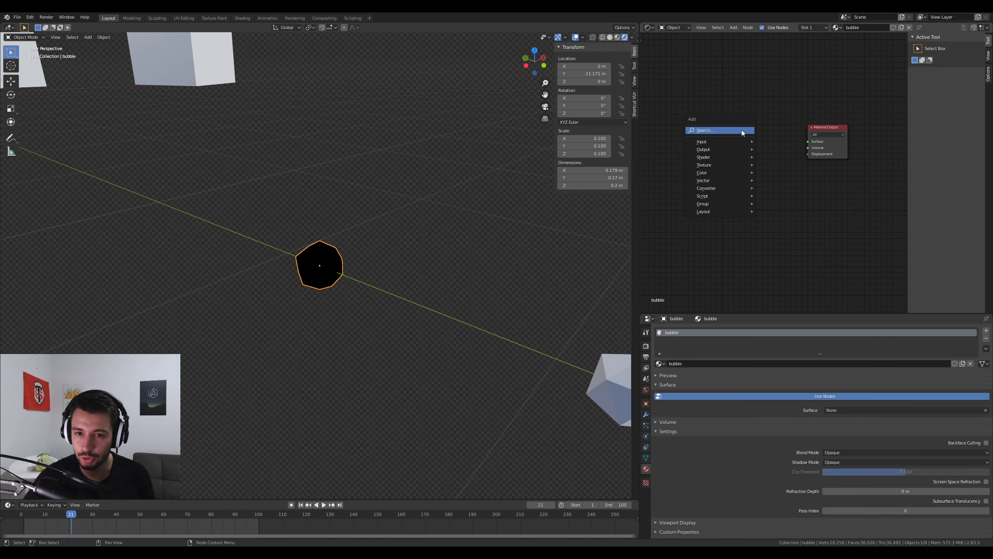
mouse_move(721, 157)
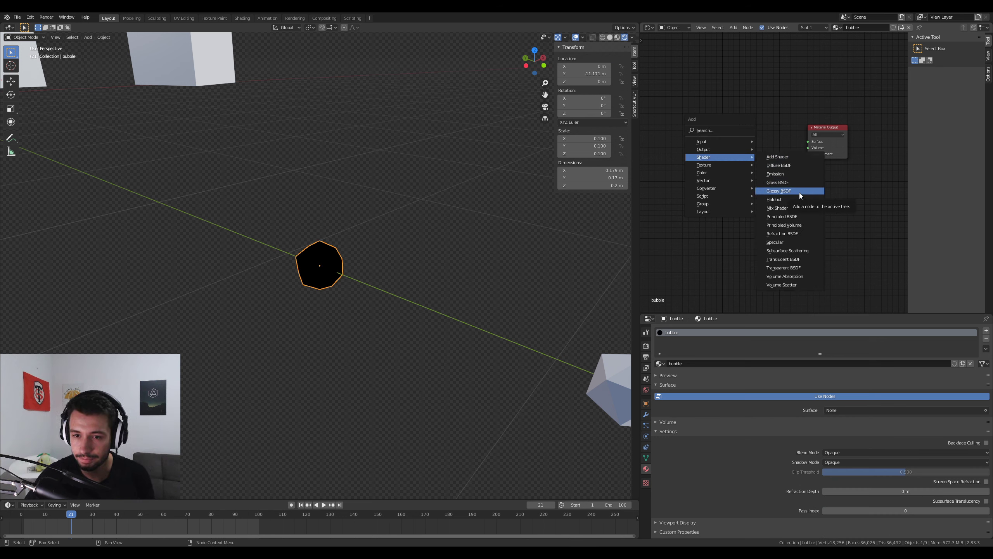
click(793, 183)
click(721, 129)
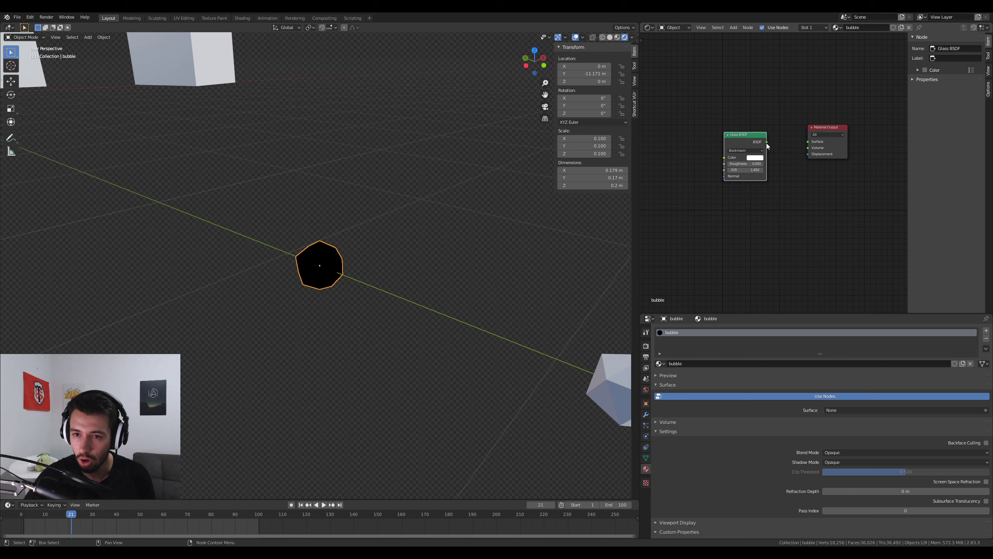
drag(767, 142, 808, 142)
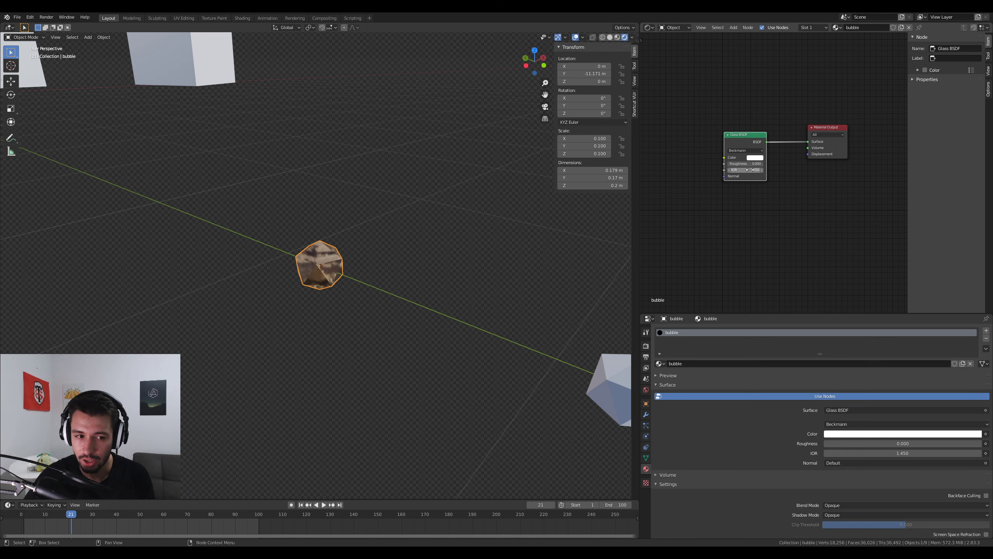
Set the Glass BSDF's IOR to 1.3 and inspect the glass bubble up close
click(749, 170)
text(1)
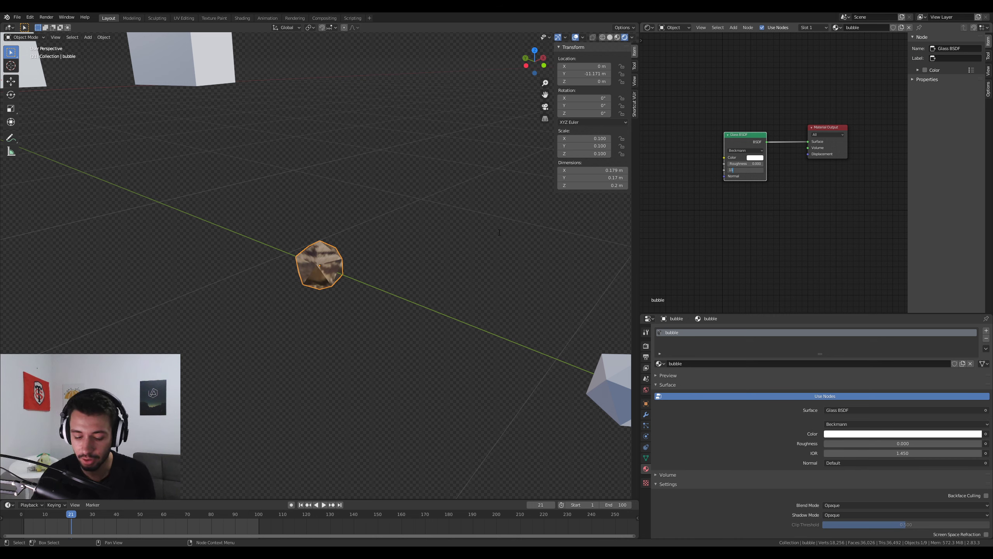
key(BackSpace)
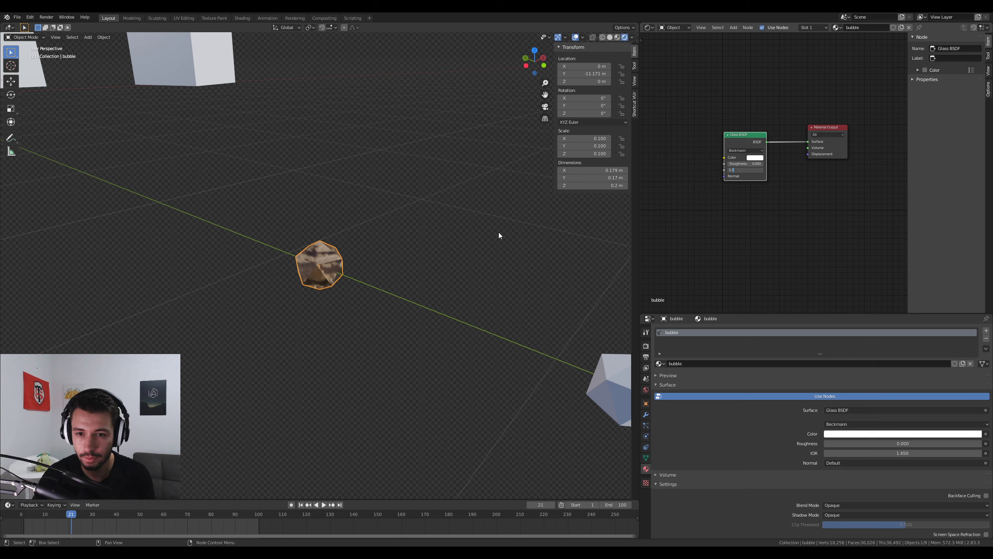
key(Return)
scroll(354, 268, up, 3)
right_click(343, 250)
key(Escape)
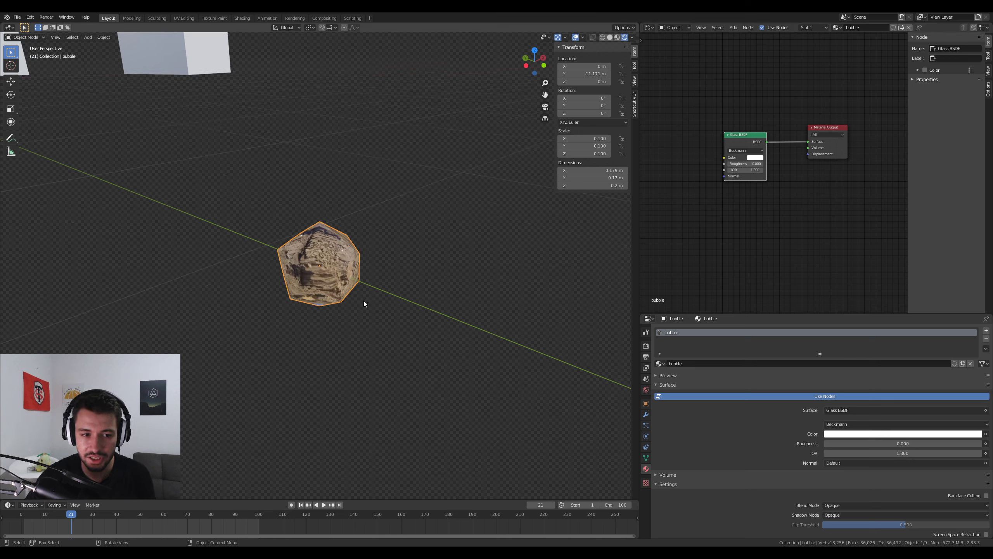
middle_drag(363, 300, 394, 292)
scroll(410, 289, up, 4)
scroll(394, 292, down, 2)
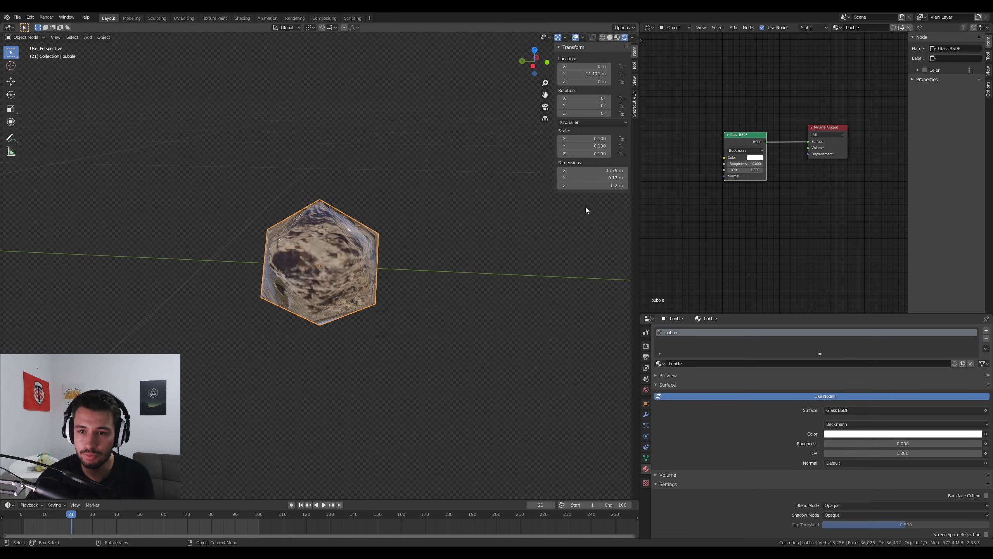
Set the color of the bubble material's Glass BSDF to white
click(755, 157)
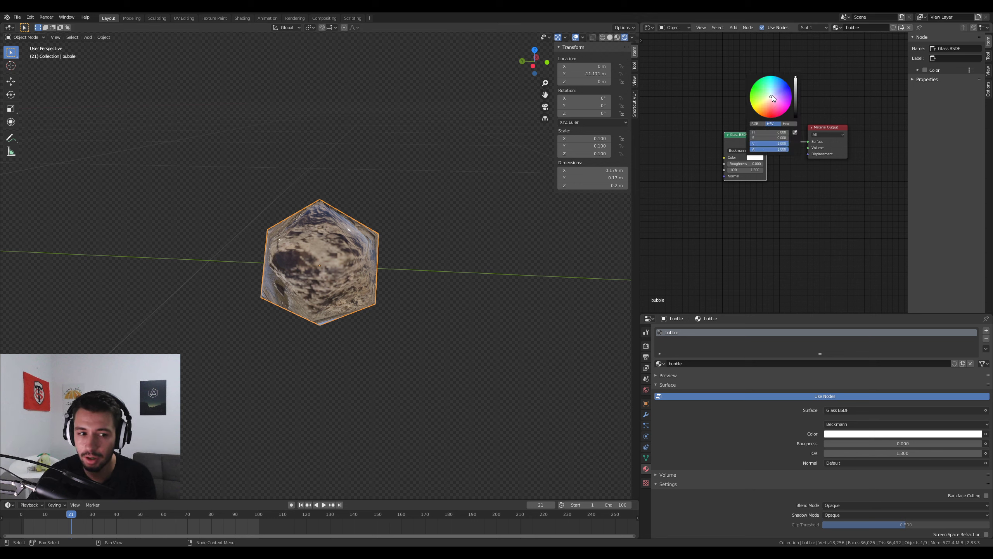
click(773, 99)
Select the foam object and give it a new material named foam
scroll(411, 307, down, 2)
middle_drag(411, 307, 475, 284)
scroll(351, 298, down, 5)
click(520, 277)
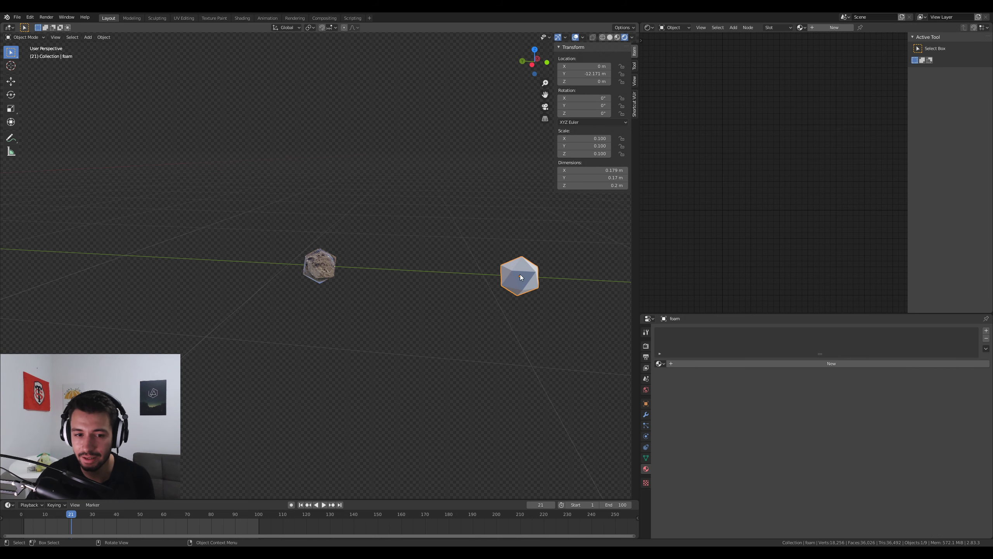
key(KP_Decimal)
scroll(431, 252, down, 9)
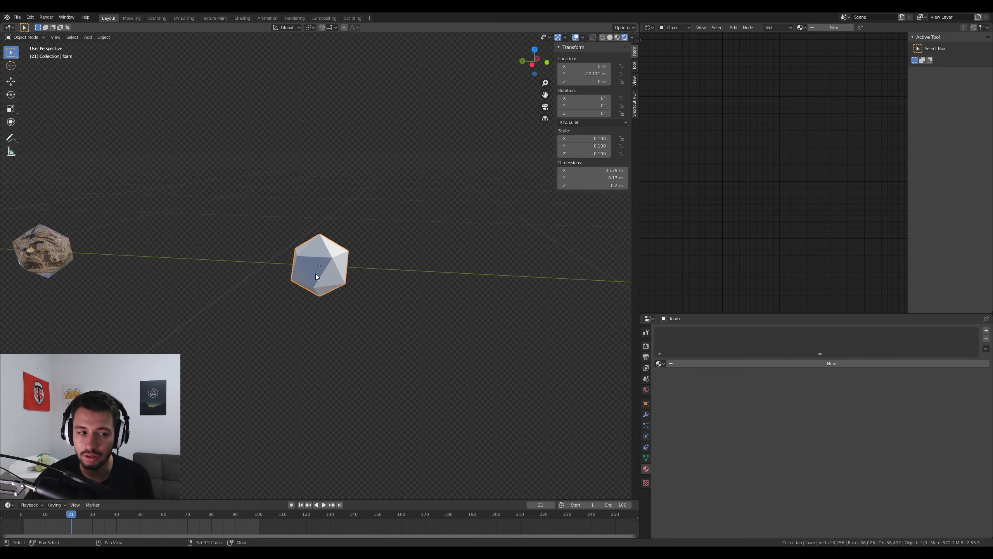
shift+middle_drag(315, 273, 360, 279)
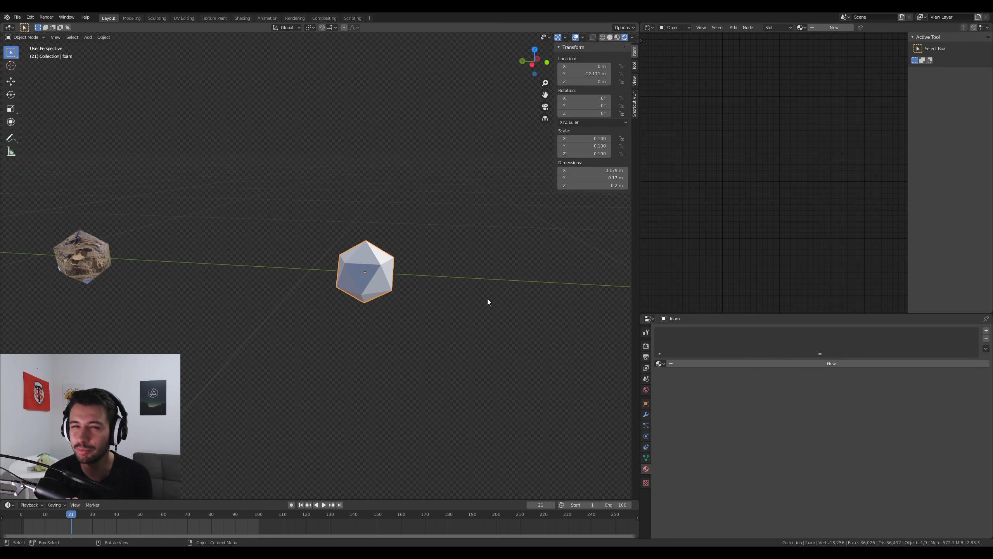
click(710, 364)
click(698, 363)
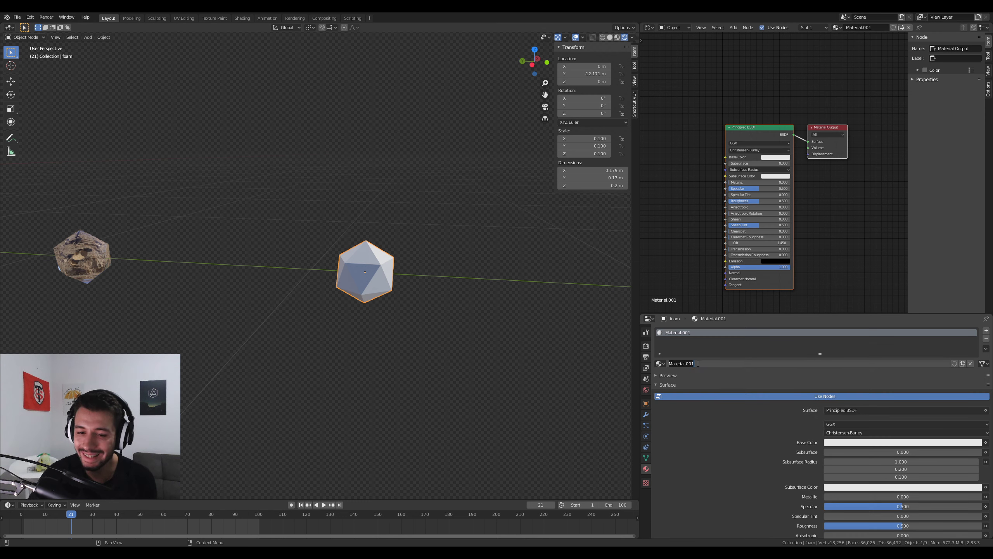
text(foam)
key(Return)
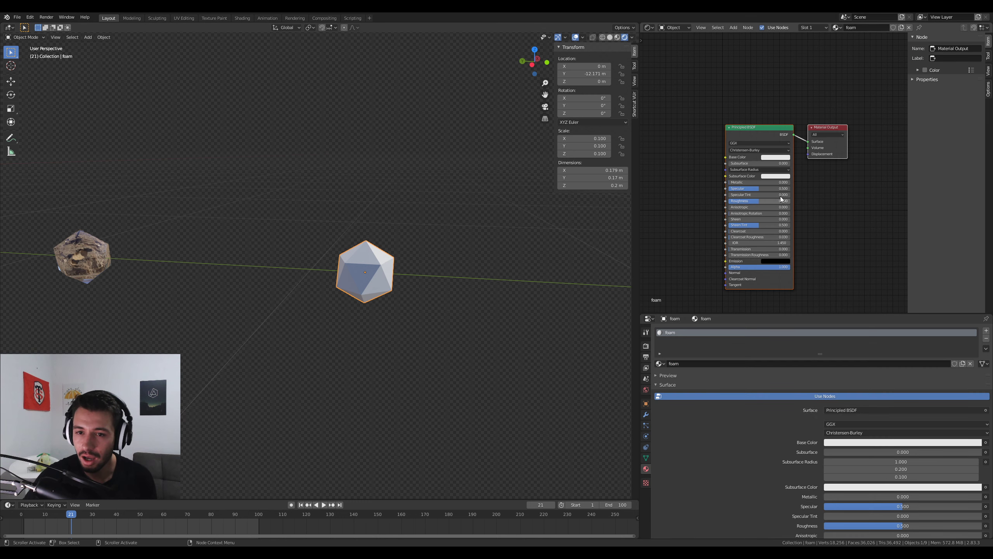
Replace the foam material's Principled BSDF with a Mix Shader connected to the Material Output's Surface
key(a)
key(x)
key(shift+a)
mouse_move(758, 128)
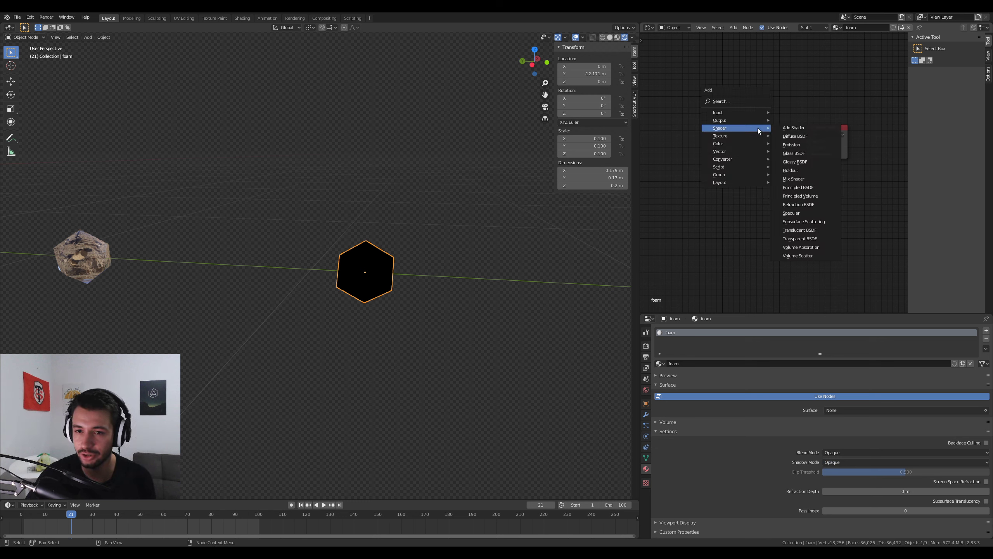
click(793, 178)
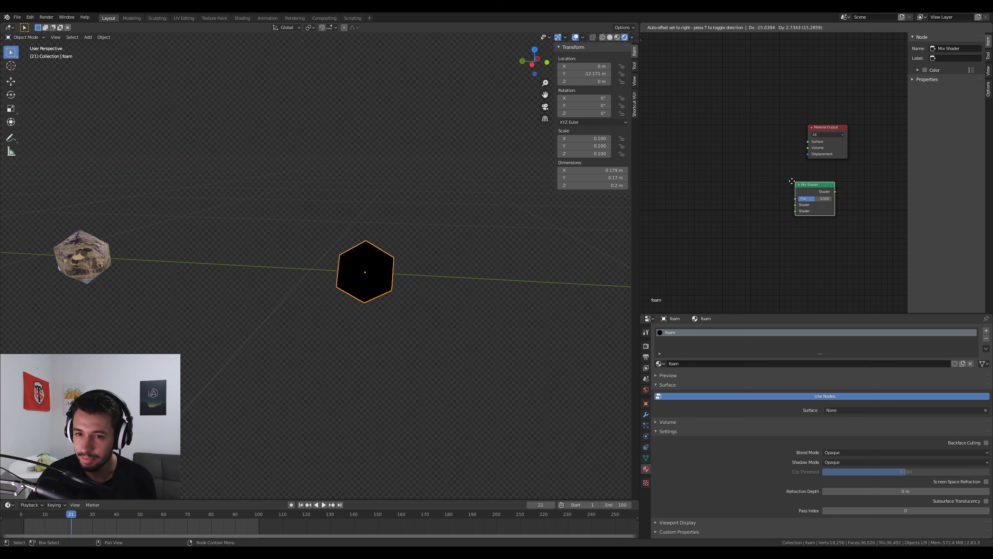
click(781, 145)
drag(787, 139, 808, 141)
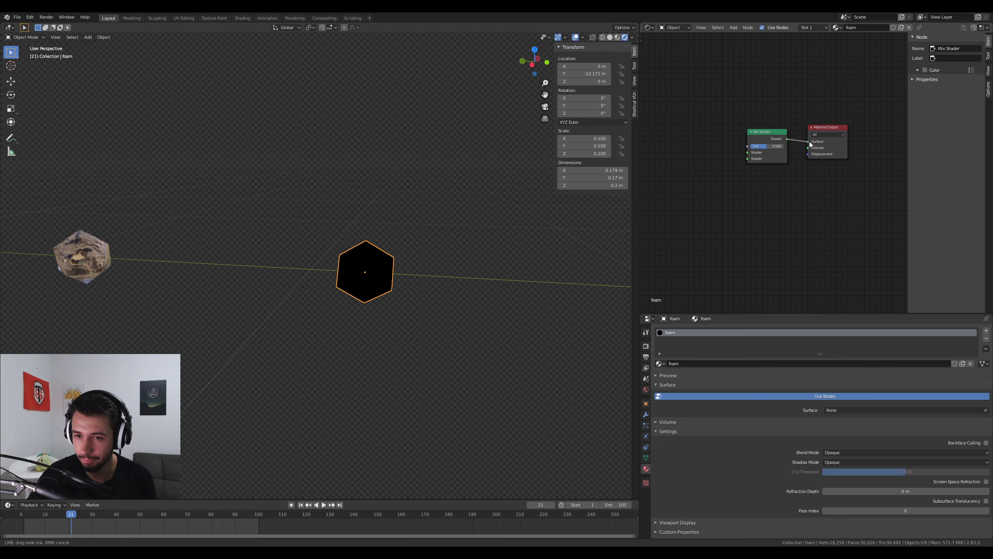
Add a Glass BSDF with an IOR of 1 and connect it to the Mix Shader's first Shader input
key(shift+a)
mouse_move(677, 168)
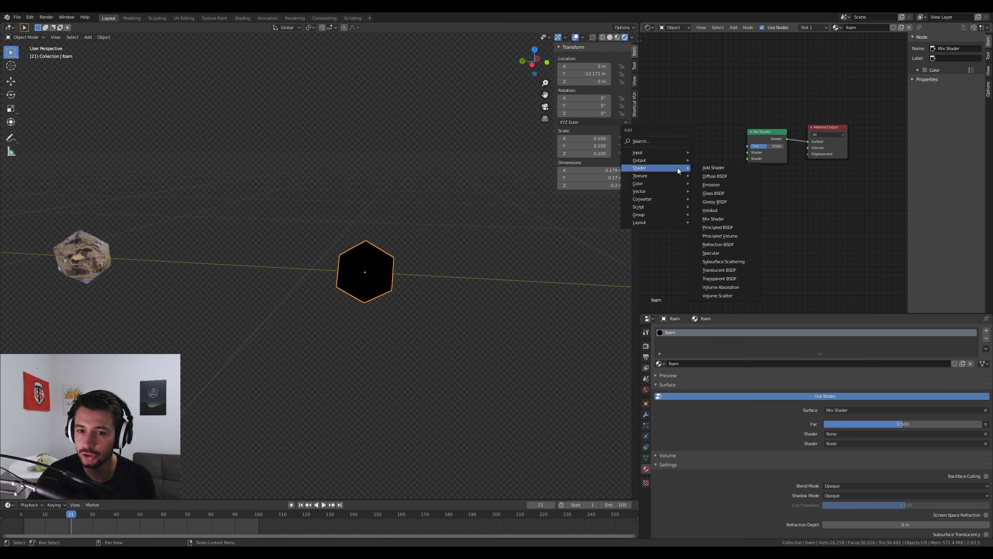
click(733, 192)
click(714, 135)
drag(712, 130, 747, 152)
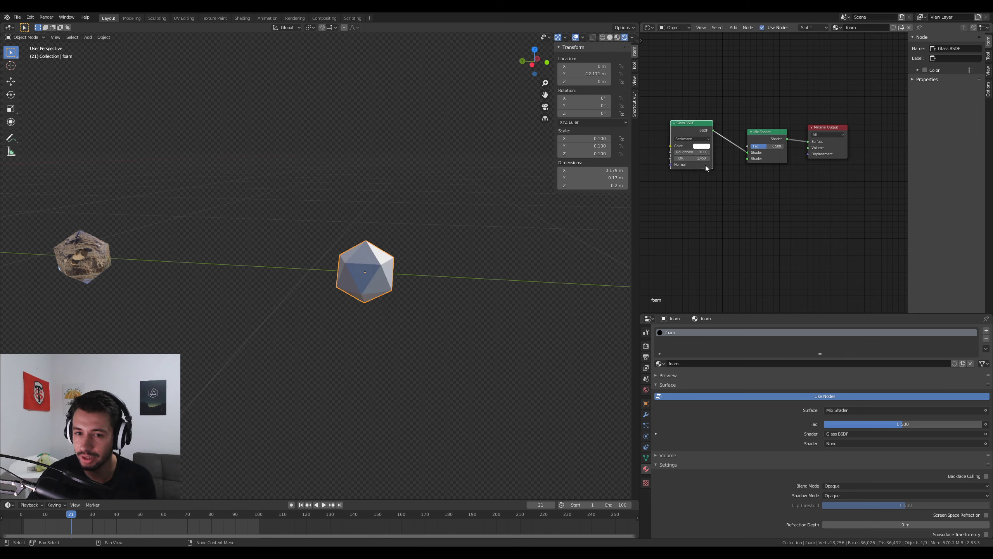
click(697, 158)
text(1)
key(Return)
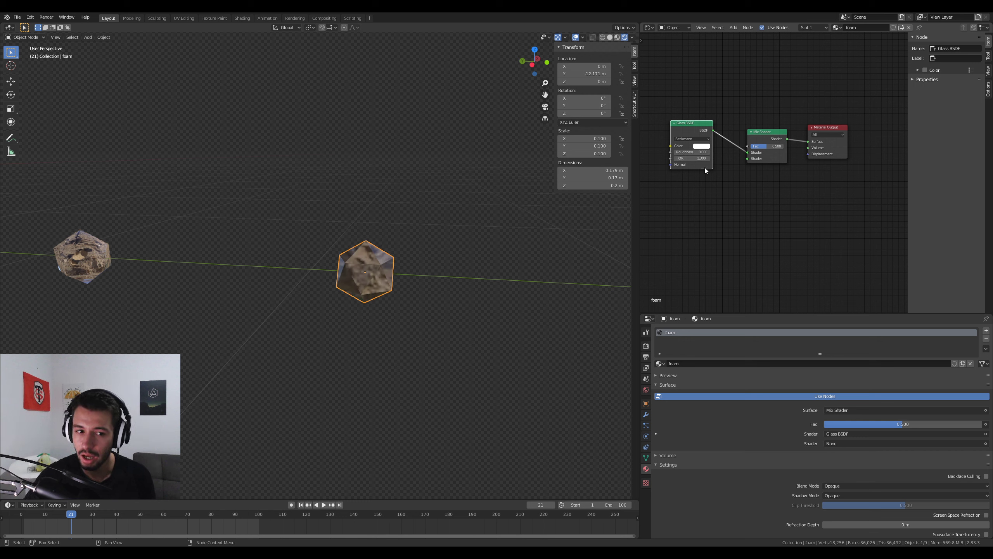
Add a Diffuse BSDF below the Glass BSDF and connect it to the Mix Shader's second Shader input
key(shift+a)
mouse_move(697, 240)
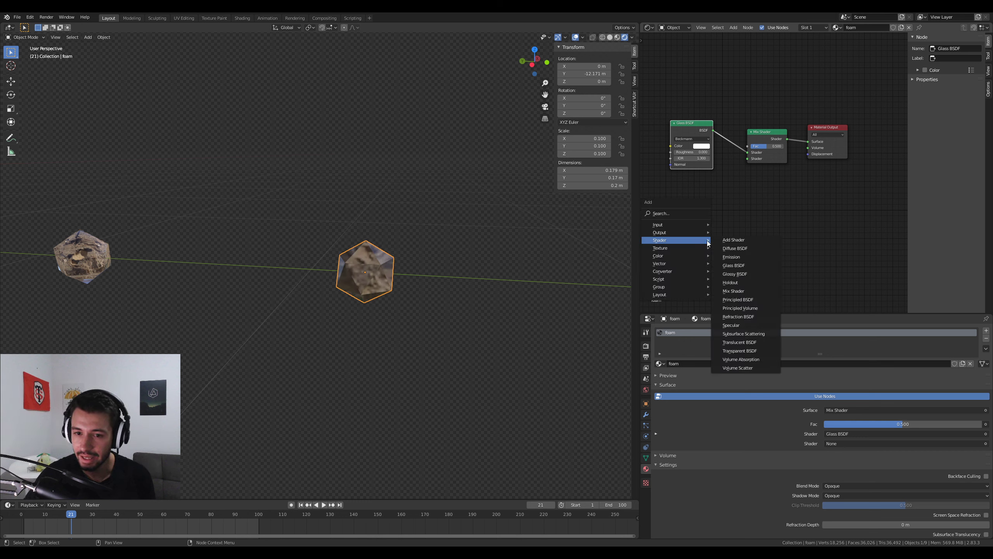
click(740, 250)
click(707, 206)
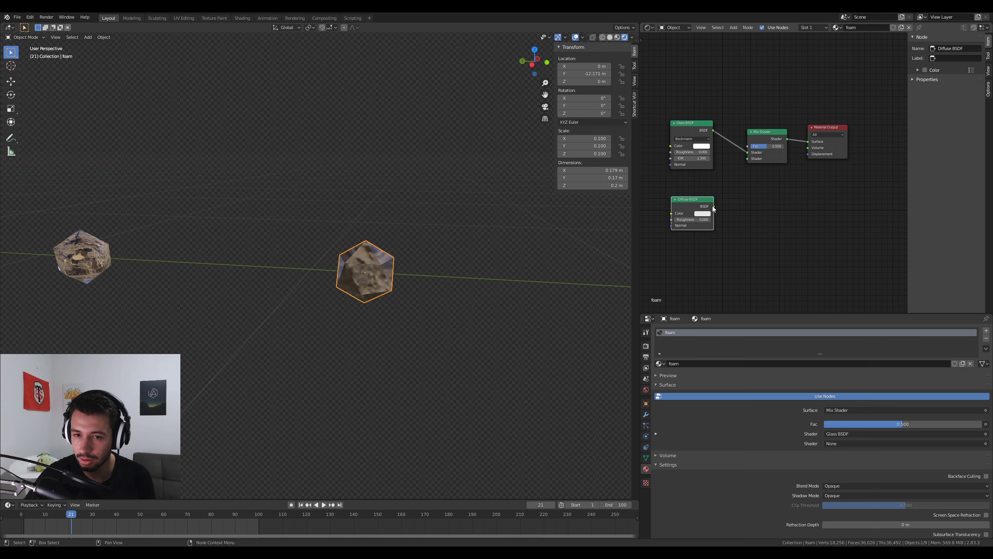
drag(714, 206, 747, 158)
Shade the foam object smooth and compare it with the glass bubble beside it
scroll(391, 303, up, 3)
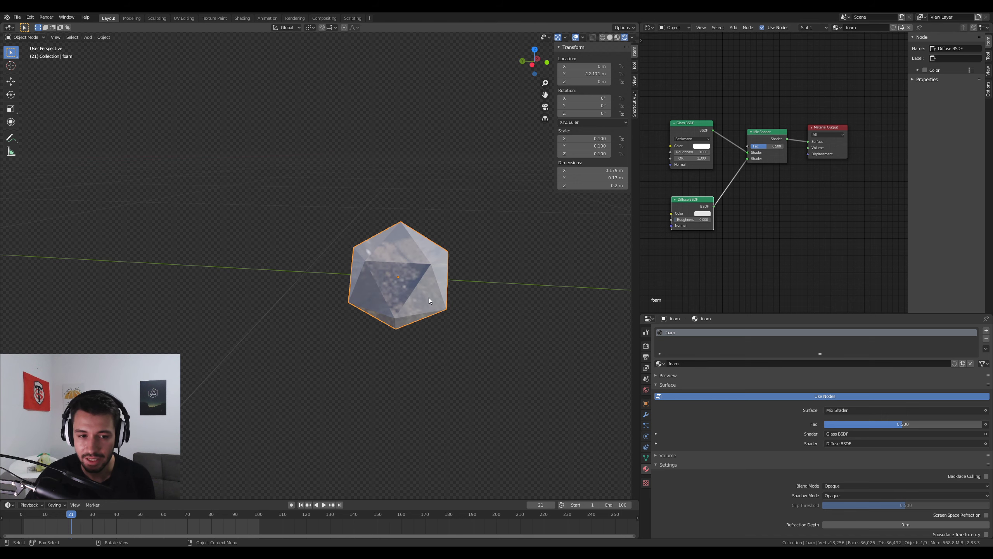
mouse_move(428, 298)
middle_down()
mouse_move(439, 293)
mouse_move(376, 263)
middle_up()
right_click(412, 277)
click(411, 277)
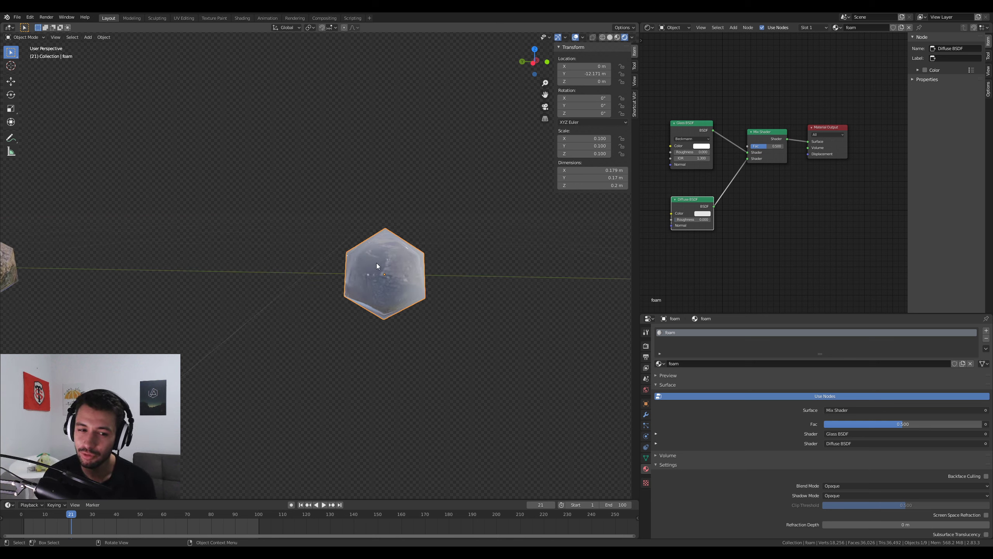
scroll(376, 263, down, 8)
scroll(343, 275, up, 3)
shift+middle_drag(289, 283, 425, 281)
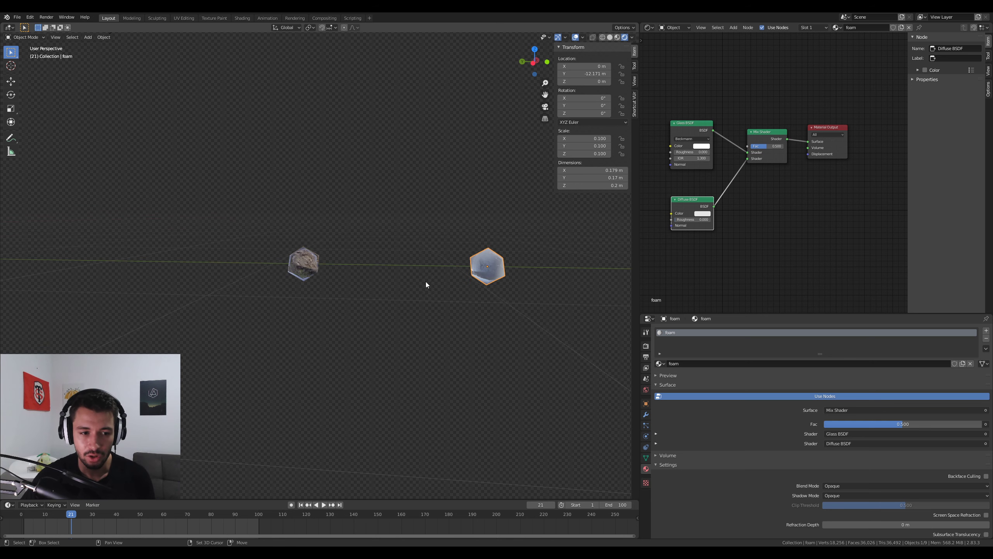
Display the particle systems of the fluid domain Cube and save the file
scroll(389, 281, down, 5)
middle_drag(539, 386, 120, 184)
click(101, 146)
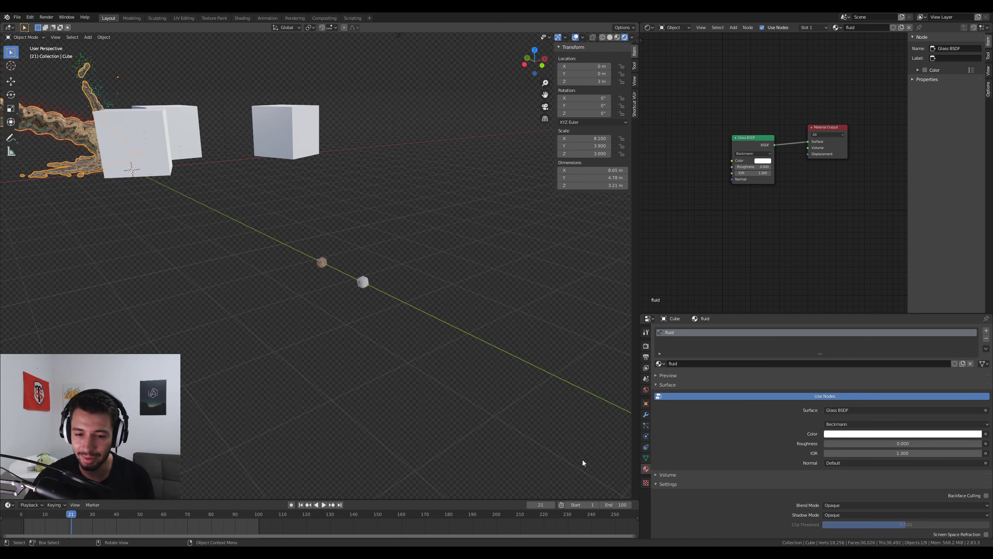
click(646, 429)
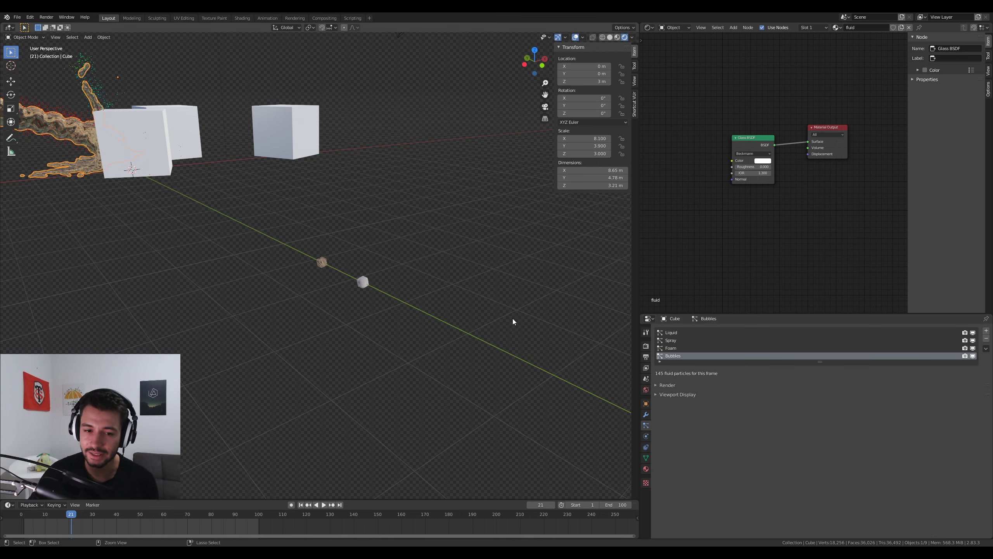
key(ctrl+s)
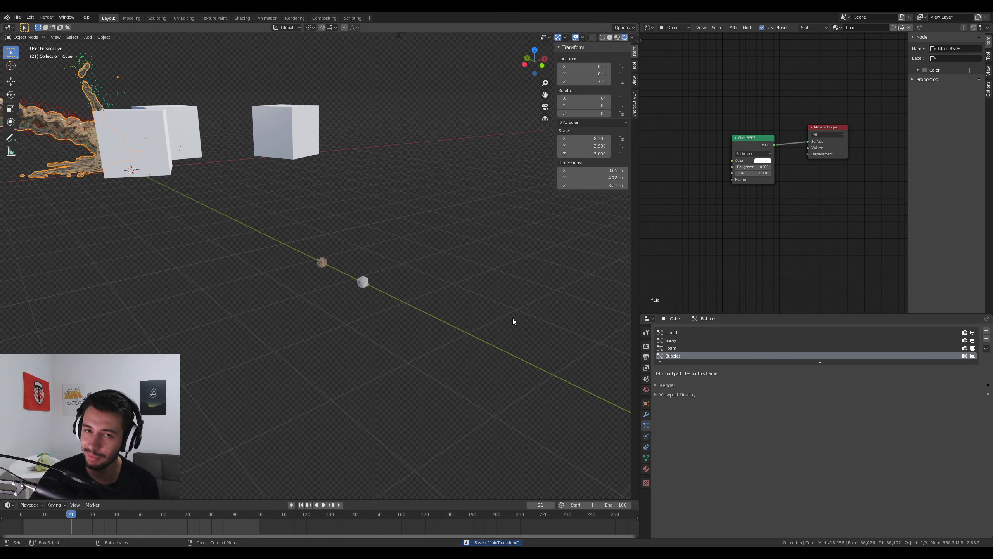
Render the Spray particle system as Object, with the bubble as its instance object
click(669, 343)
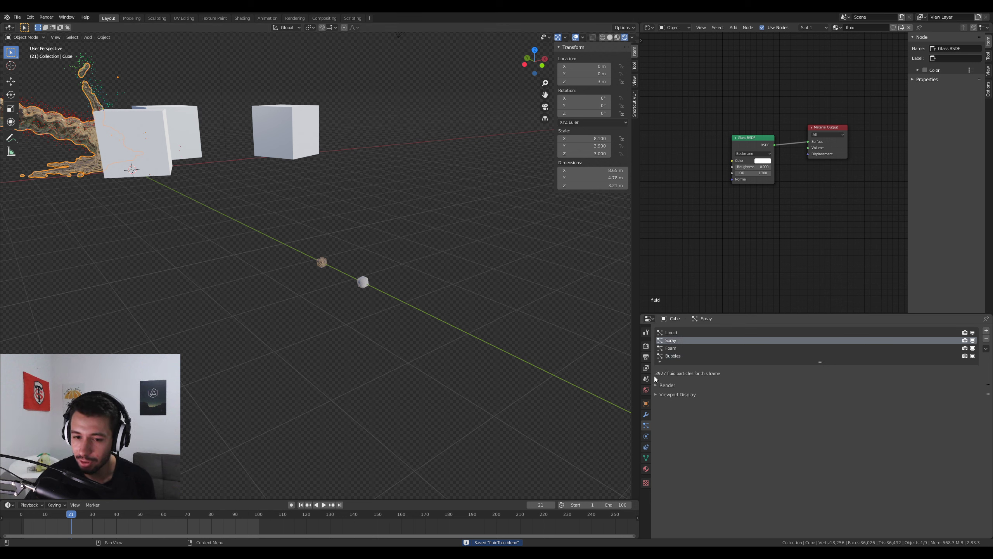
click(671, 347)
click(672, 332)
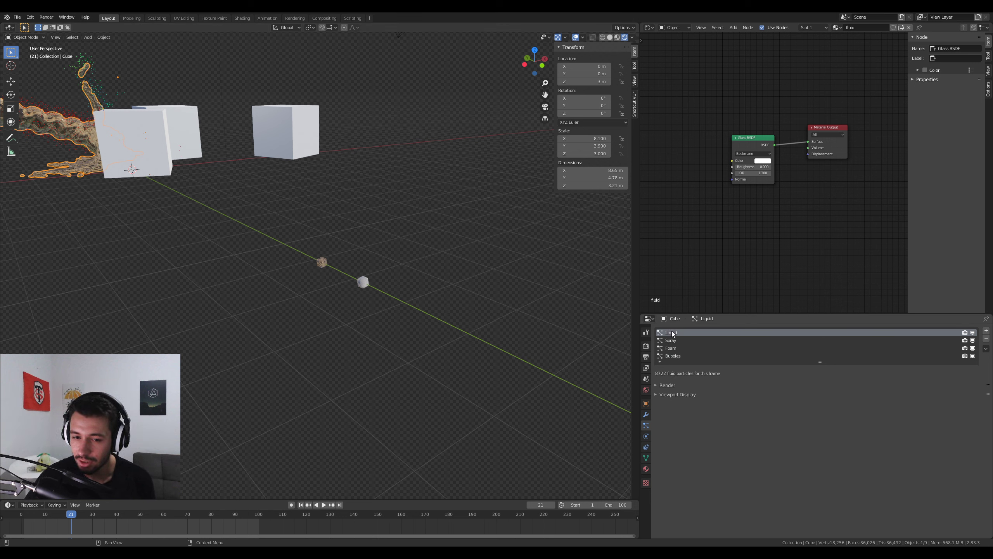
click(659, 385)
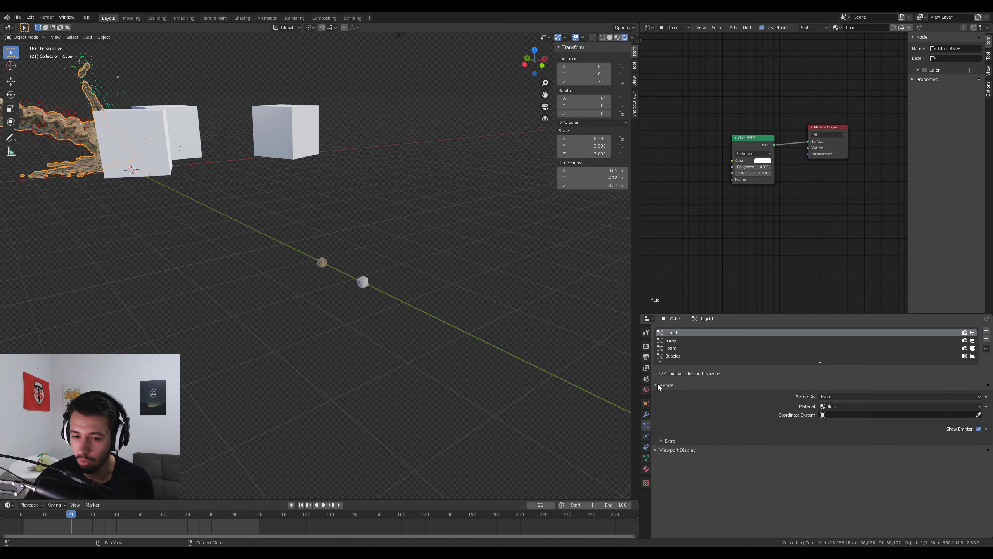
click(670, 341)
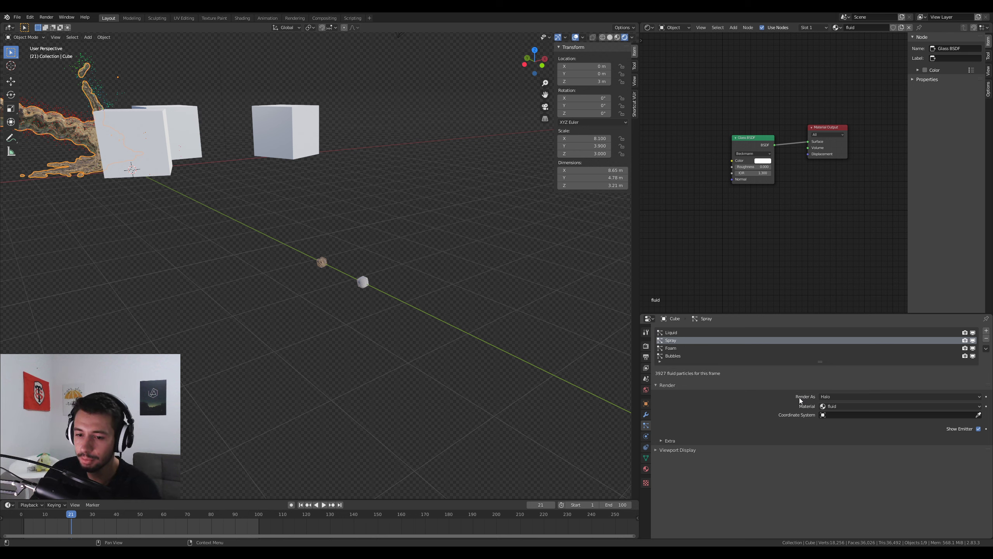
click(834, 397)
click(836, 438)
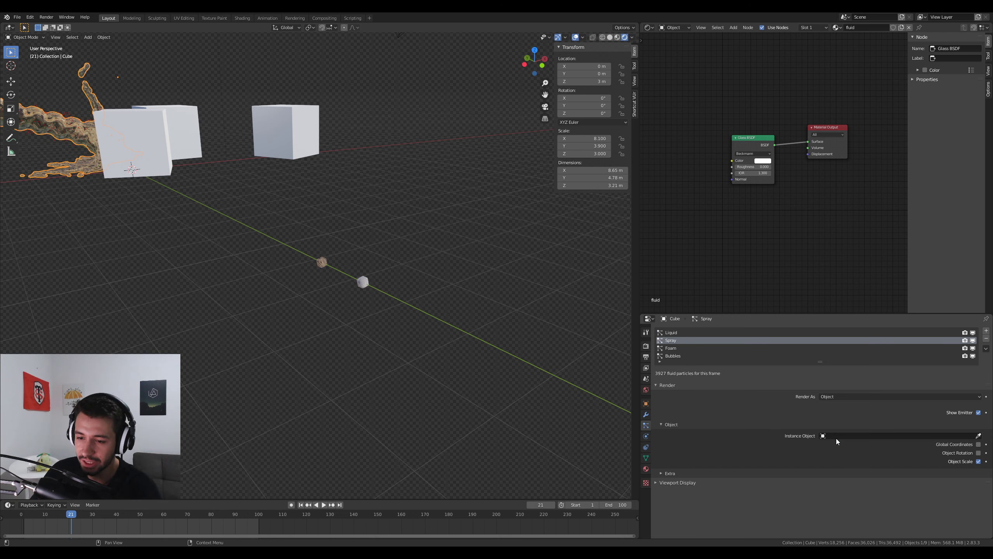
click(874, 436)
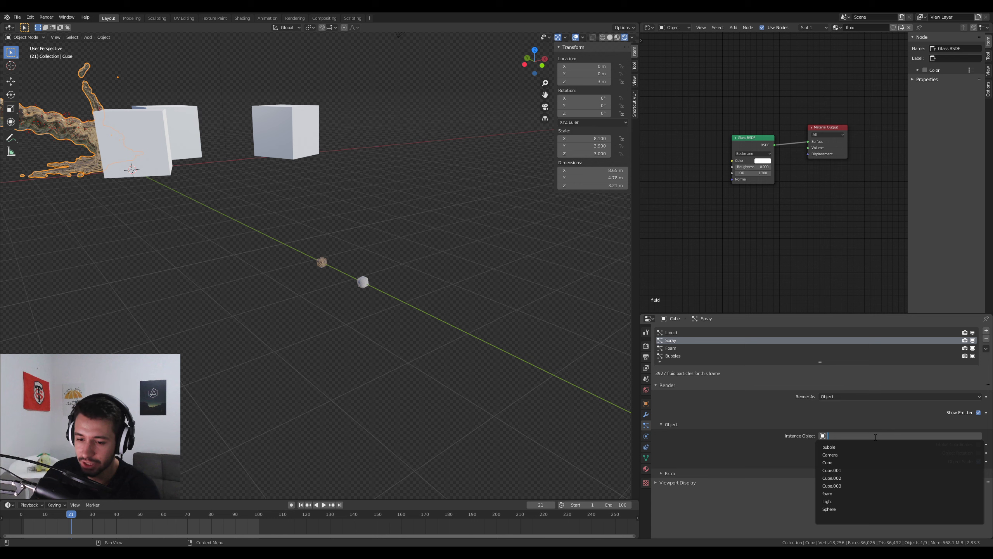
key(Escape)
click(979, 435)
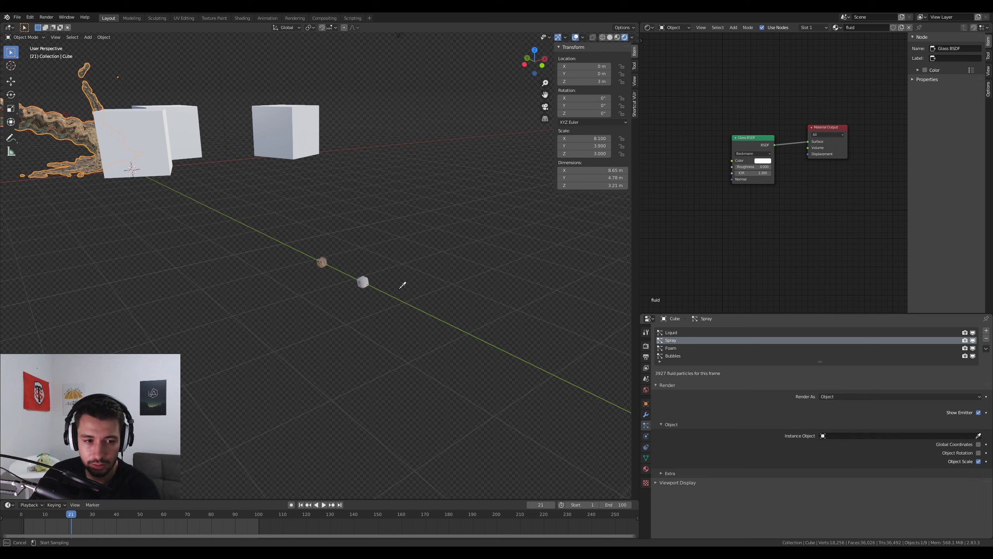
click(325, 261)
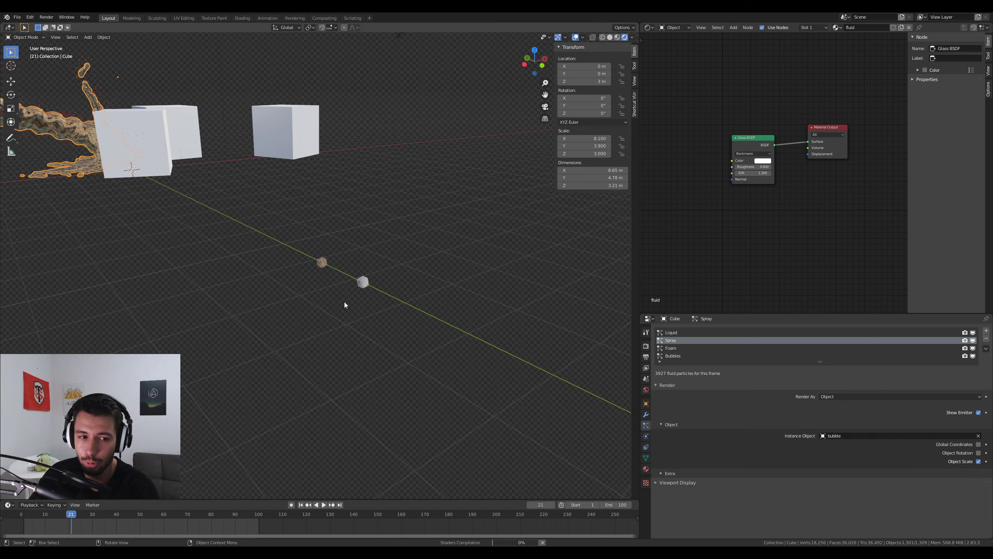
Render the Foam particle system as Object, with the foam ico sphere as its instance object
click(682, 349)
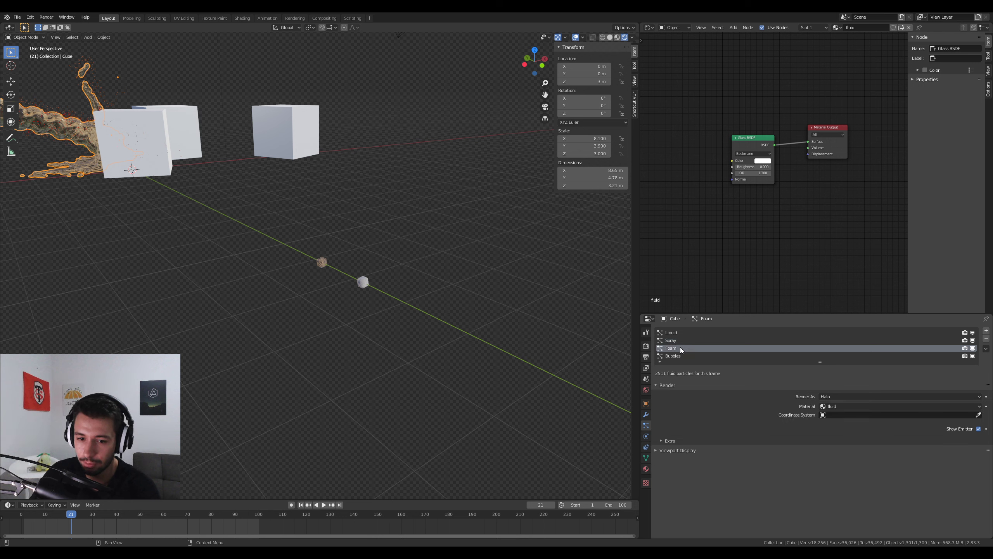
click(891, 396)
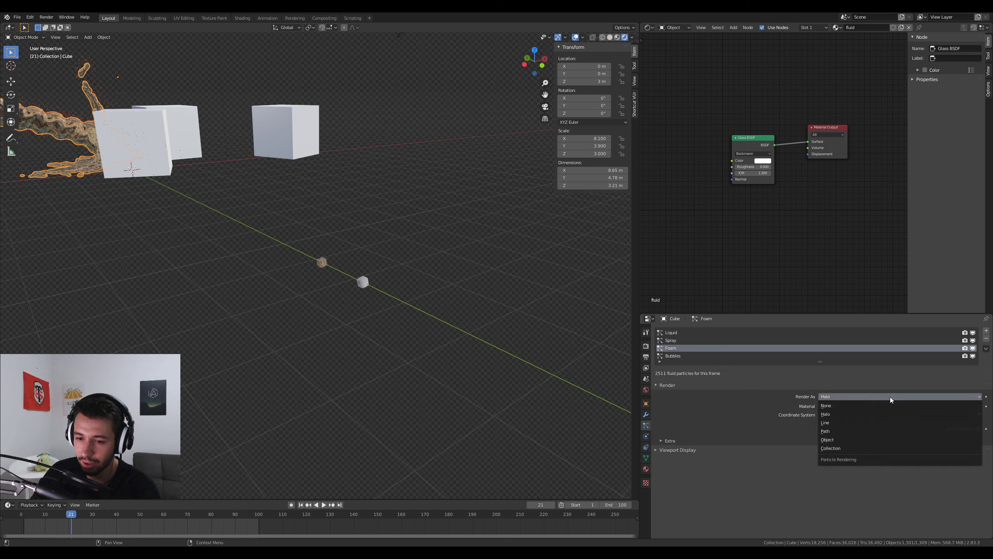
click(841, 437)
click(978, 435)
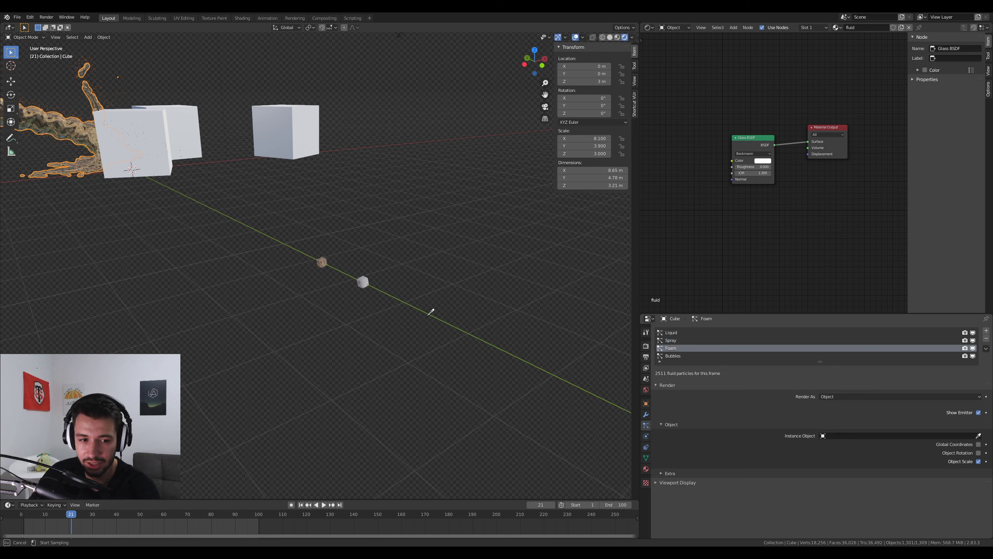
click(363, 282)
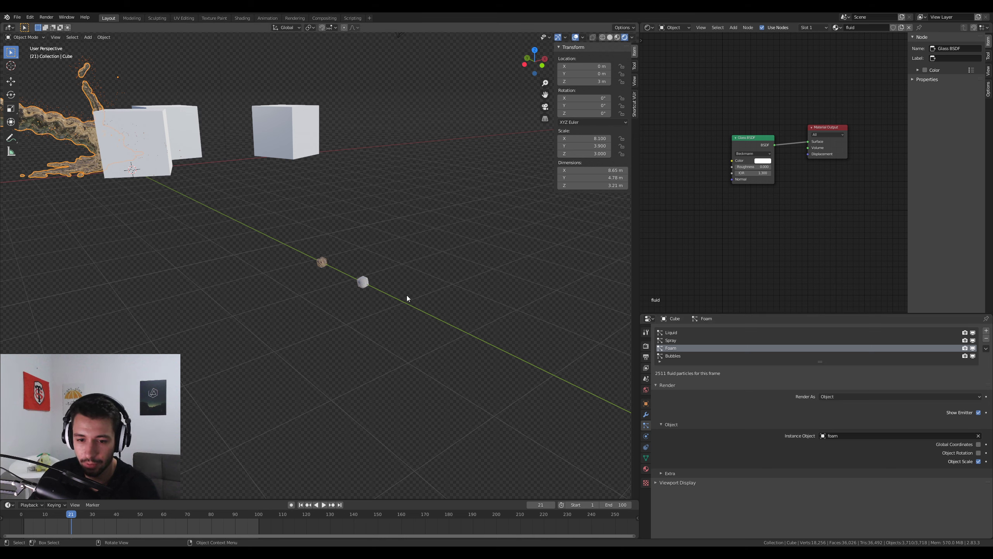
Render the Bubbles particle system as Object, with the bubble as its instance object
click(684, 356)
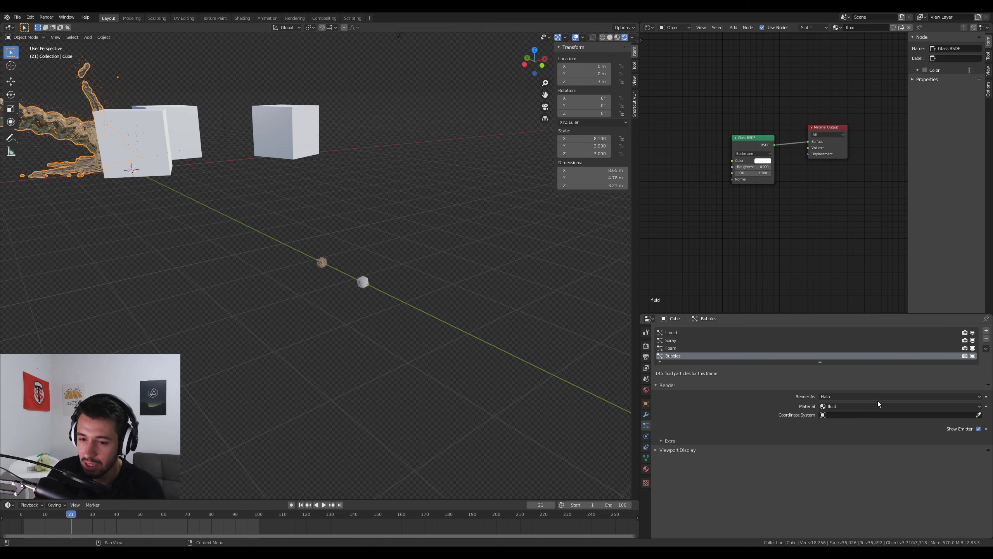
click(865, 397)
click(858, 432)
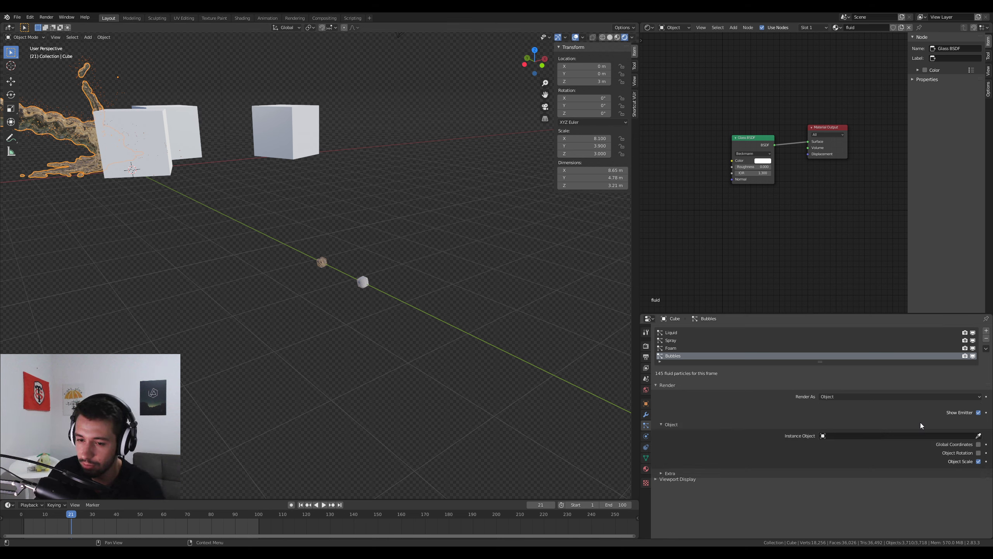
click(978, 435)
click(322, 261)
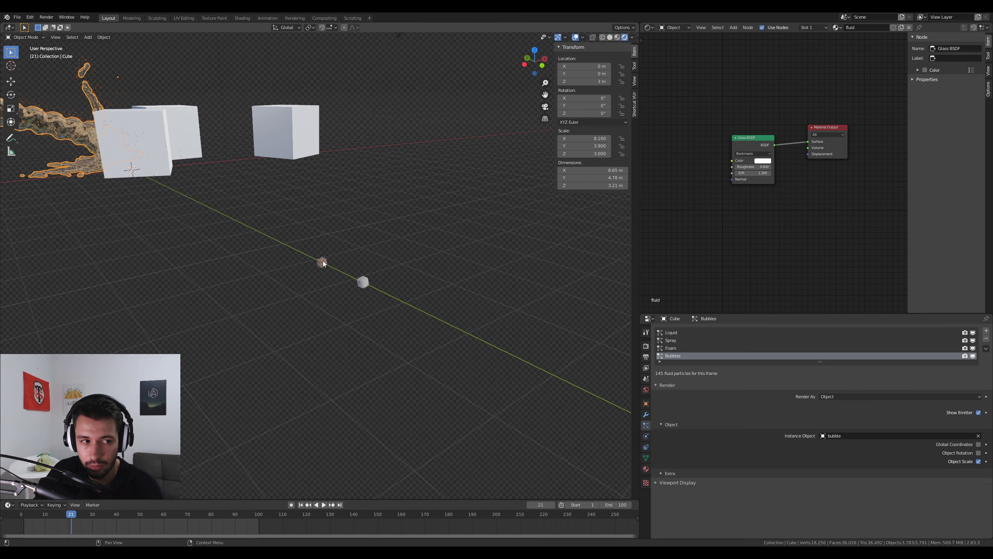
Examine the liquid stream and its instanced spray, foam and bubble particles up close from several angles
middle_drag(268, 270, 218, 272)
scroll(182, 200, up, 3)
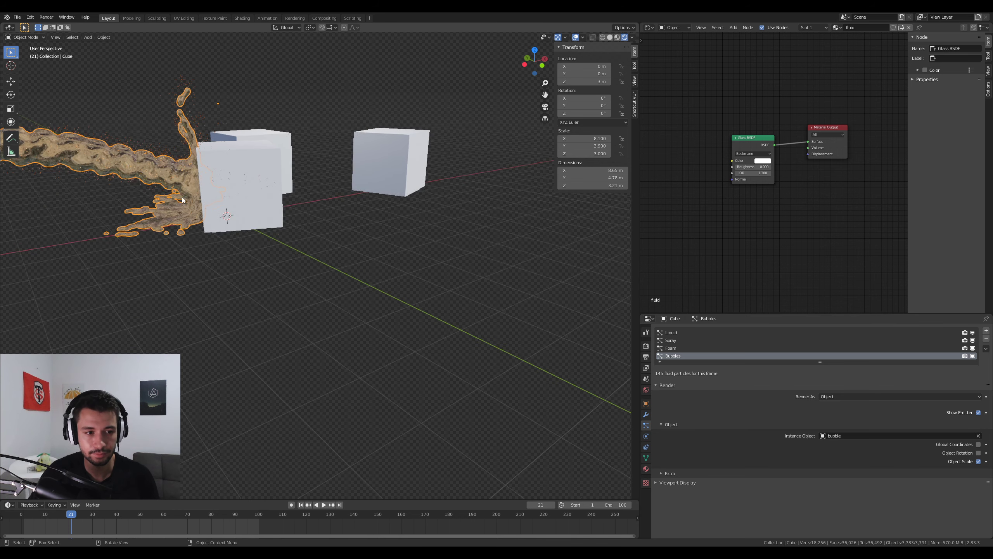
scroll(182, 200, up, 3)
key(alt+a)
key(KP_3)
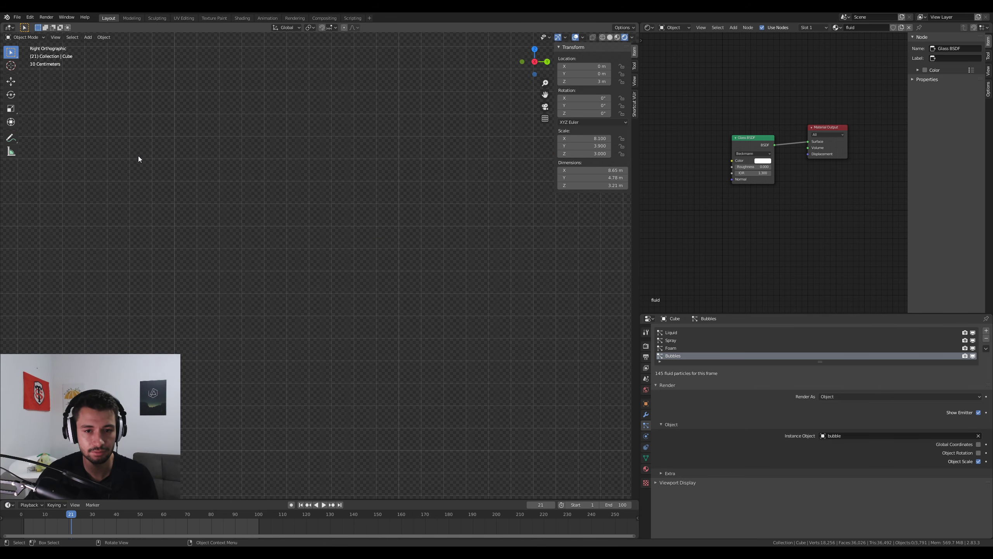
middle_drag(319, 205, 346, 363)
scroll(358, 368, up, 2)
scroll(346, 363, up, 5)
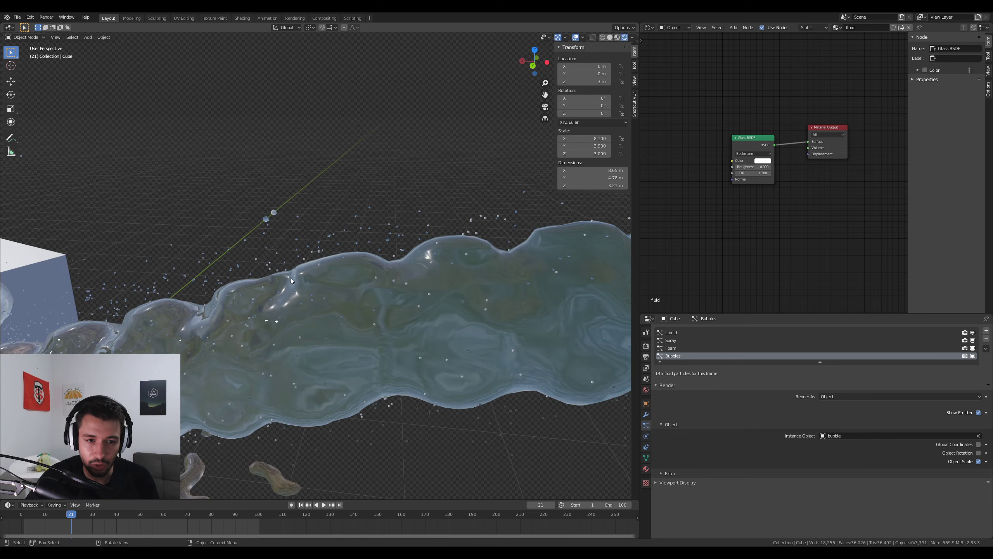
shift+middle_drag(276, 307, 388, 213)
scroll(404, 205, down, 6)
scroll(389, 211, up, 5)
scroll(389, 212, down, 5)
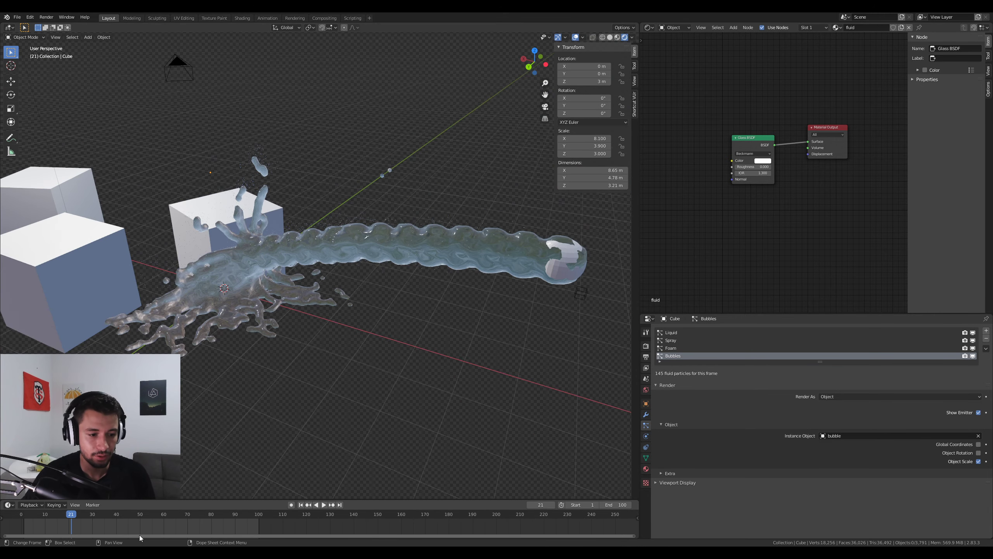
Play the simulation up to frame 54 and examine the splash around the boxes
key(space)
drag(63, 516, 94, 511)
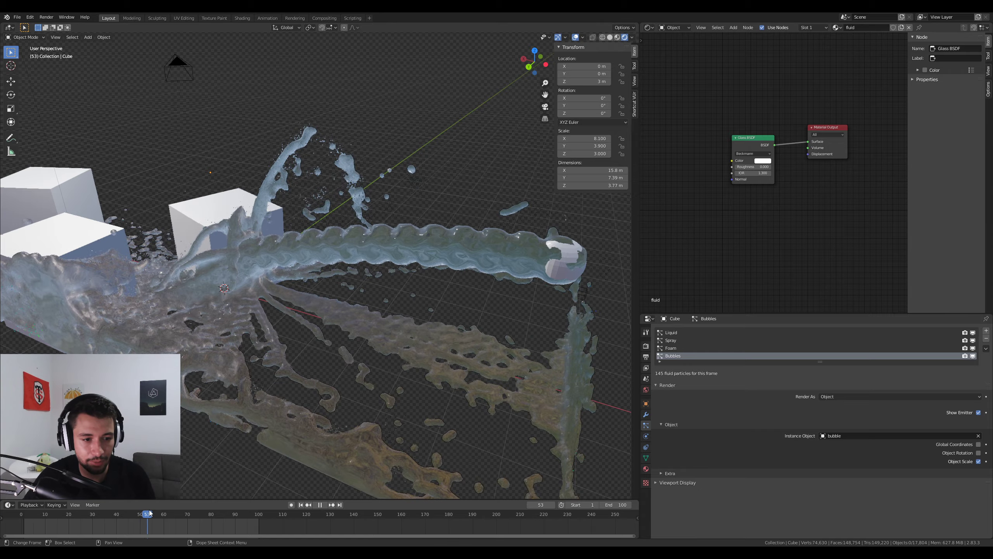
key(space)
middle_drag(342, 322, 539, 287)
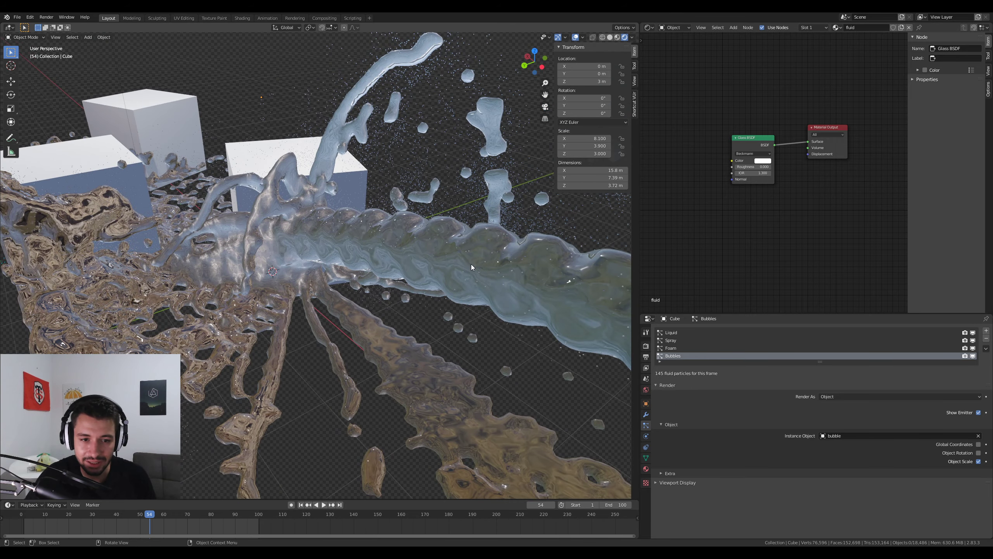
scroll(475, 266, down, 2)
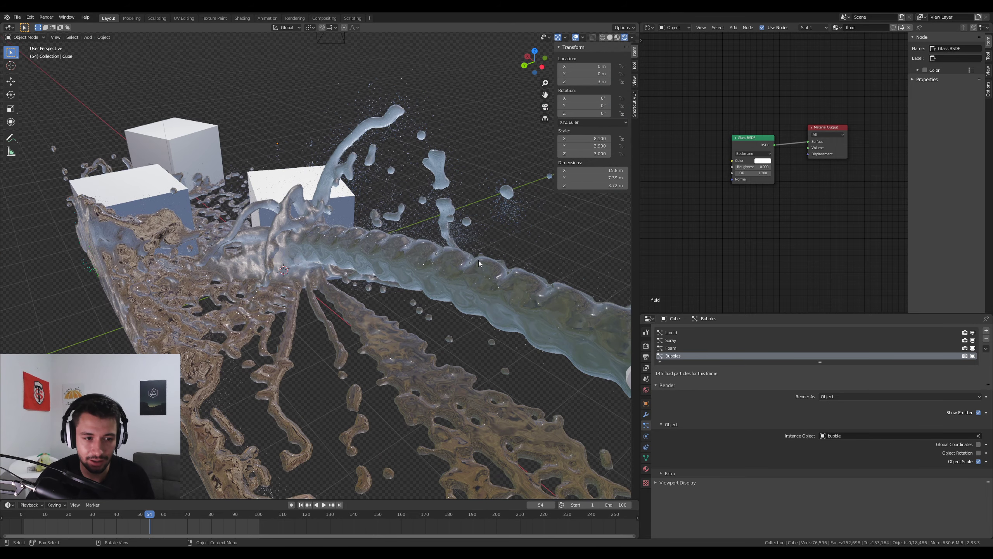
Compare the splash with individual particle systems hidden and shown, and check the camera's framing
click(973, 348)
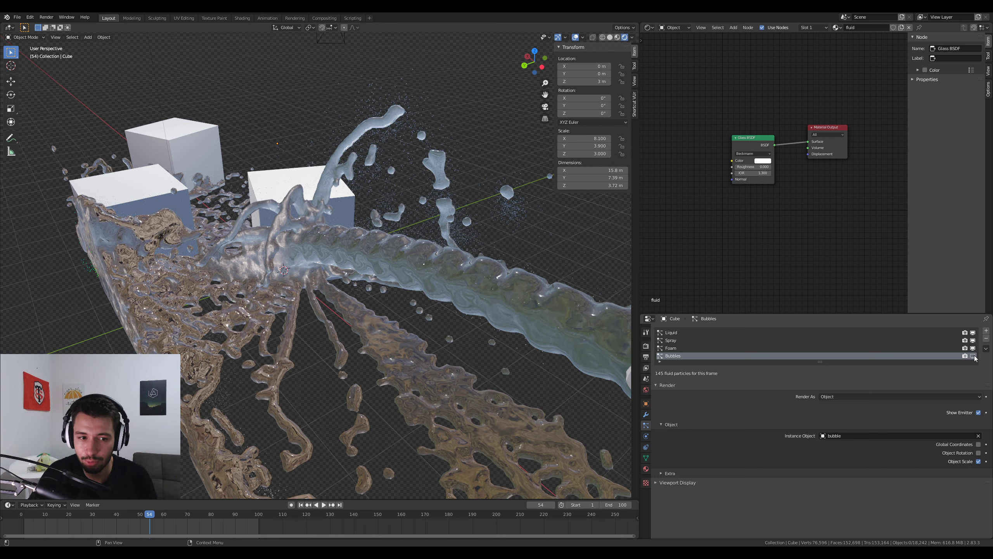
click(973, 333)
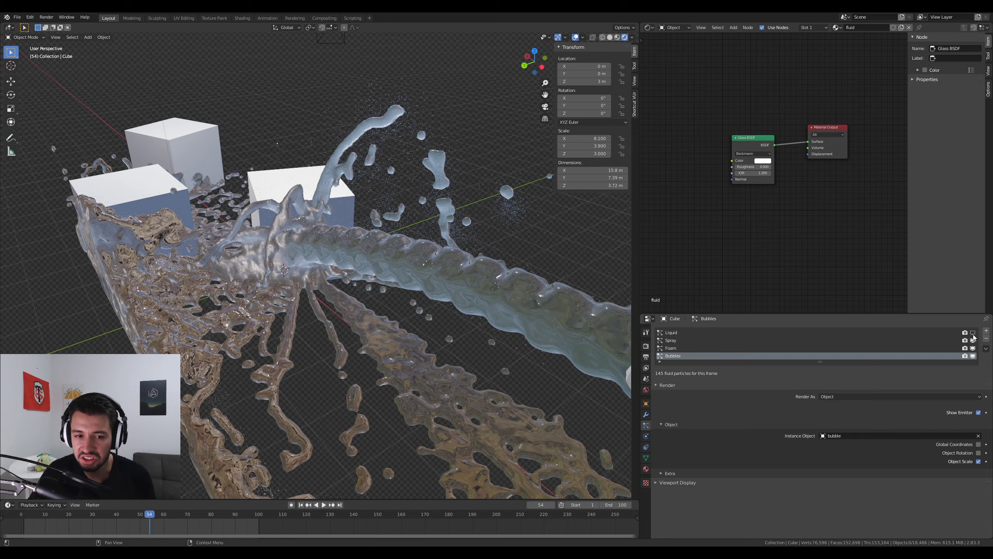
mouse_move(319, 317)
middle_down()
mouse_move(264, 316)
mouse_move(329, 324)
mouse_move(300, 332)
mouse_move(315, 319)
middle_up()
key(KP_0)
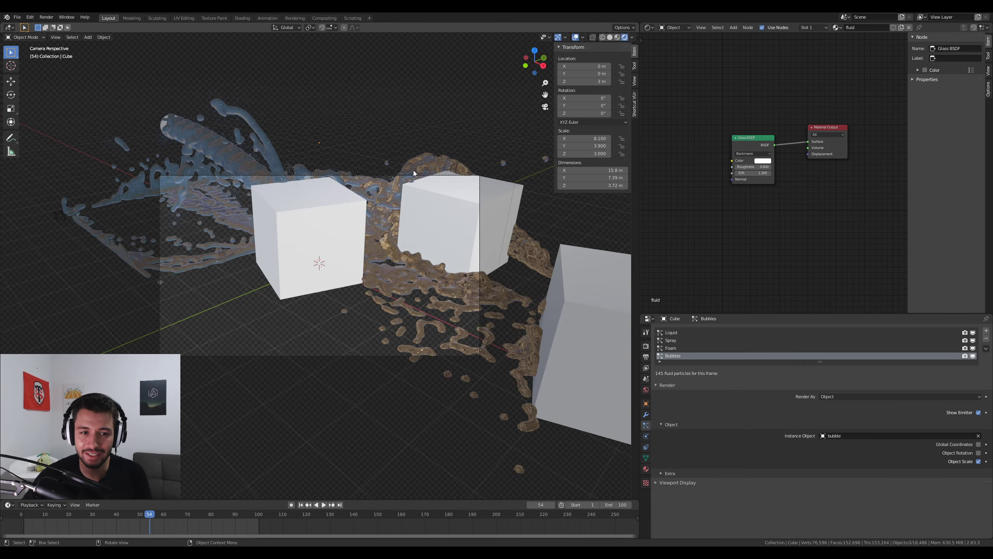
key(KP_0)
Set the scene's render engine to Cycles
click(646, 345)
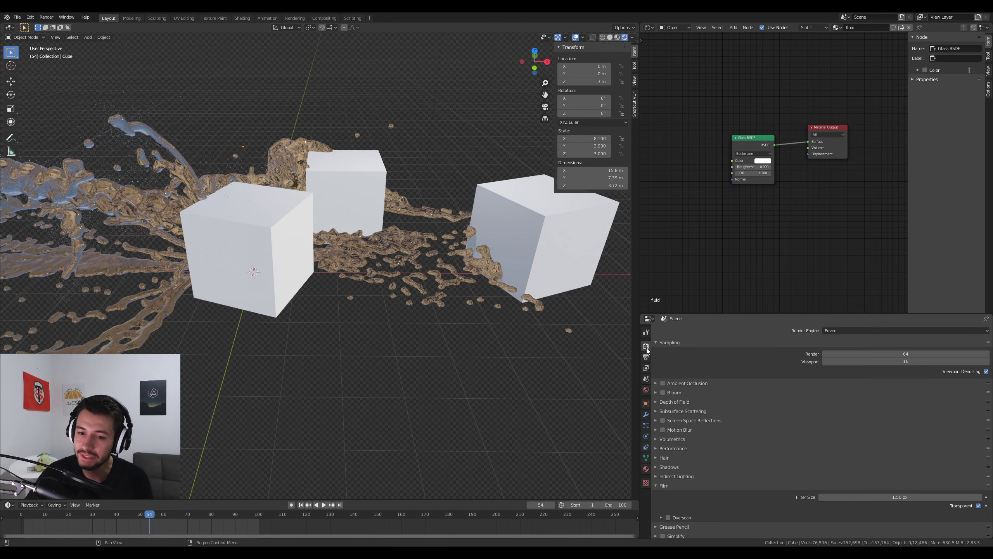
click(852, 331)
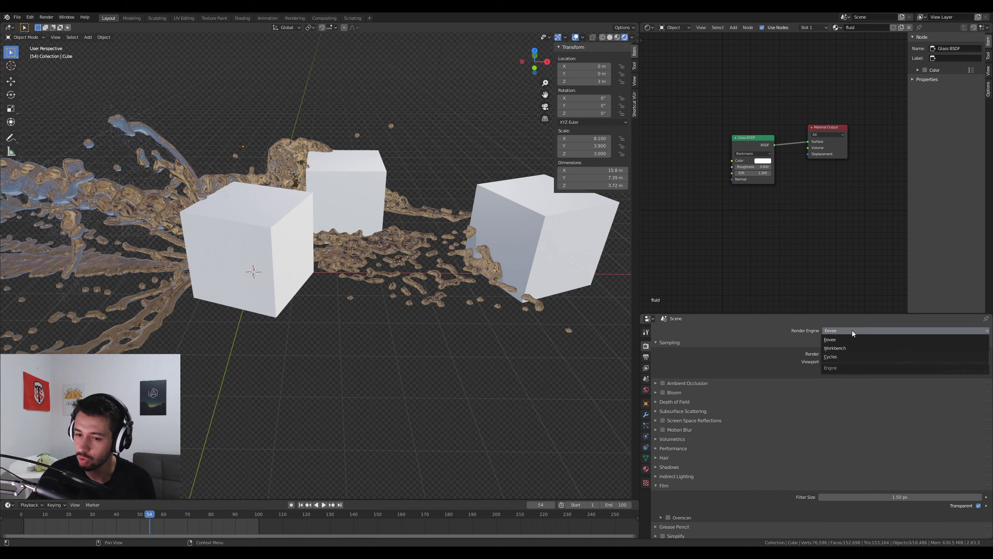
click(845, 355)
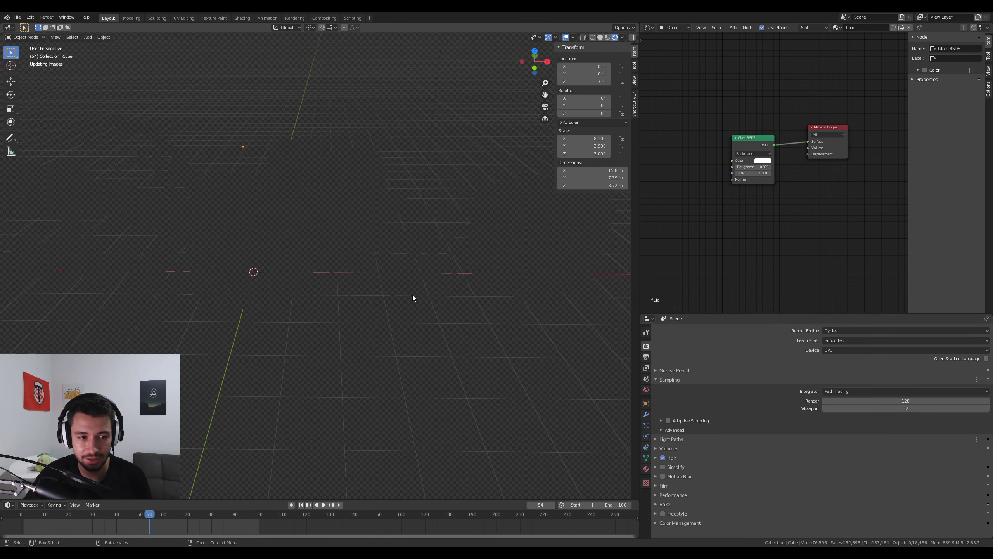
Display the scene in solid shading and view it through the camera
click(600, 38)
scroll(426, 265, down, 3)
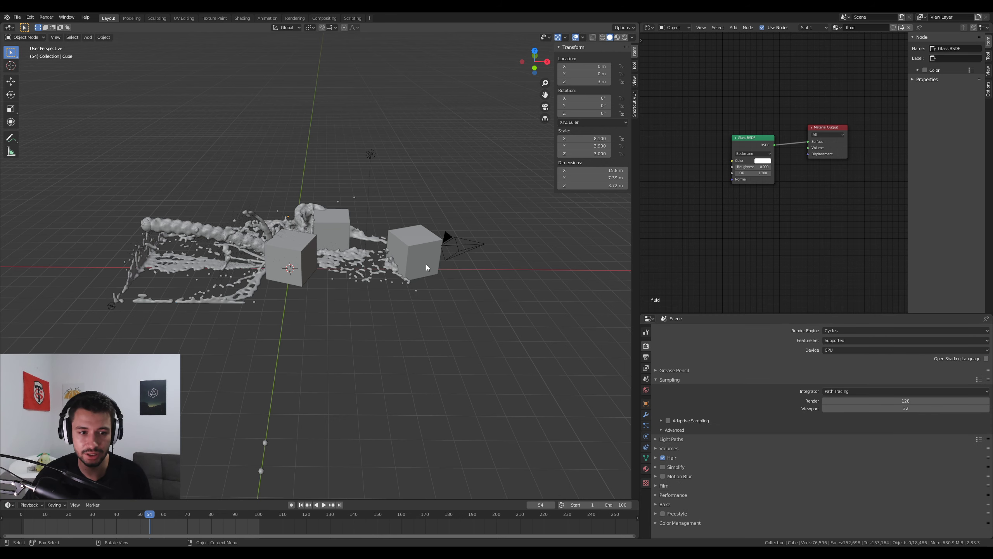
key(KP_0)
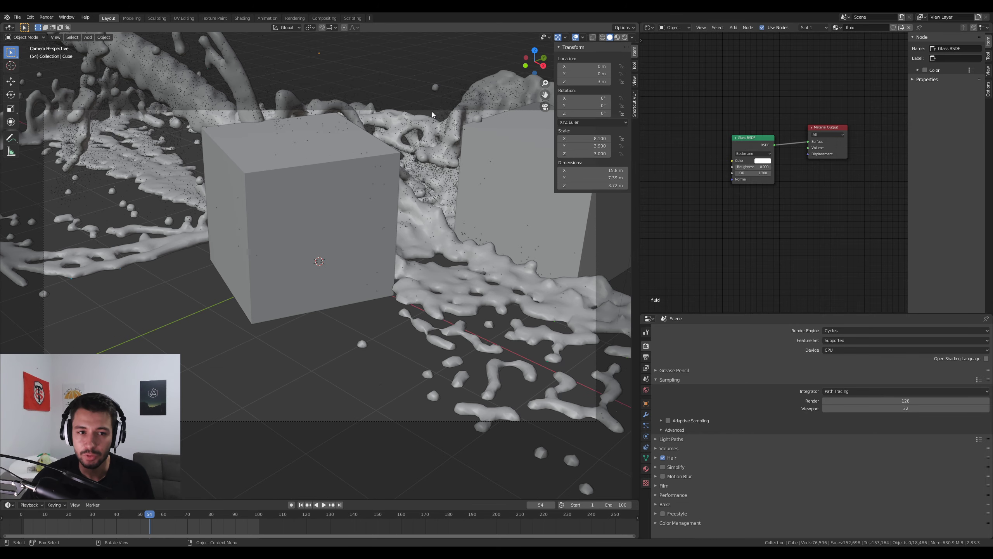
Lock the camera to the view, reframe it from above on the stream and boxes, and unlock it
click(430, 111)
click(634, 80)
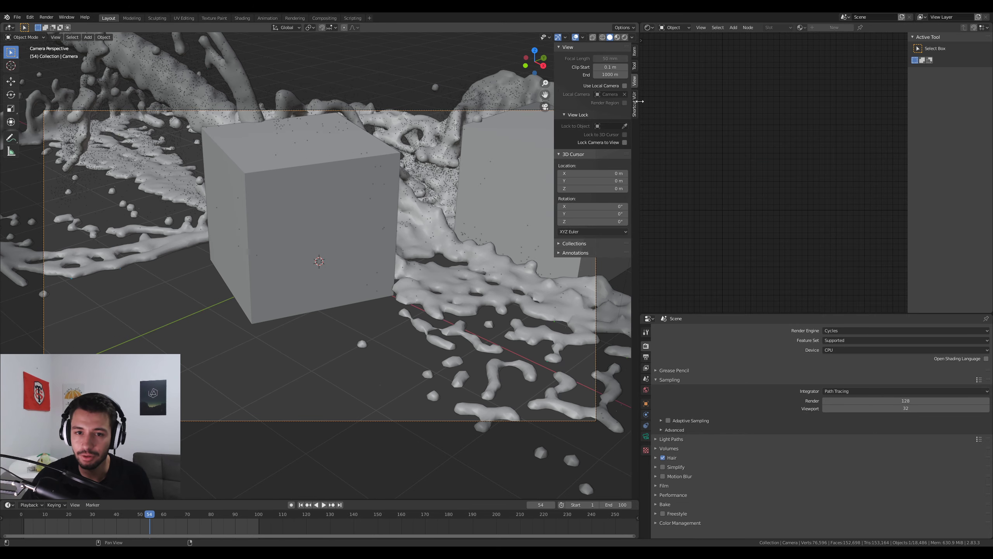
click(624, 142)
middle_drag(435, 208, 484, 220)
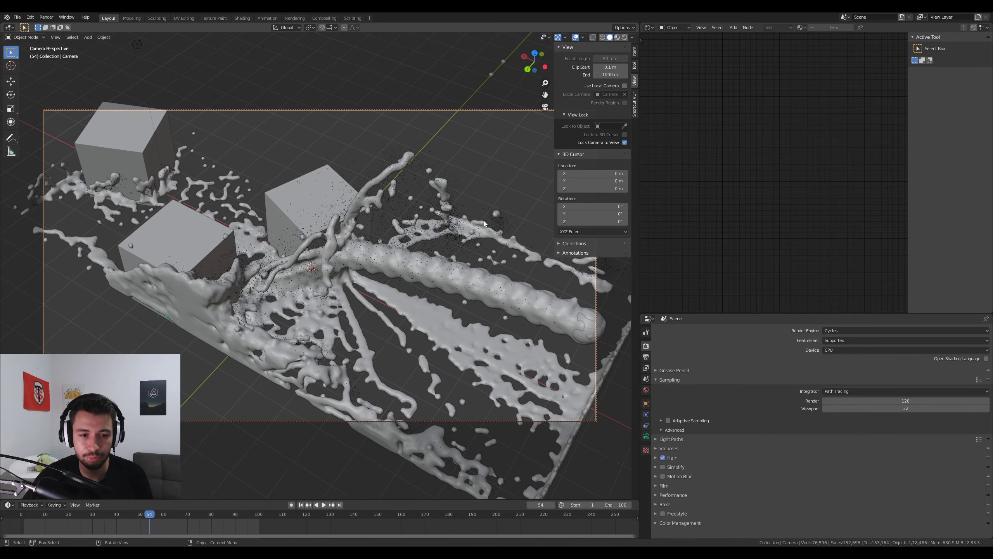
scroll(463, 261, up, 5)
middle_drag(459, 255, 354, 383)
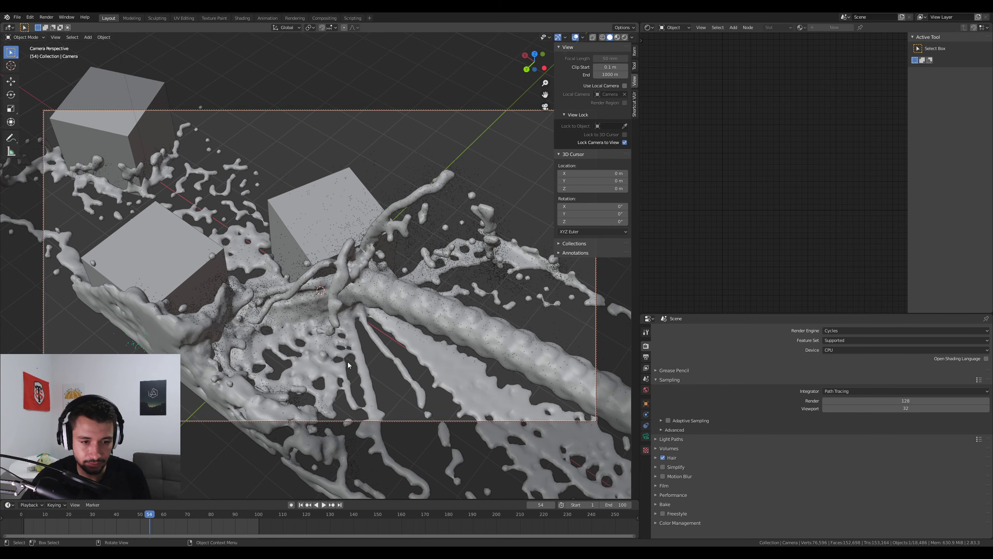
click(624, 142)
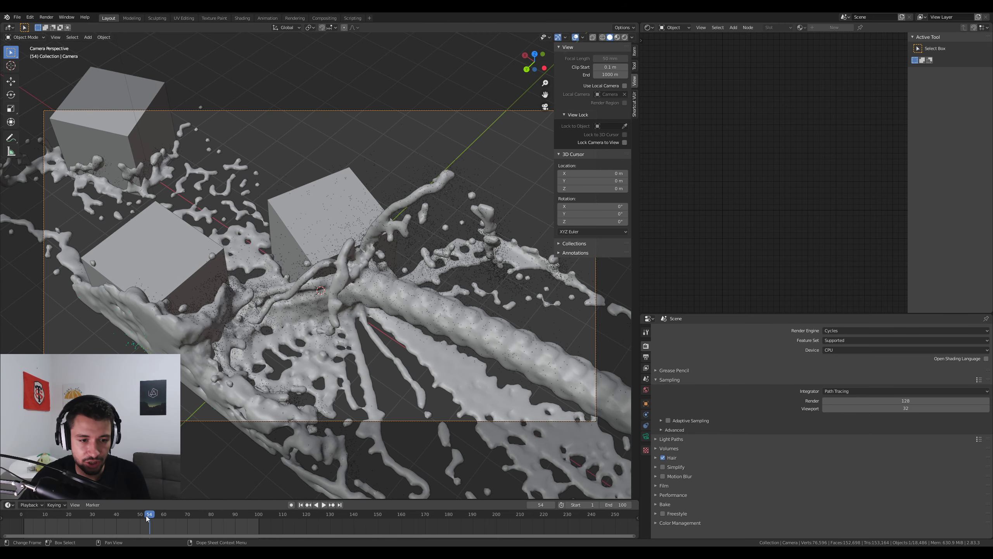
Preview the simulation through the camera and set the current frame to 50
drag(153, 520, 80, 519)
key(space)
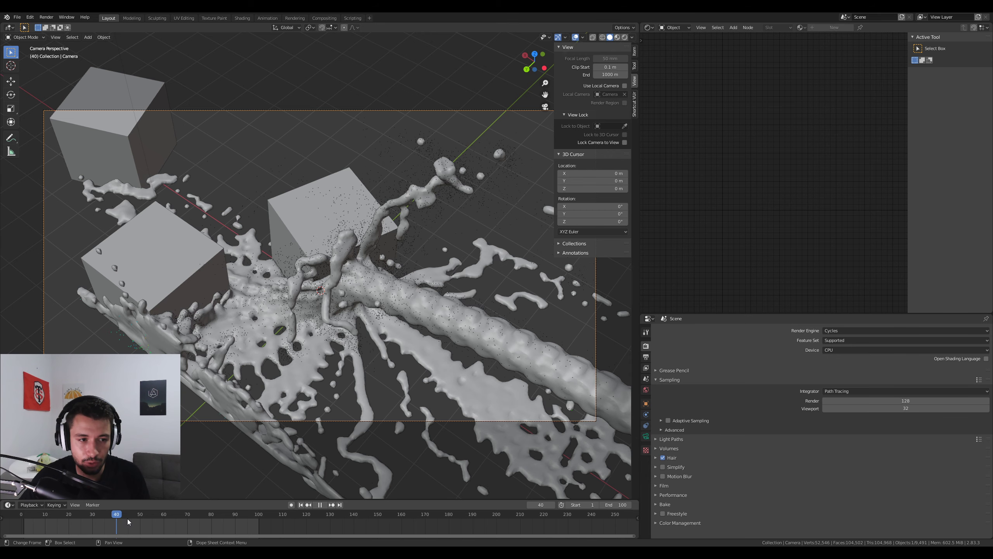
key(space)
click(141, 526)
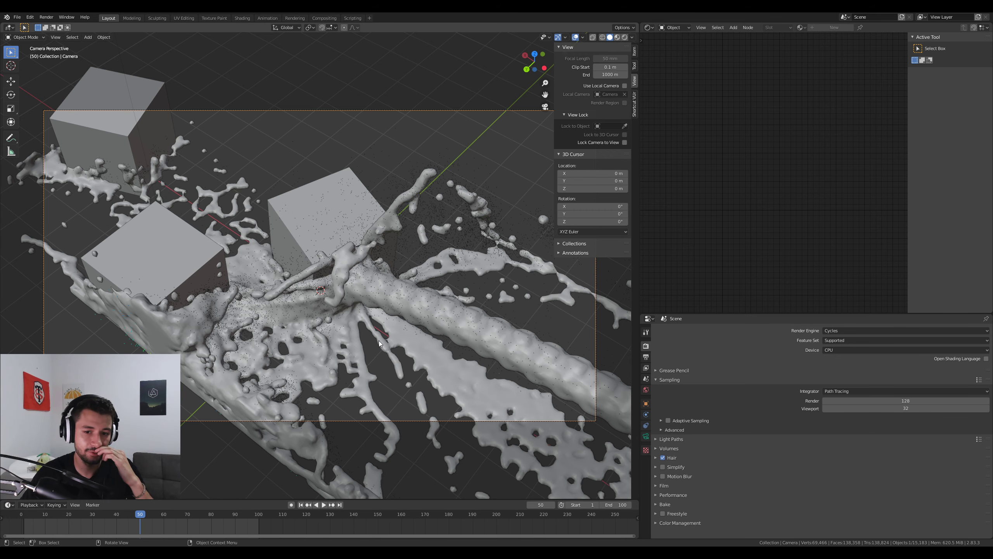
Show the viewport in rendered shading and set the Cycles device to GPU Compute
click(625, 37)
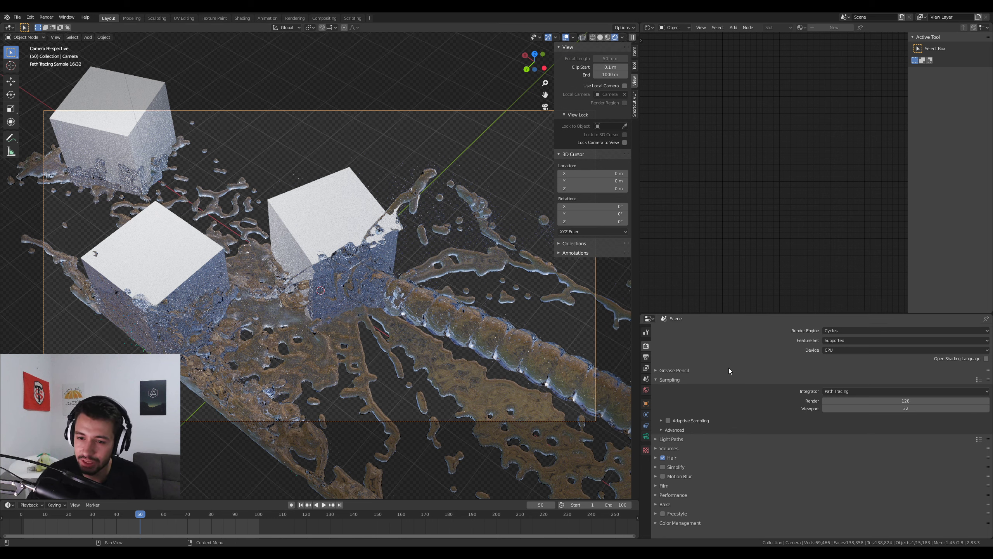
click(835, 350)
click(840, 367)
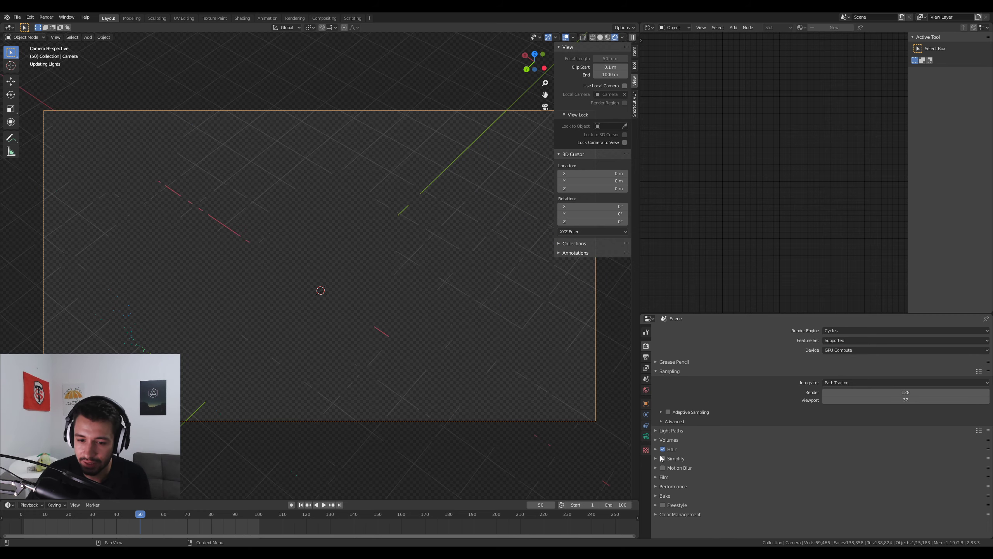
Enable Transparent Glass in the Film settings and return the viewport to solid shading
click(660, 478)
scroll(773, 514, down, 3)
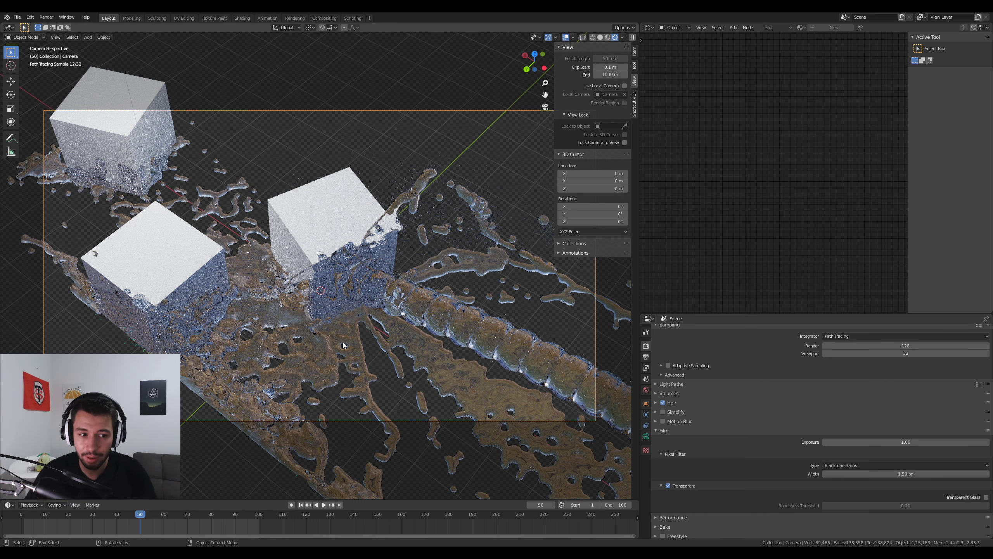
click(986, 497)
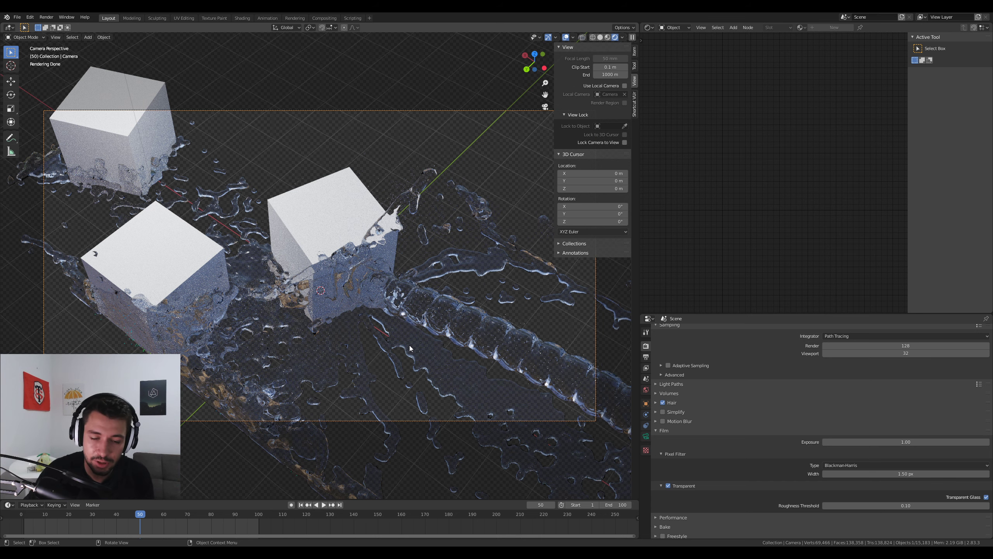
key(z)
click(459, 350)
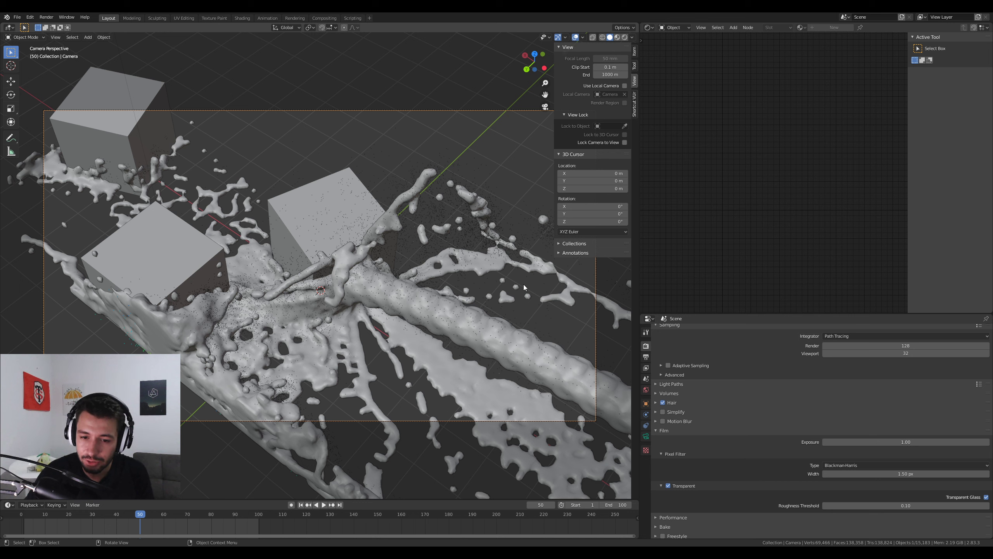
Enable the Vector data pass for the view layer and save the file
click(645, 368)
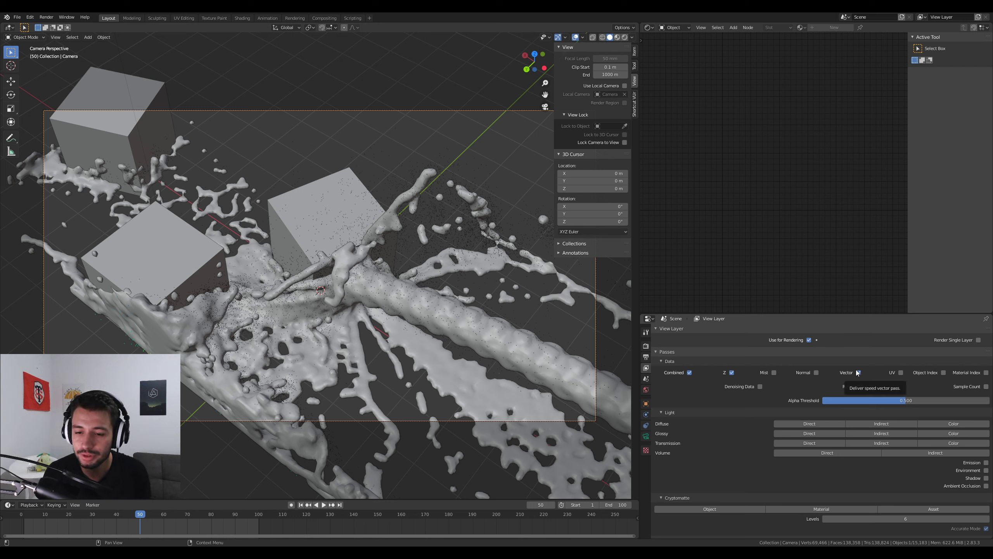
key(ctrl+s)
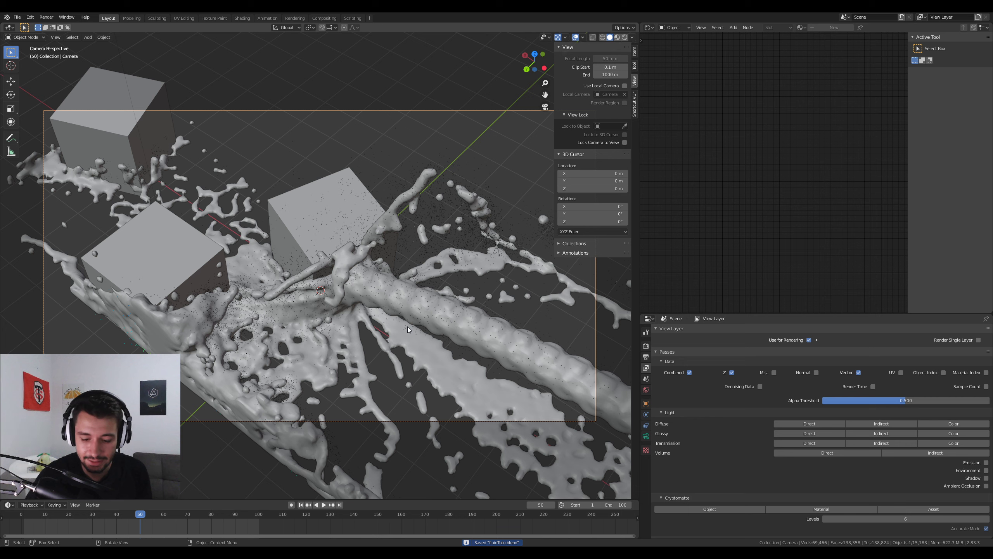
Render frame 50 through the camera and return to the main window
key(F12)
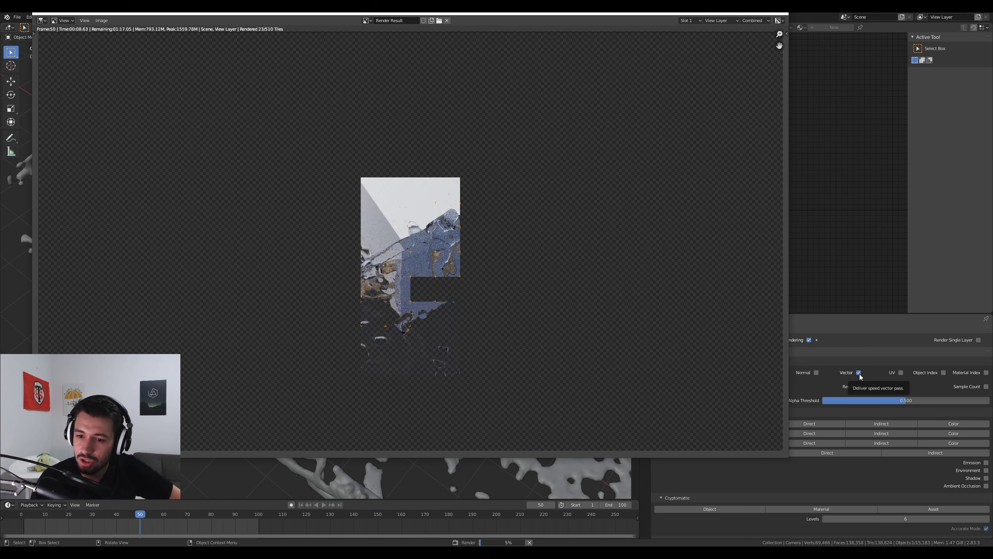
click(763, 473)
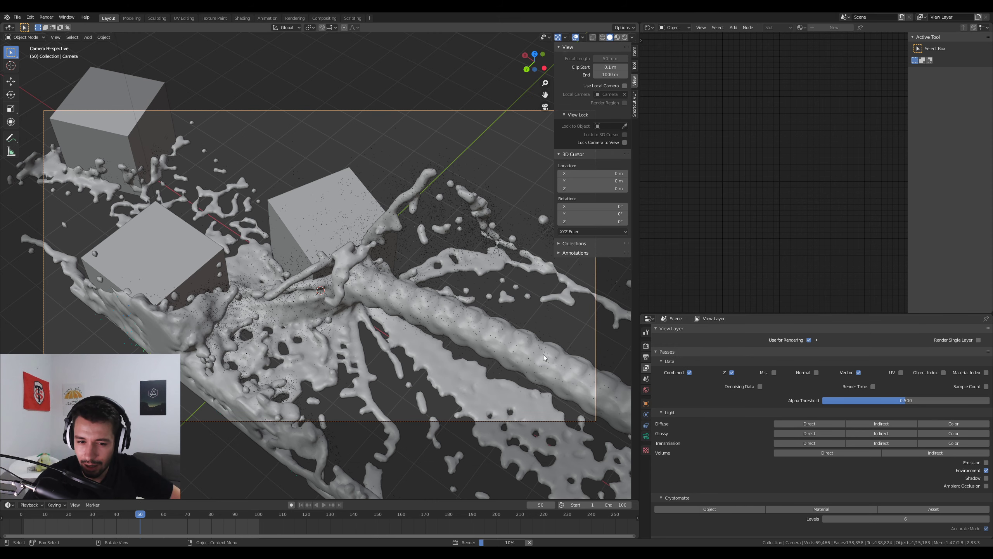
Review the particle and mesh settings of the fluid domain Cube and inspect the finished render
click(615, 403)
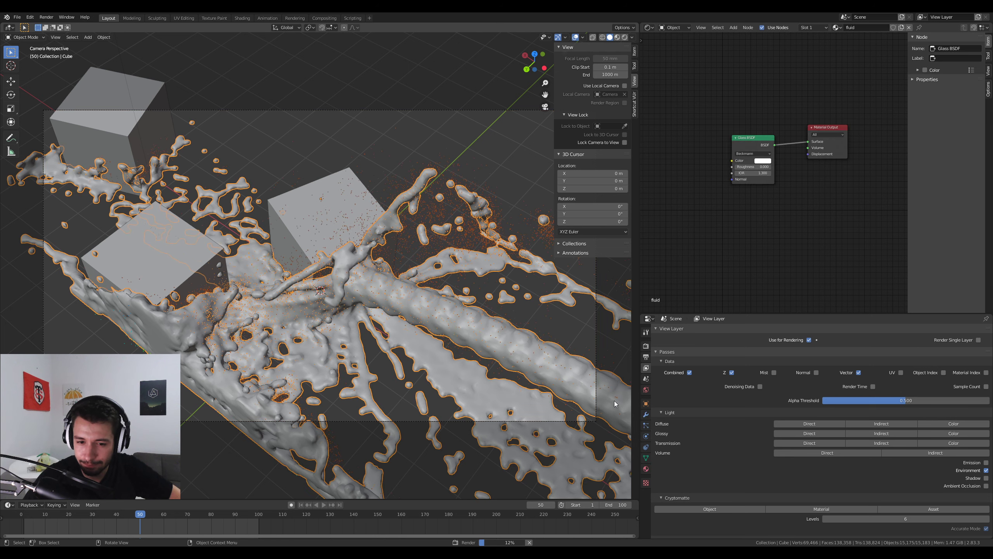
click(646, 436)
scroll(753, 482, down, 10)
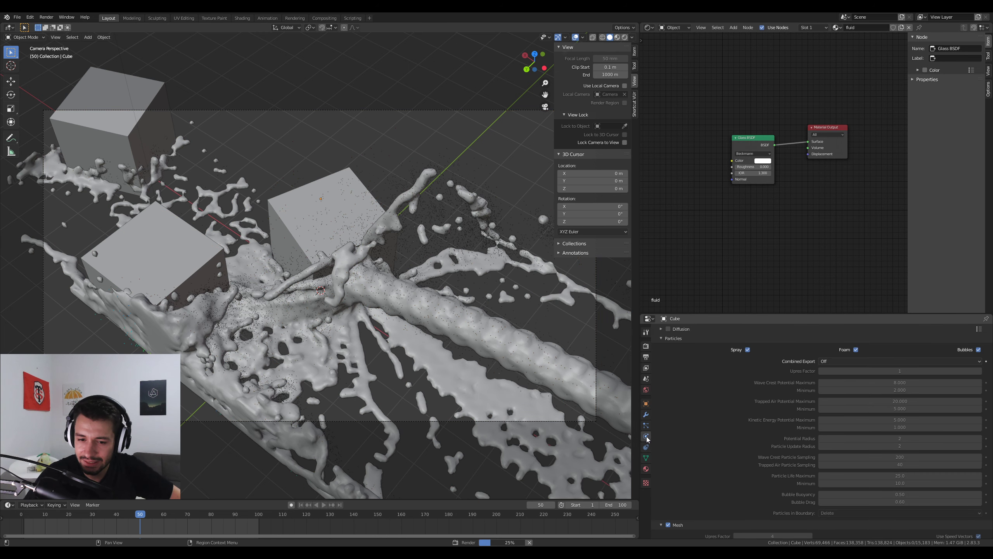
scroll(753, 483, down, 5)
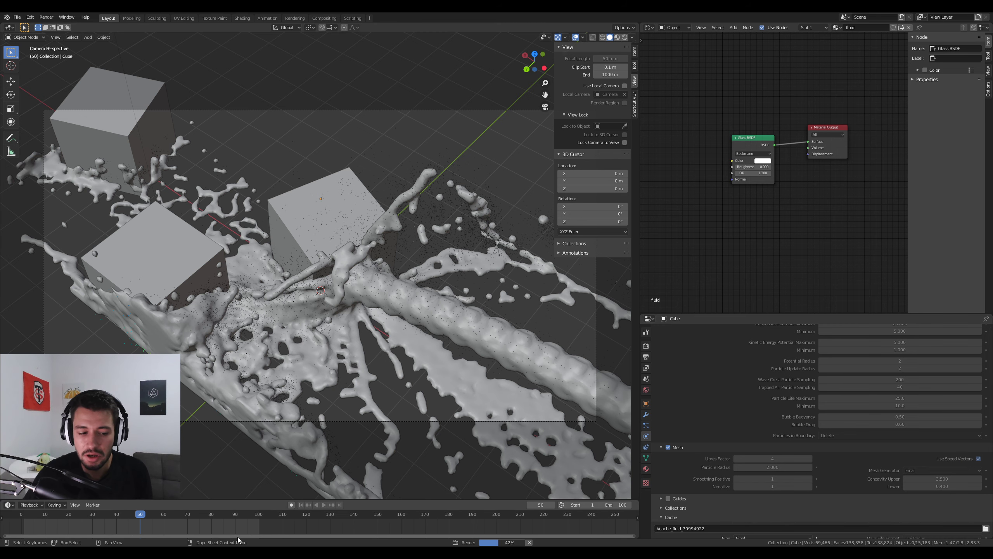
click(301, 517)
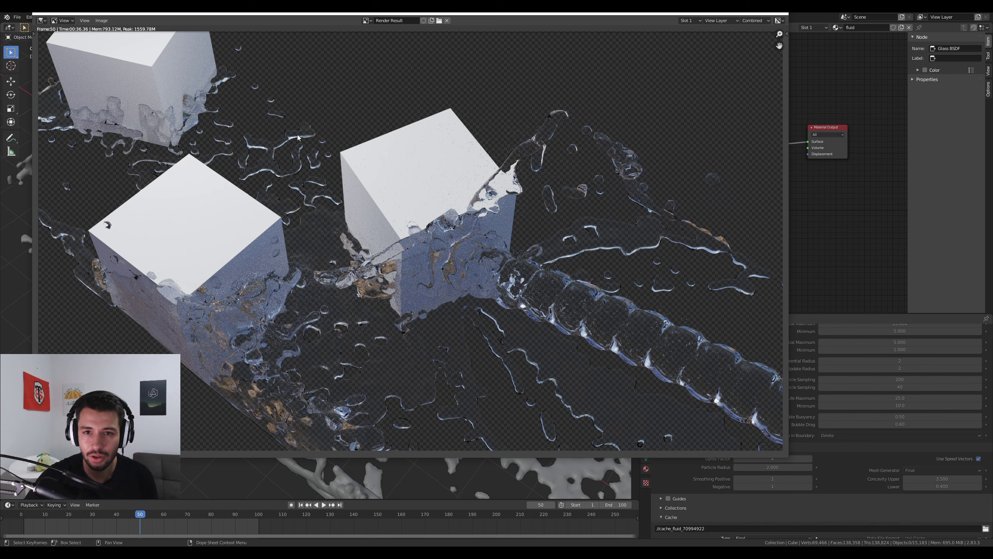
click(745, 14)
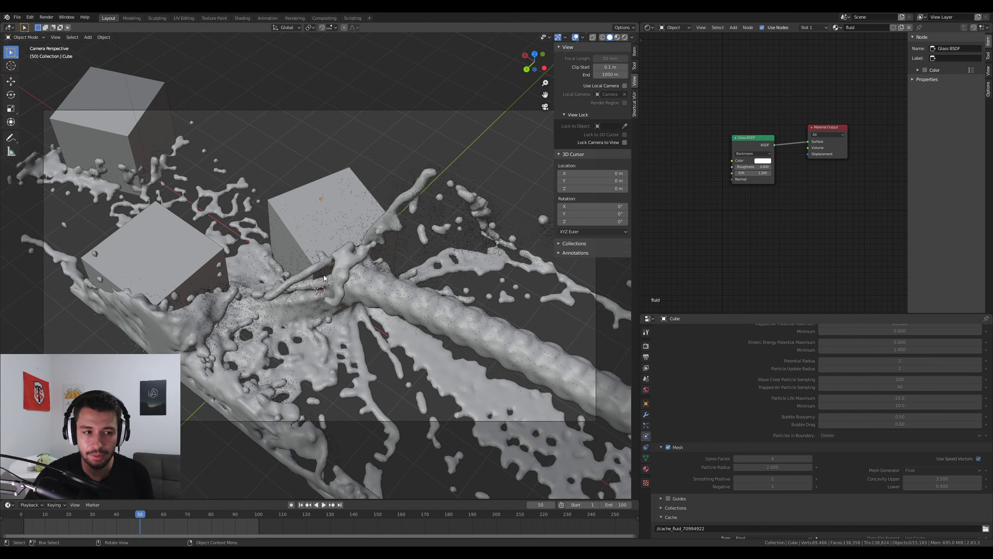
Switch the 3D viewport area to the Compositor, enable Use Nodes and bring the Render Layers and Composite nodes into view
click(10, 28)
click(46, 88)
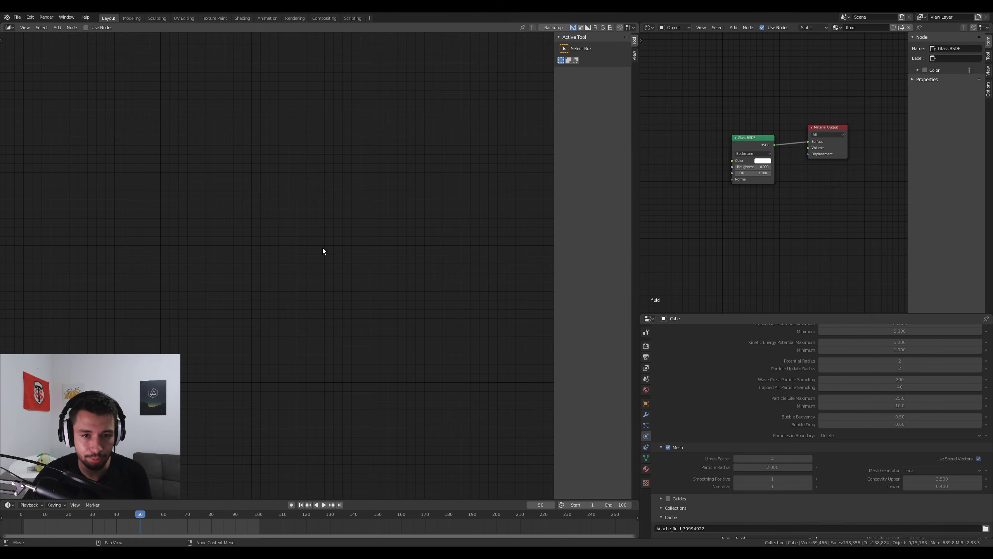
click(86, 28)
scroll(301, 283, up, 3)
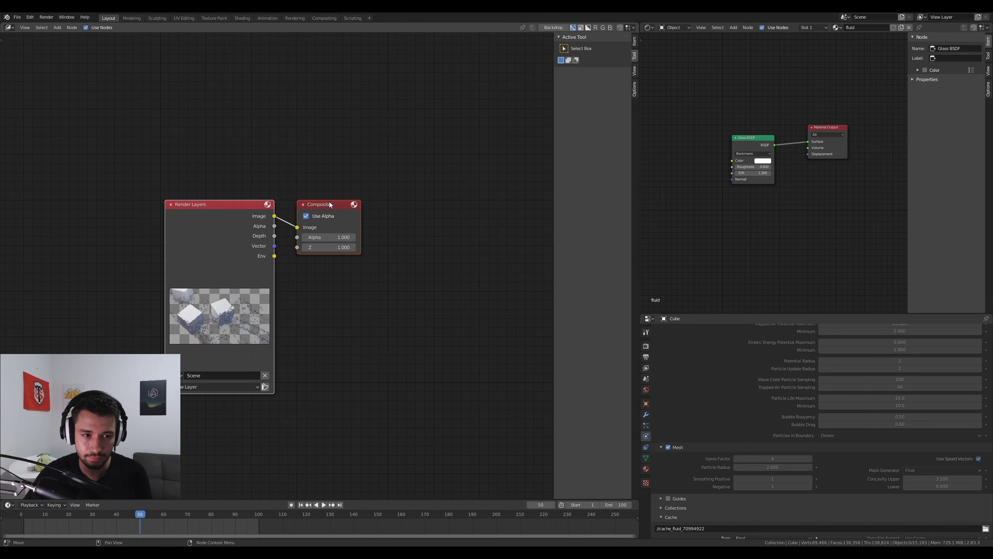
drag(330, 204, 279, 170)
Turn the shader area into an Image Editor showing the Render Result, and widen it for a larger preview
click(649, 27)
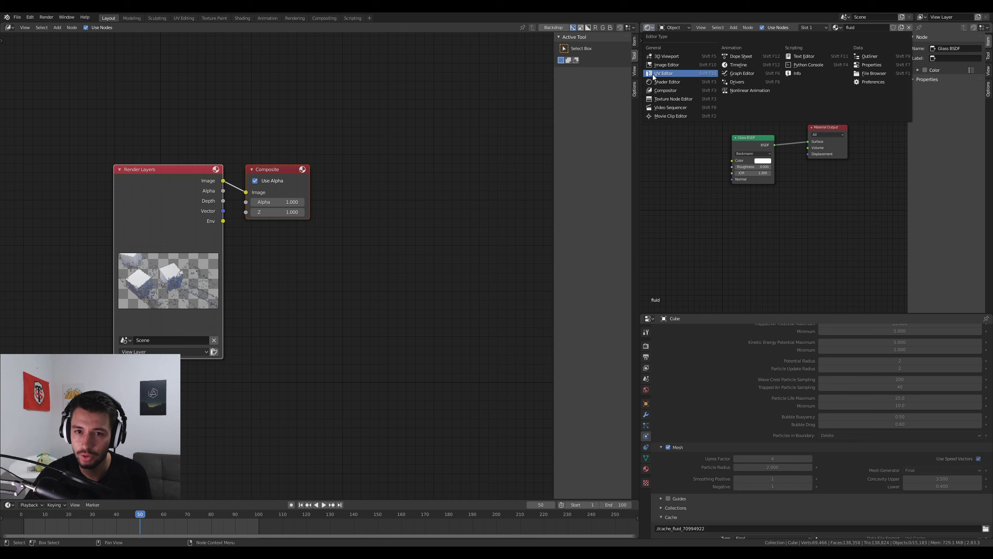
click(667, 65)
click(784, 27)
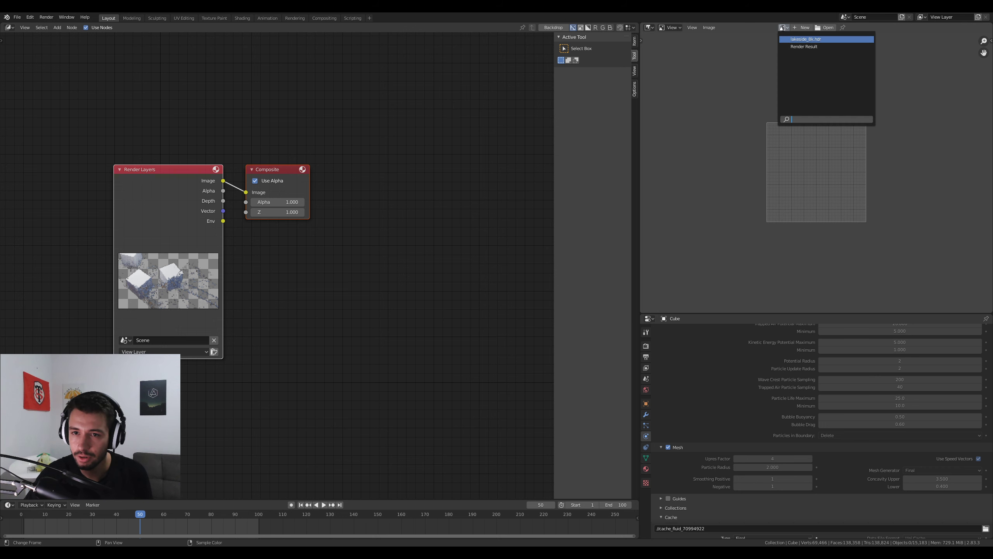
click(804, 47)
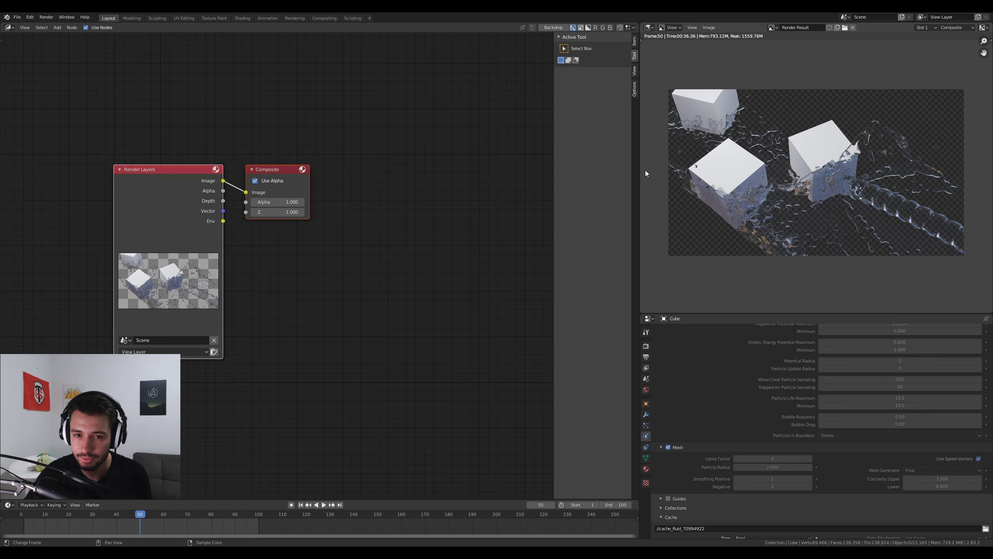
drag(639, 173, 516, 173)
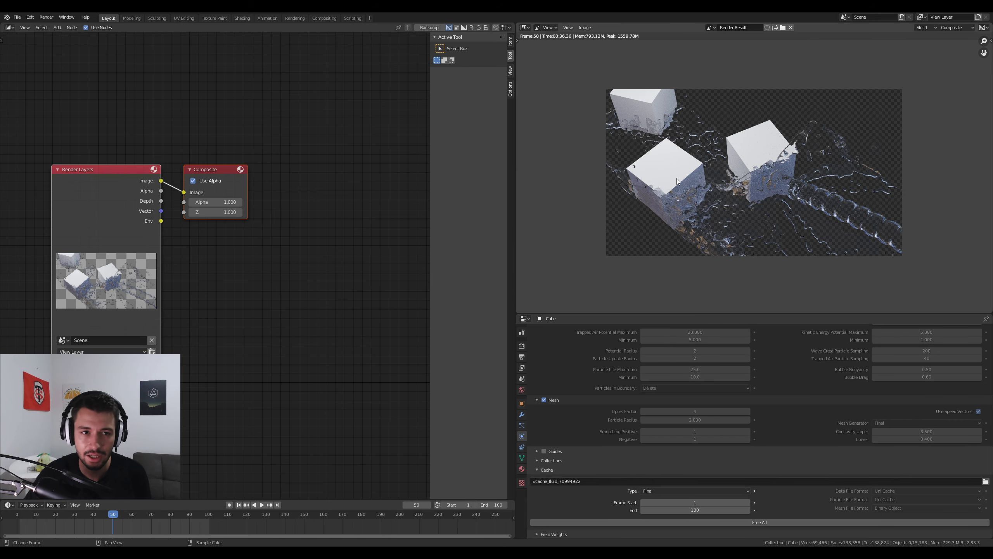
scroll(678, 181, up, 3)
scroll(743, 168, down, 1)
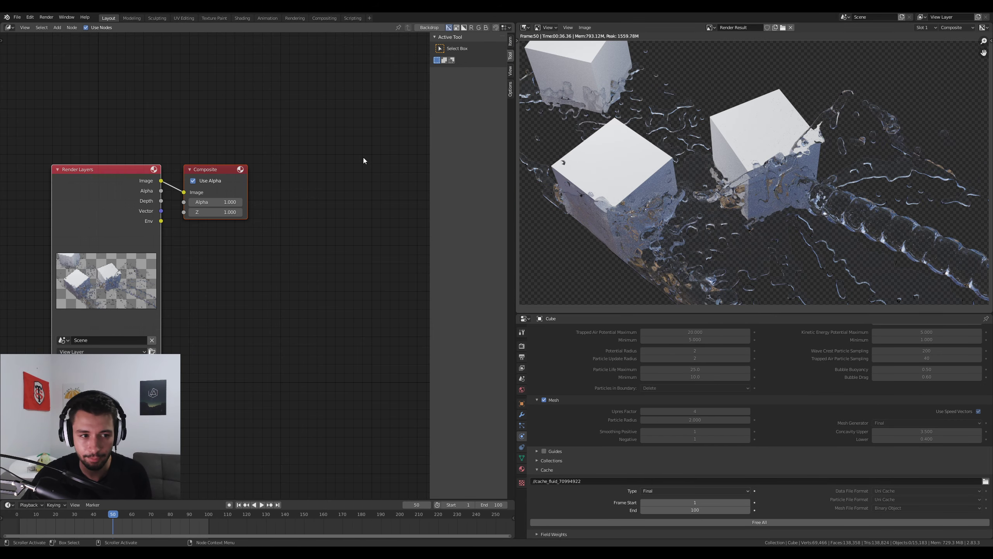
Spread the Render Layers and Composite nodes apart and insert a Vector Blur filter node into the Image link between them
drag(217, 170, 354, 152)
click(264, 168)
drag(182, 165, 96, 170)
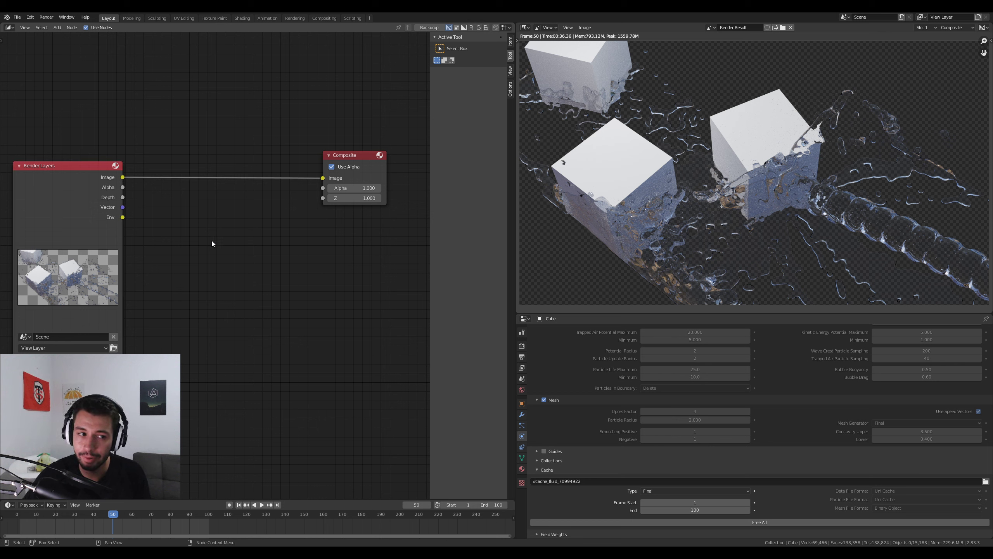
key(shift+a)
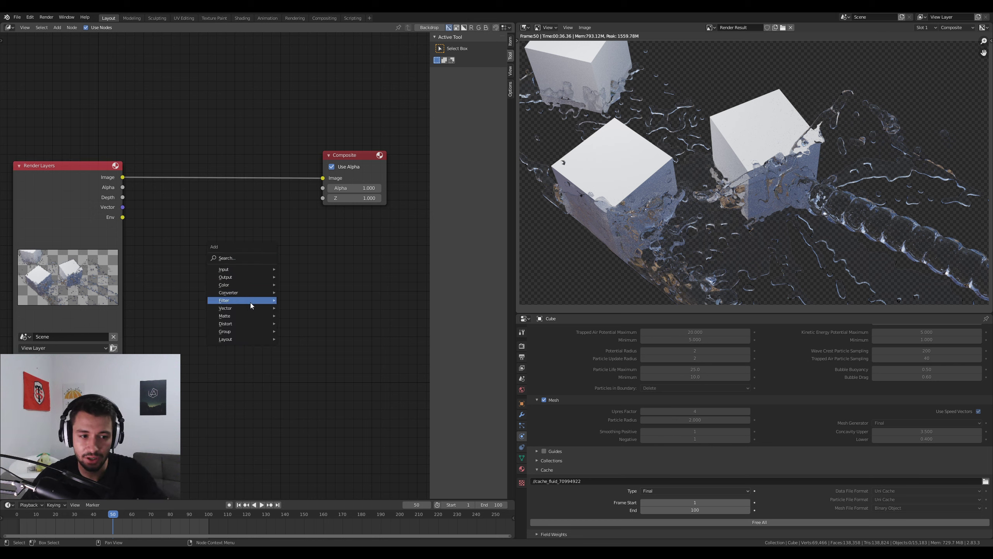
mouse_move(250, 301)
click(309, 411)
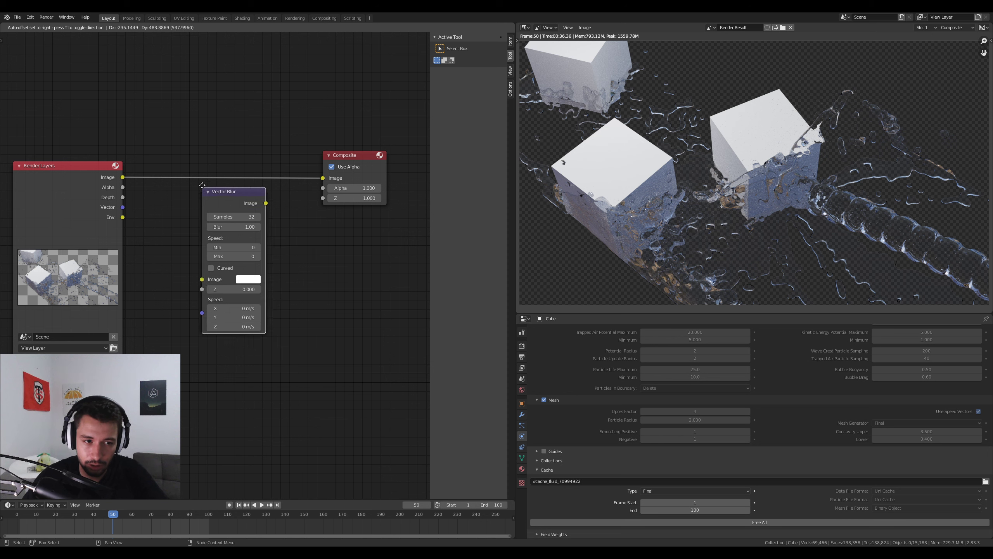
click(216, 164)
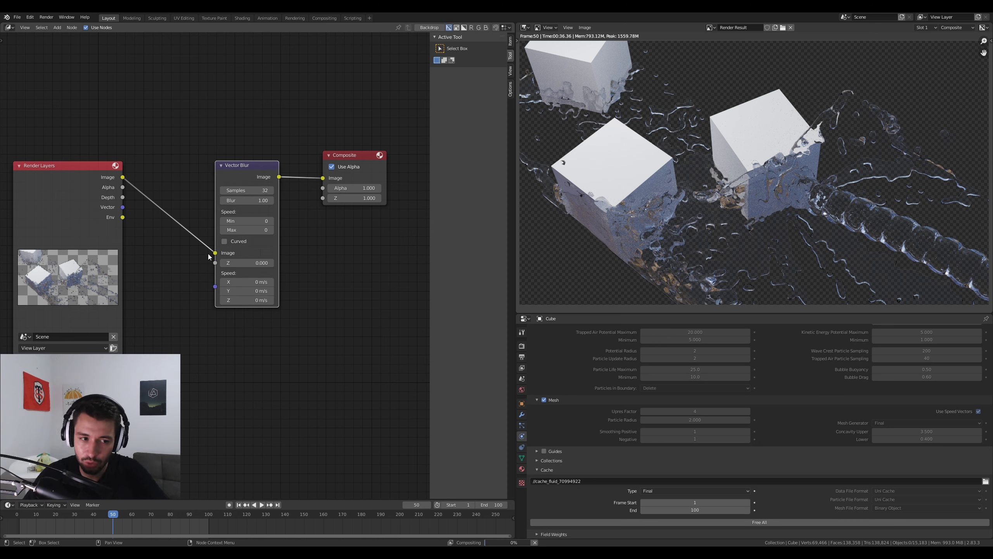
Connect the Render Layers Depth output to the Vector Blur's Z input and the Vector output to its Speed input
drag(122, 197, 217, 264)
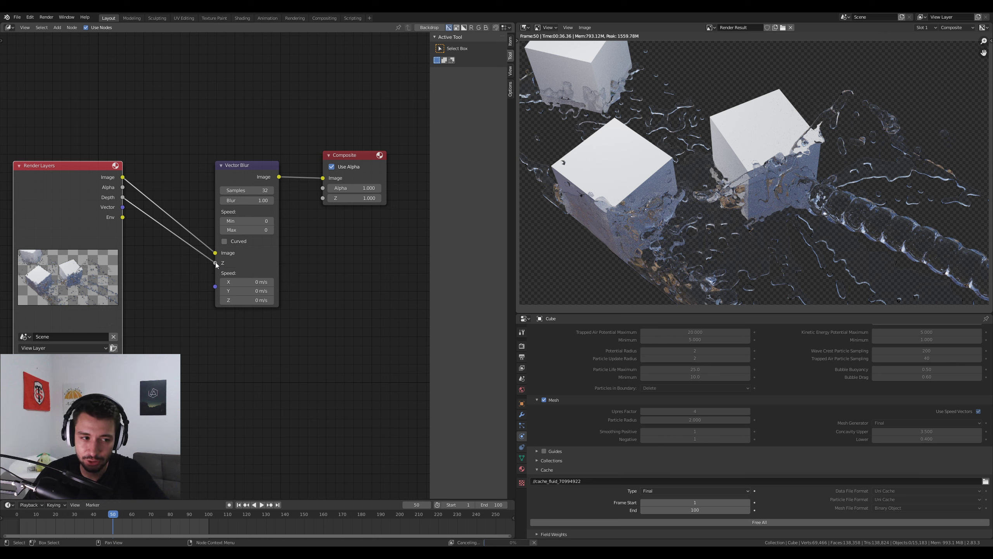
drag(123, 207, 215, 286)
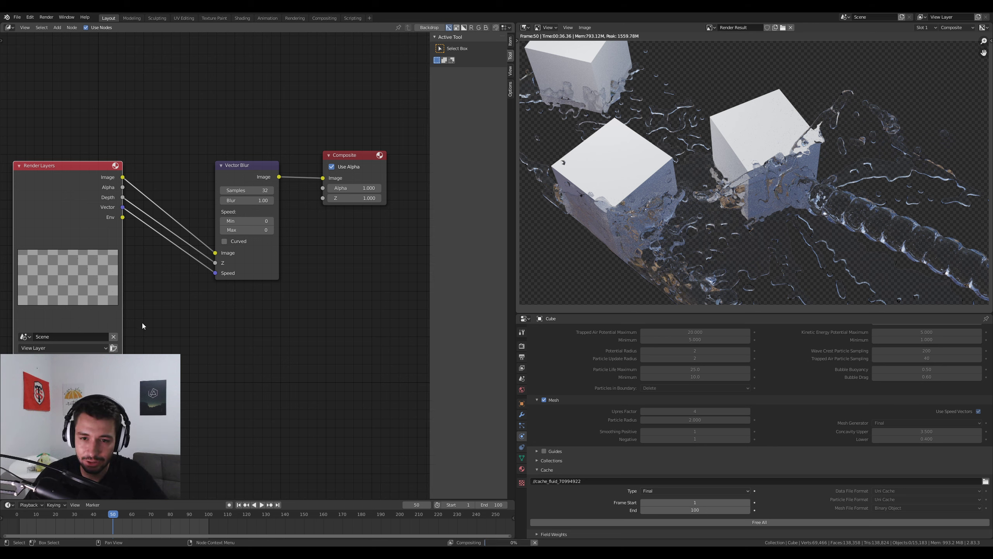
scroll(689, 183, down, 3)
scroll(688, 204, up, 1)
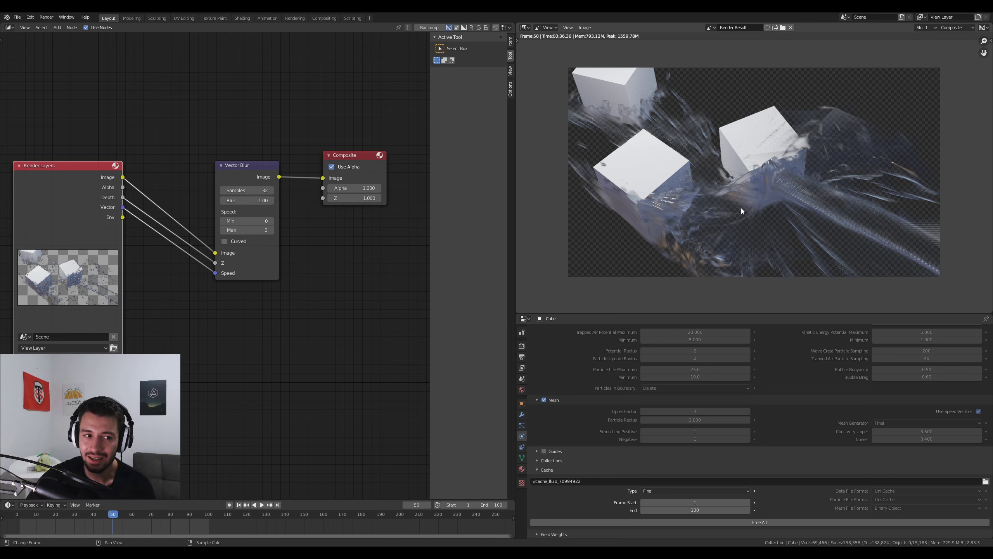
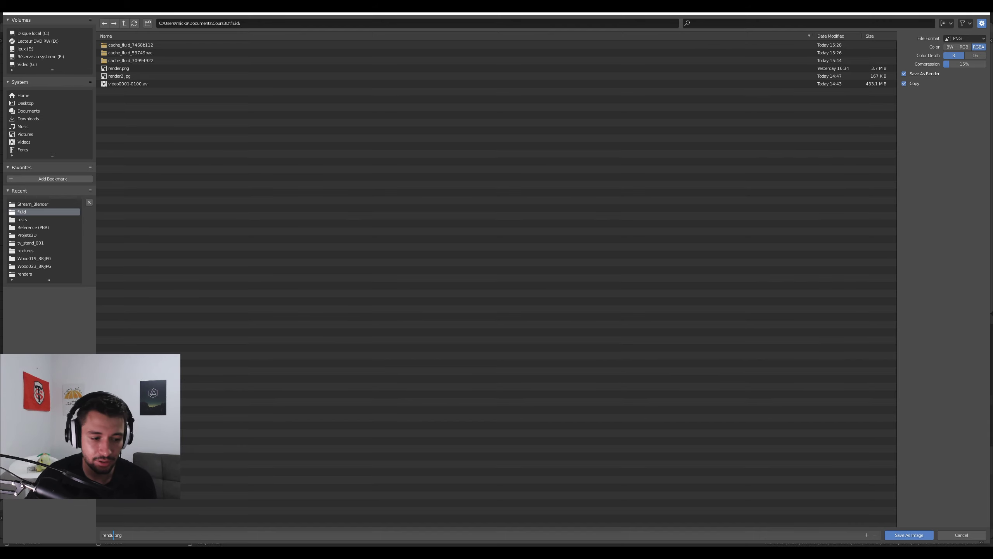
Save the blurred render as a PNG image in the fluid folder and switch the Compositor area back to the 3D Viewport
key(Return)
click(900, 536)
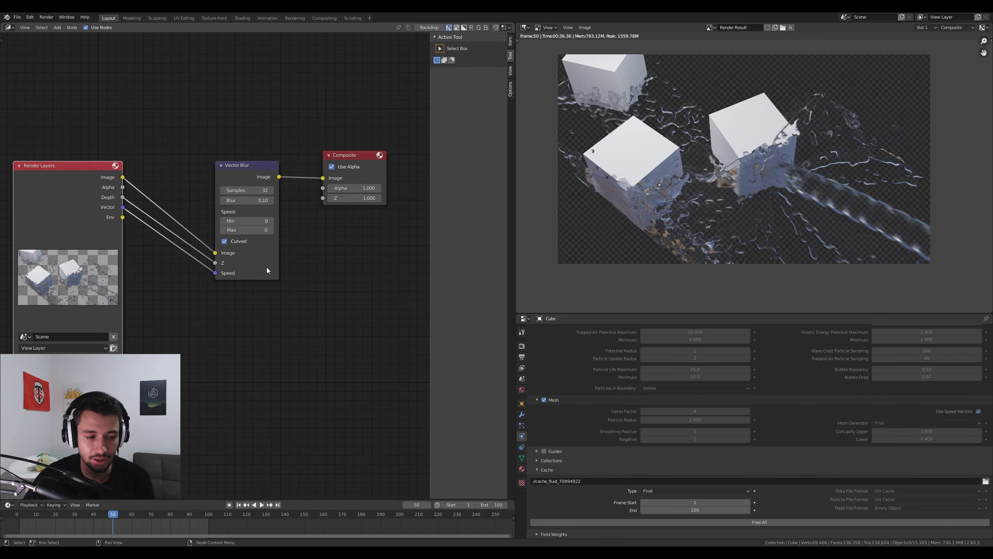
click(10, 28)
click(38, 57)
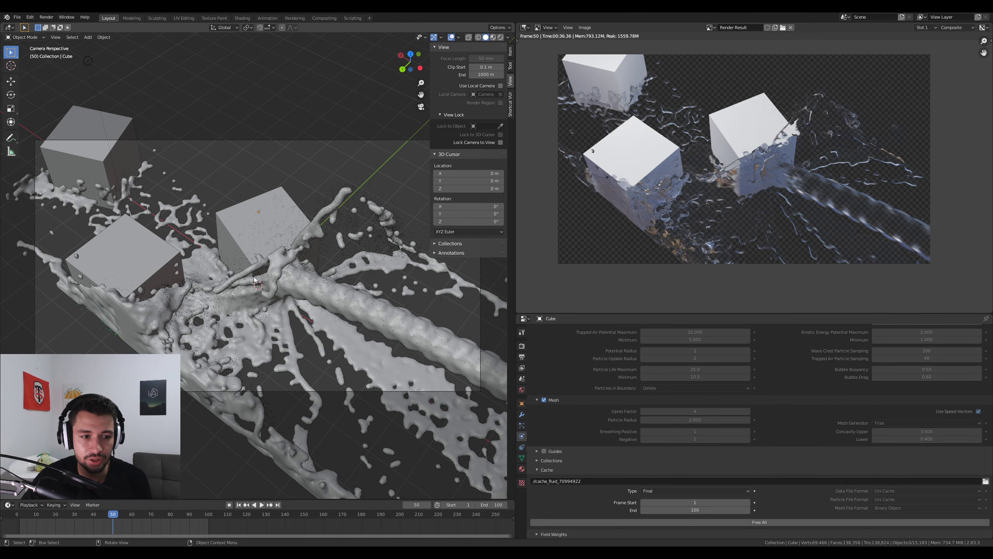
Select the camera above the fluid scene and enable Depth of Field in its settings
middle_drag(273, 349, 333, 328)
scroll(384, 266, down, 3)
middle_drag(384, 266, 282, 269)
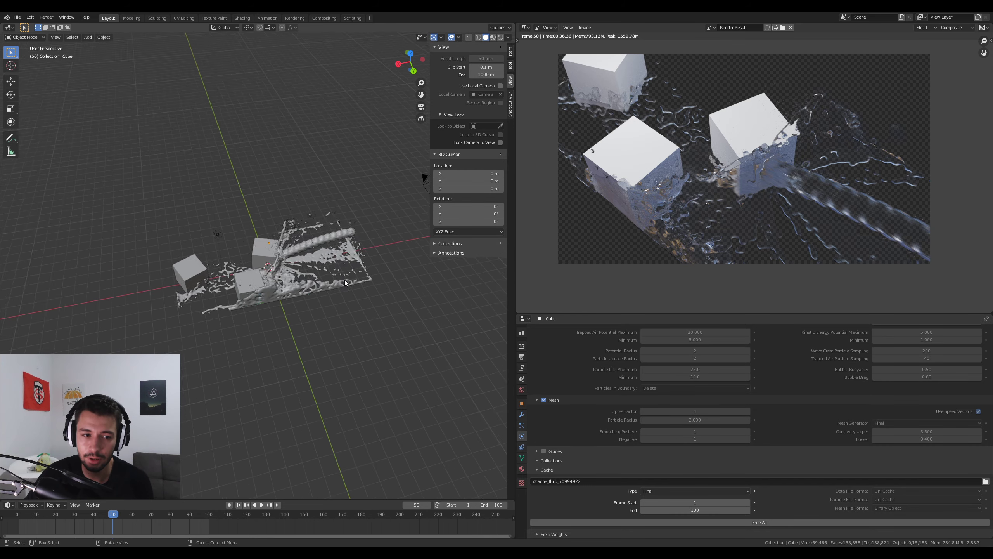
scroll(243, 270, up, 4)
click(364, 83)
scroll(357, 162, down, 3)
middle_drag(357, 161, 351, 254)
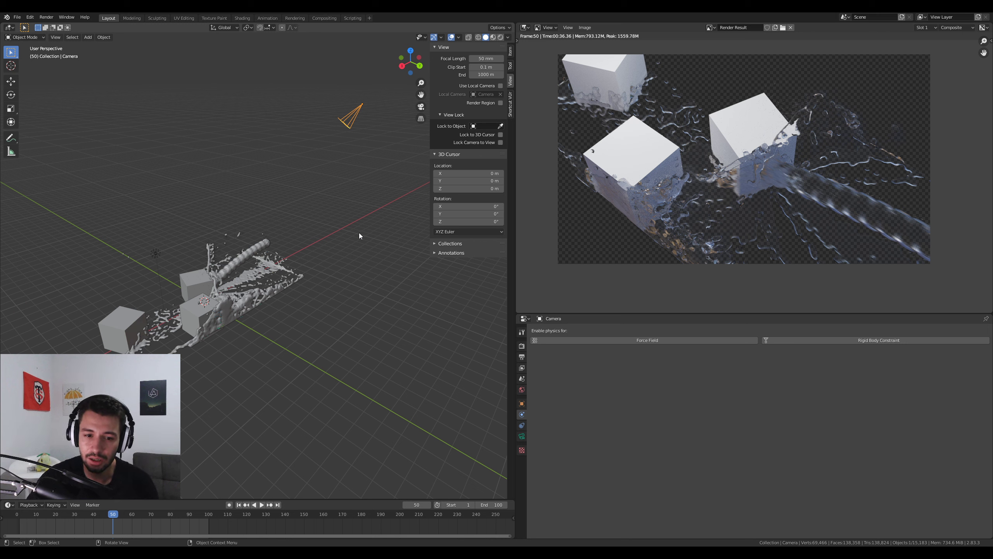
click(522, 436)
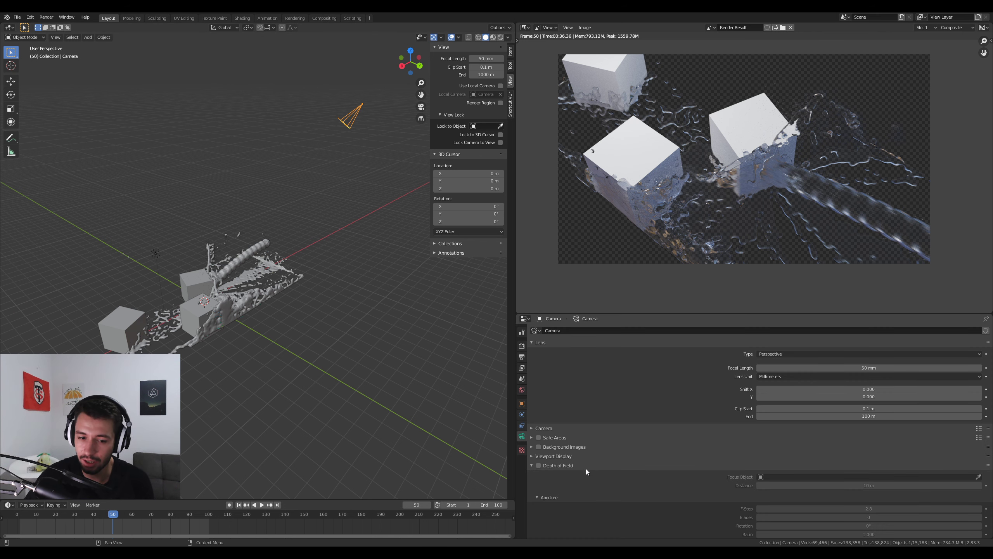
click(538, 466)
scroll(560, 469, down, 1)
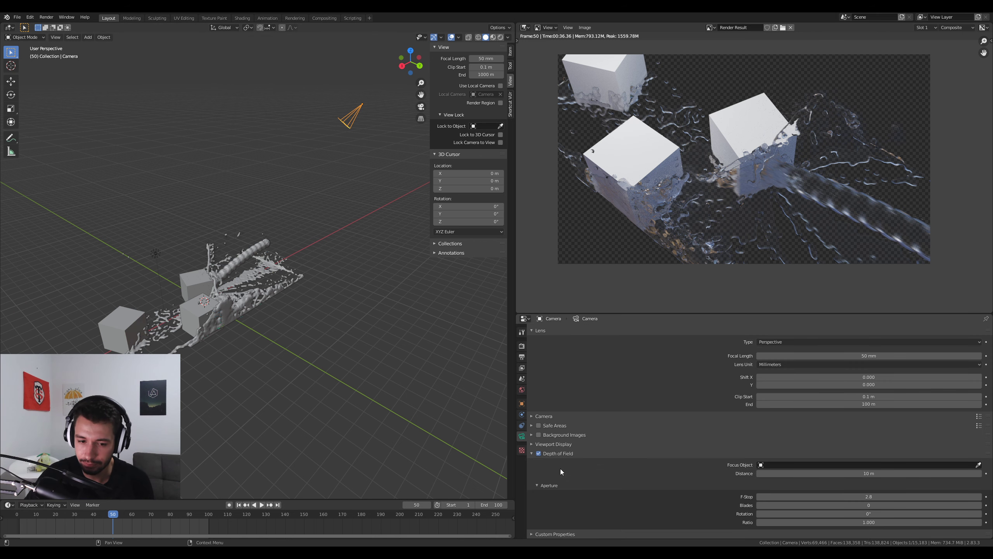
Enable the camera's Limits in its Viewport Display settings and set the focus distance to 16 m
click(533, 443)
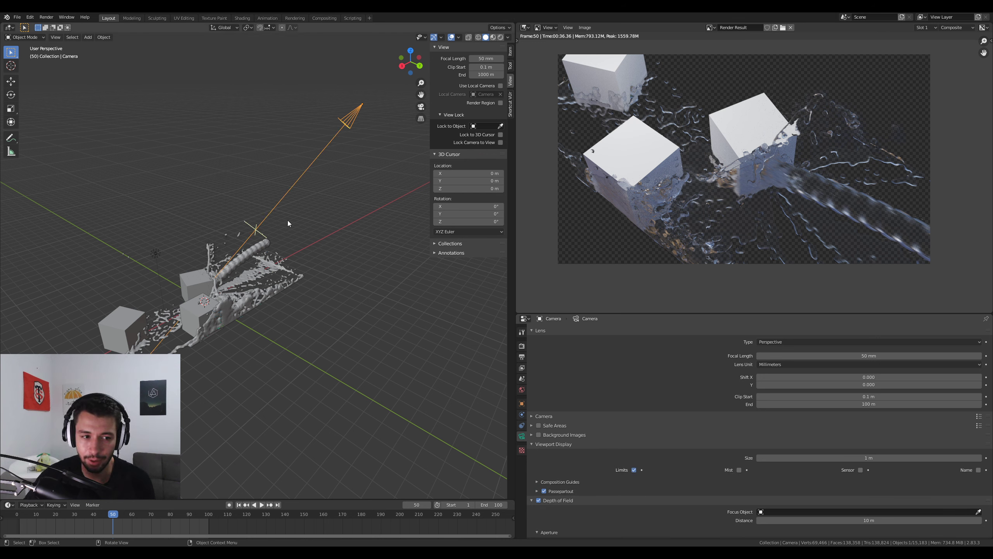
scroll(551, 498, down, 4)
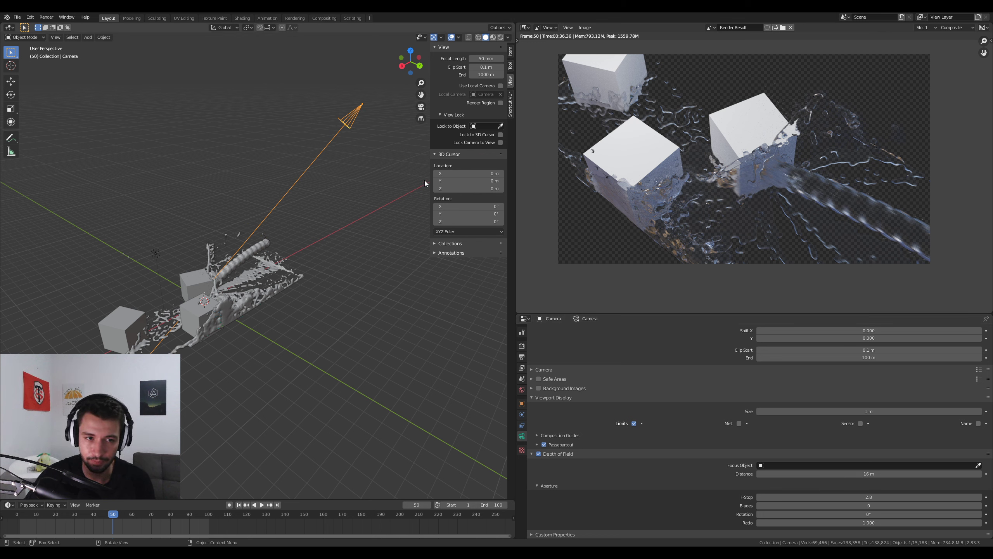
scroll(610, 367, up, 5)
Change the scene's render engine from Cycles to Eevee
click(522, 347)
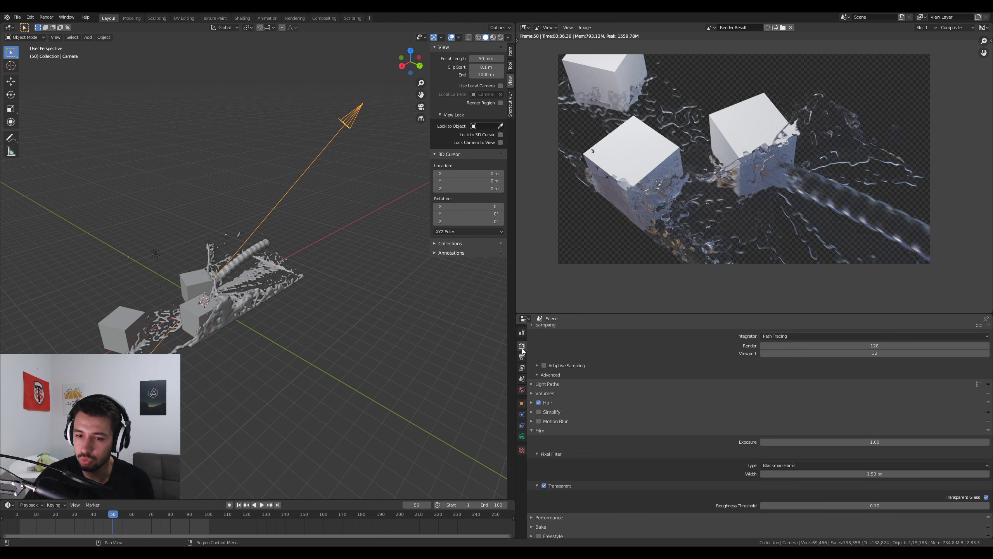
click(522, 332)
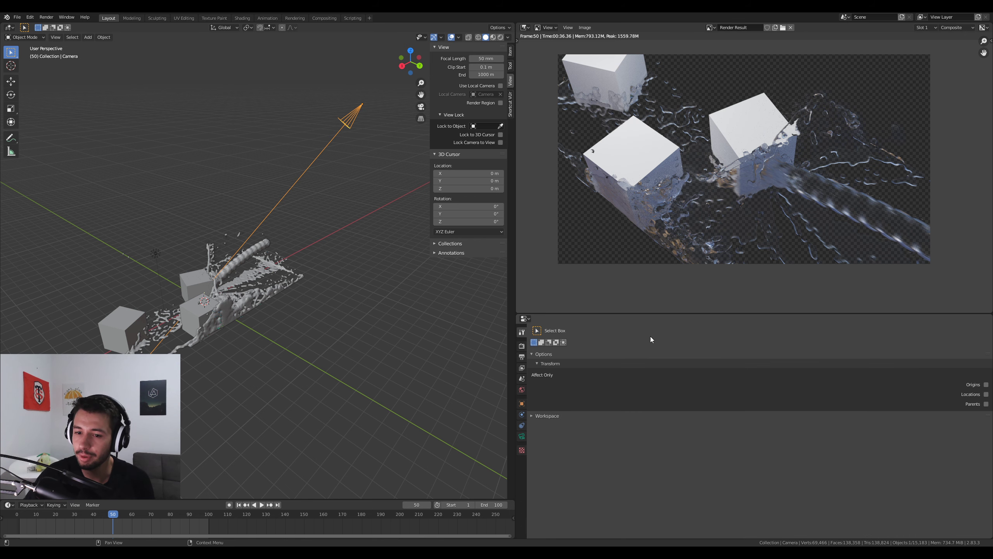
click(522, 346)
click(773, 332)
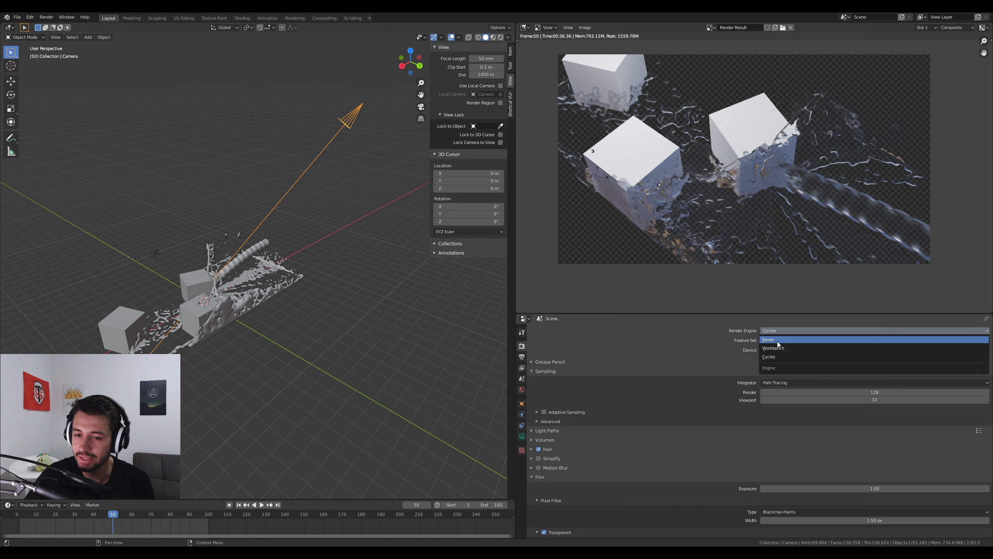
click(780, 342)
Turn the render preview area back into the Shader Editor and select the fluid mesh to show its material
click(525, 28)
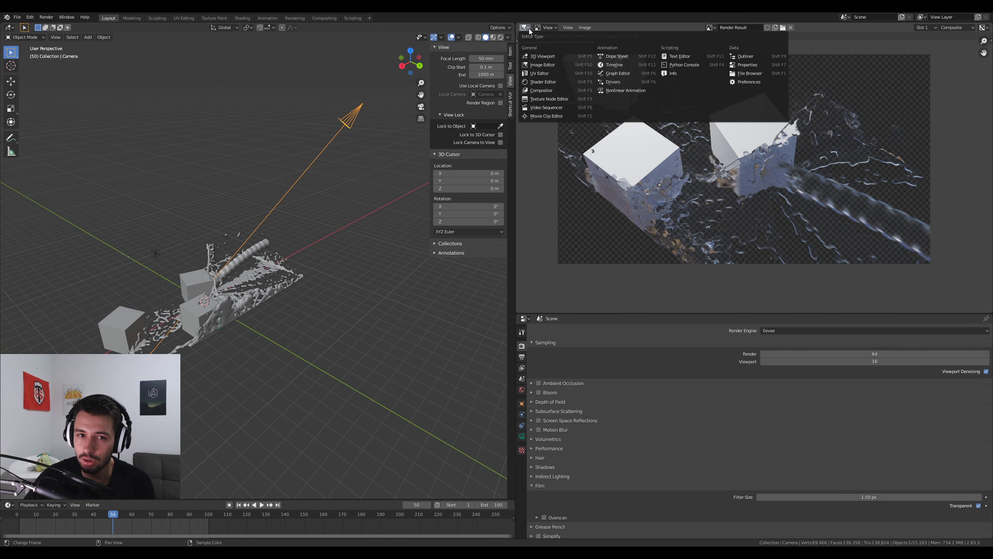
click(551, 82)
click(257, 304)
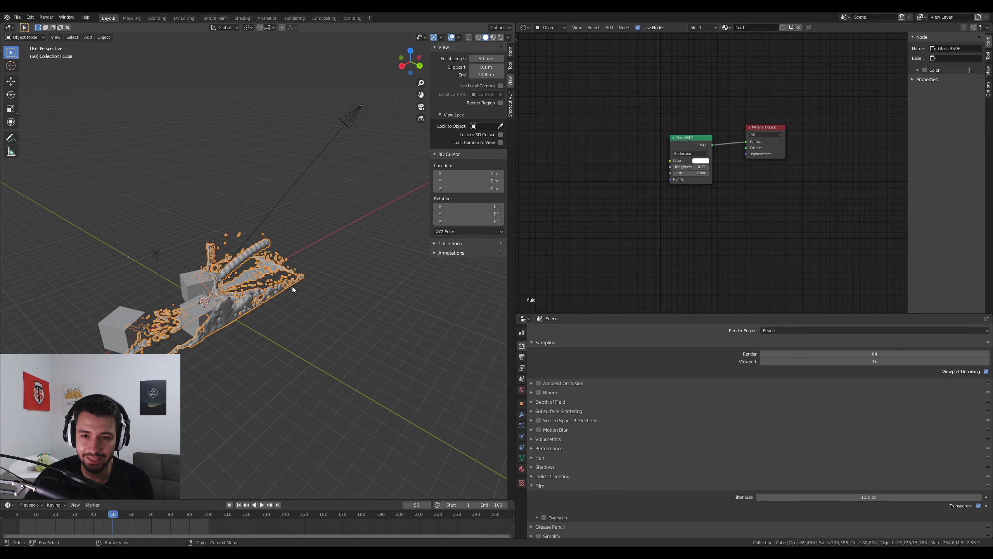
Switch the viewport to rendered shading and examine the glass fluid up close in Eevee
scroll(274, 304, up, 5)
middle_drag(301, 303, 263, 290)
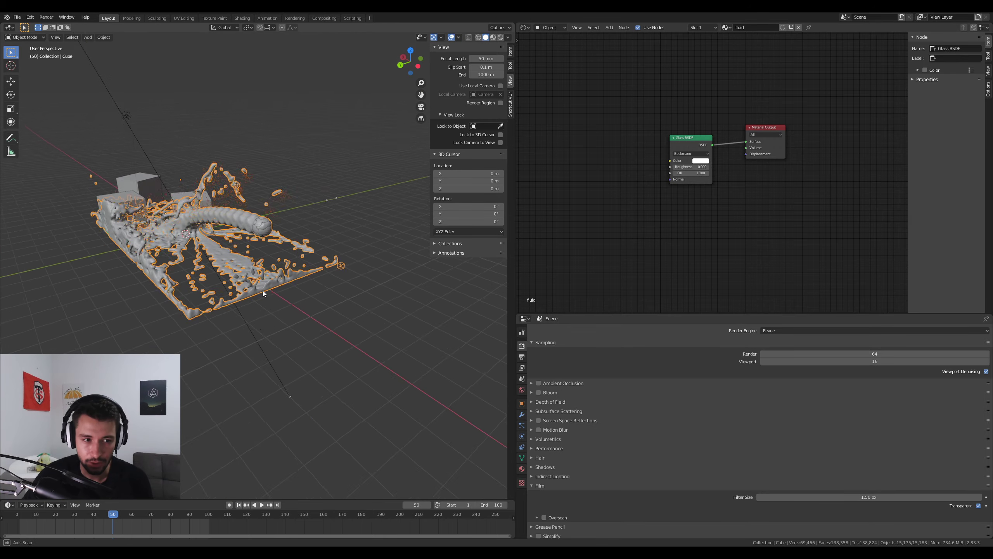
scroll(263, 290, down, 3)
click(500, 37)
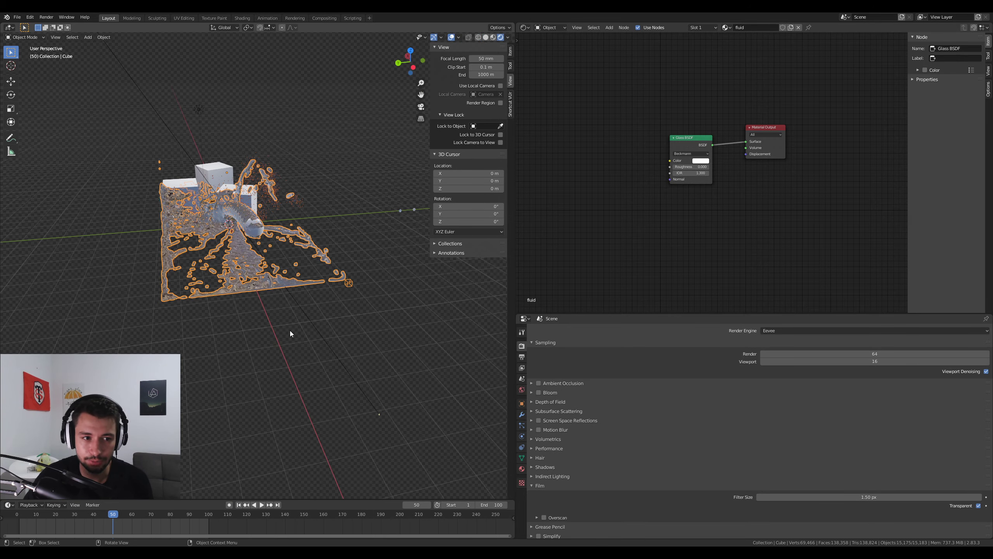
scroll(315, 324, up, 8)
middle_drag(313, 323, 320, 298)
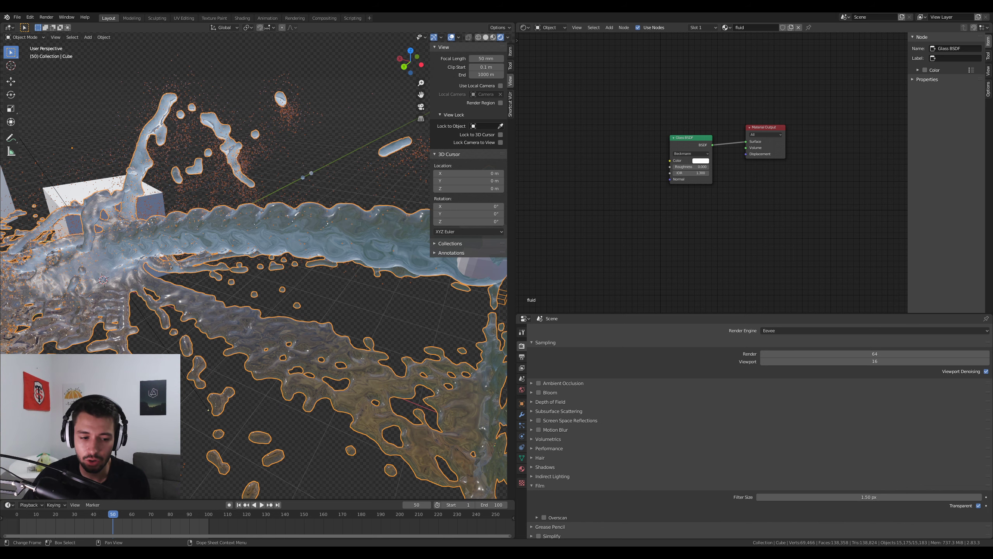
Preview the fluid material in the other open Blender project, and return to the glass fluid scene
click(302, 518)
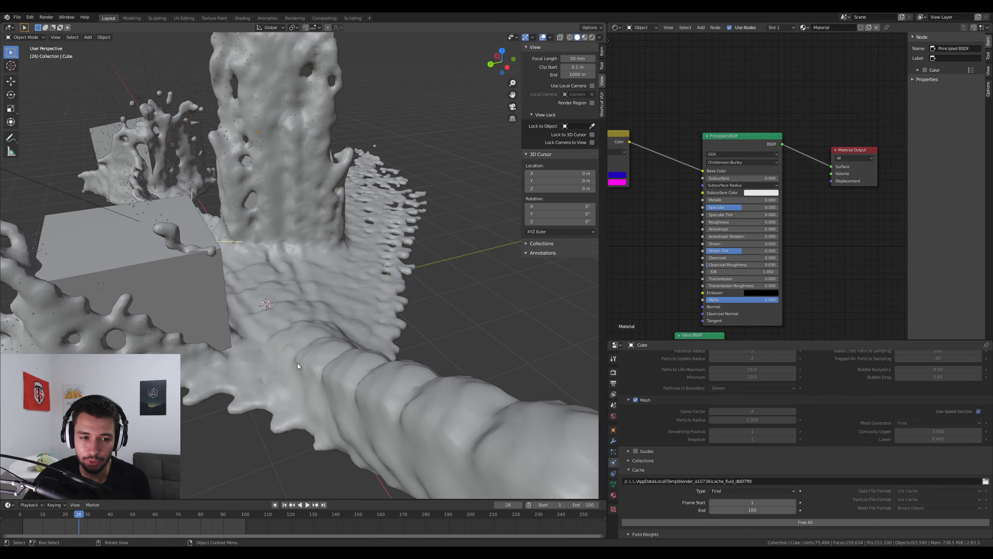
click(584, 38)
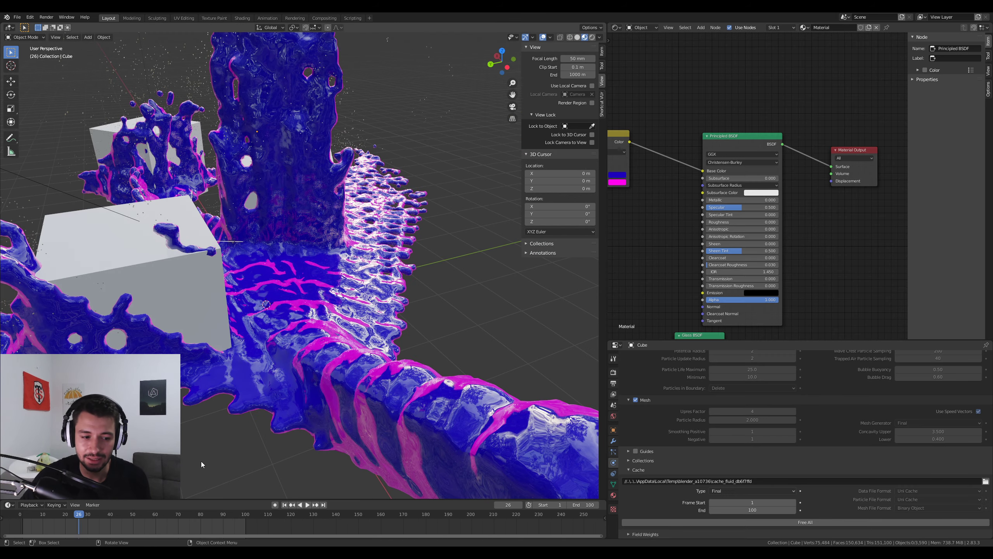
click(297, 521)
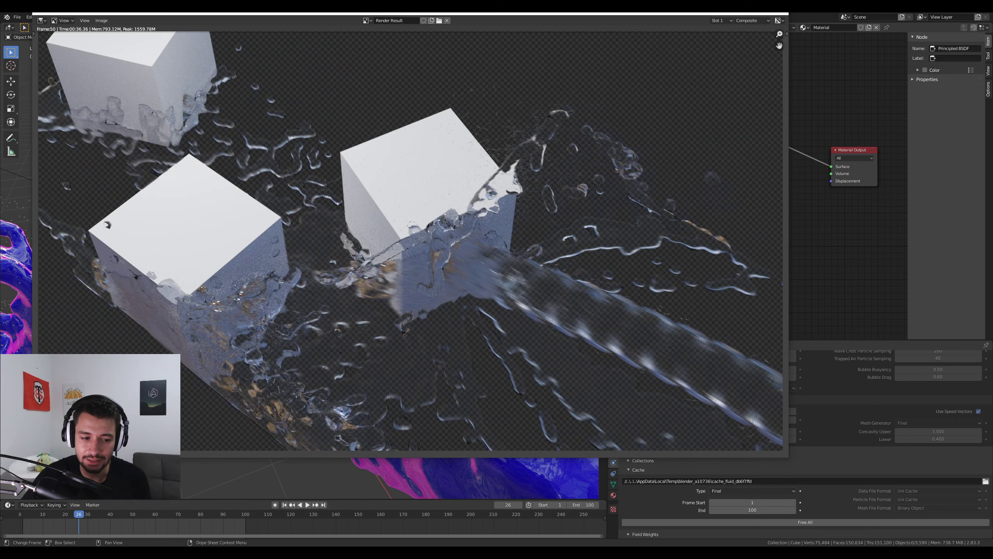
click(233, 517)
scroll(421, 273, down, 2)
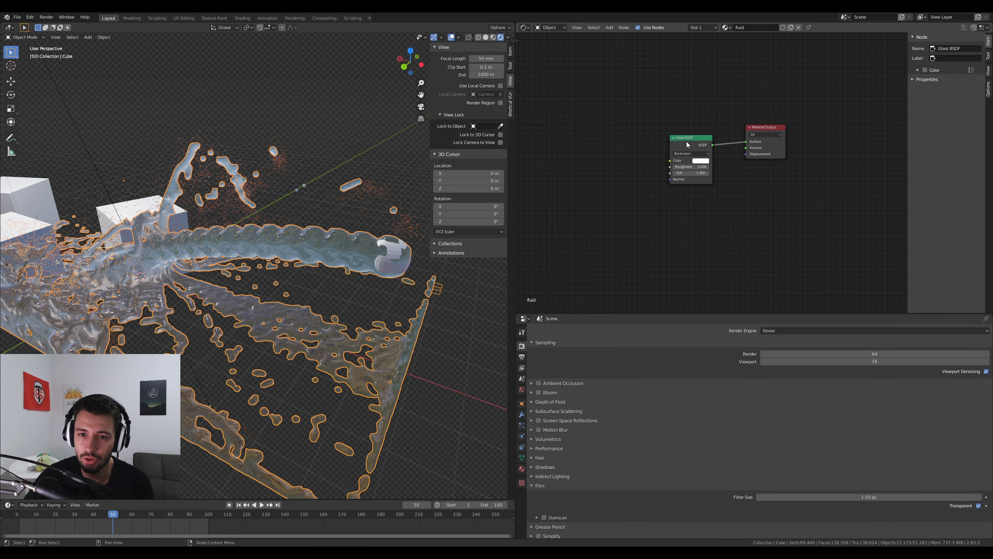
Replace the fluid material's Glass BSDF with a Principled BSDF connected to the Material Output's Surface
key(Delete)
key(shift+a)
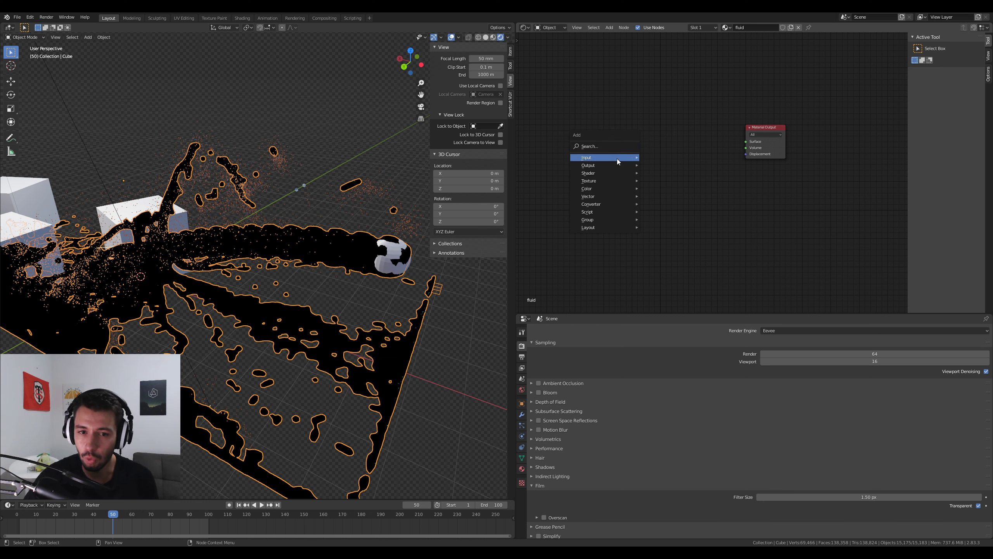
mouse_move(610, 173)
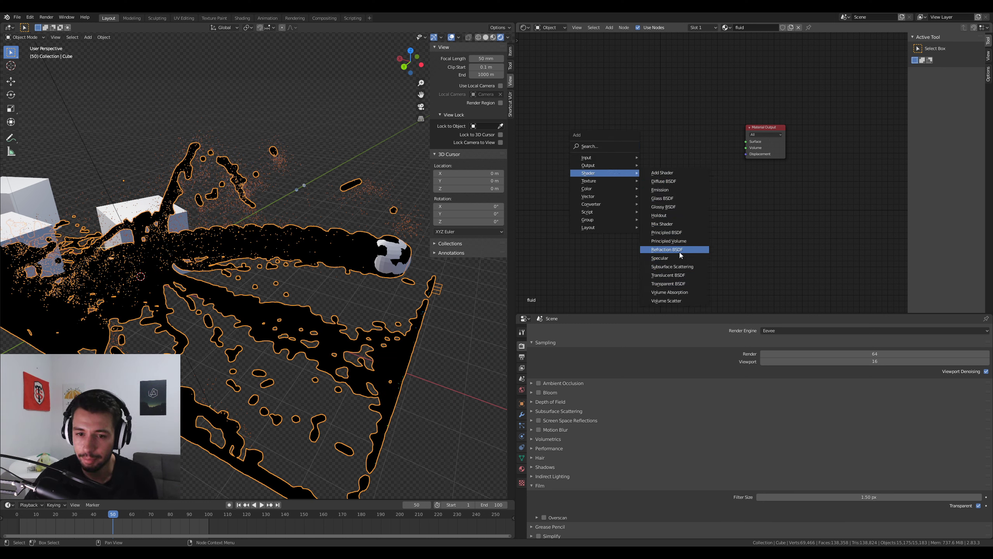
click(672, 232)
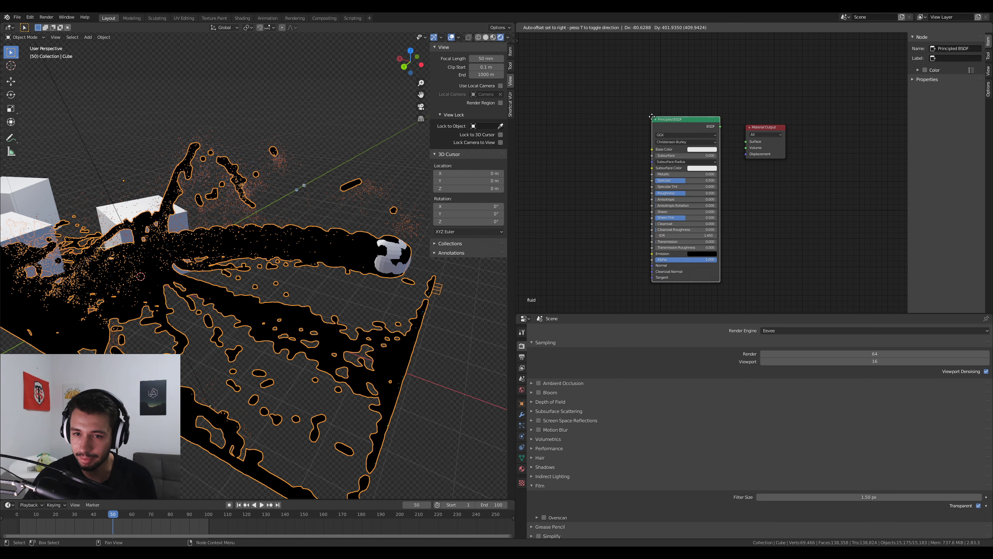
click(651, 117)
drag(720, 127, 746, 141)
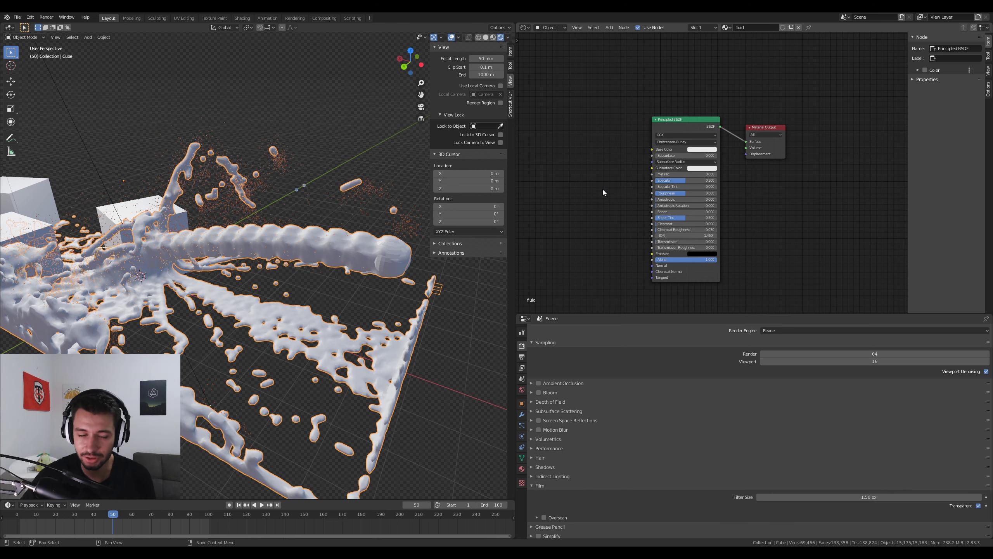
Add a Layer Weight node well ahead of the Principled BSDF in the fluid material
middle_drag(603, 189, 658, 191)
key(shift+a)
click(569, 151)
text(l)
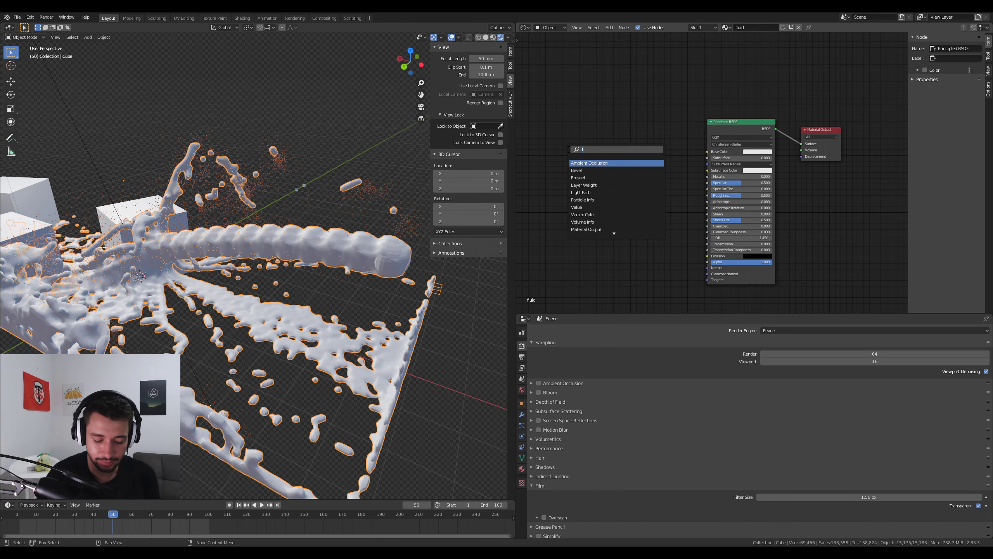
text(ayer)
click(630, 163)
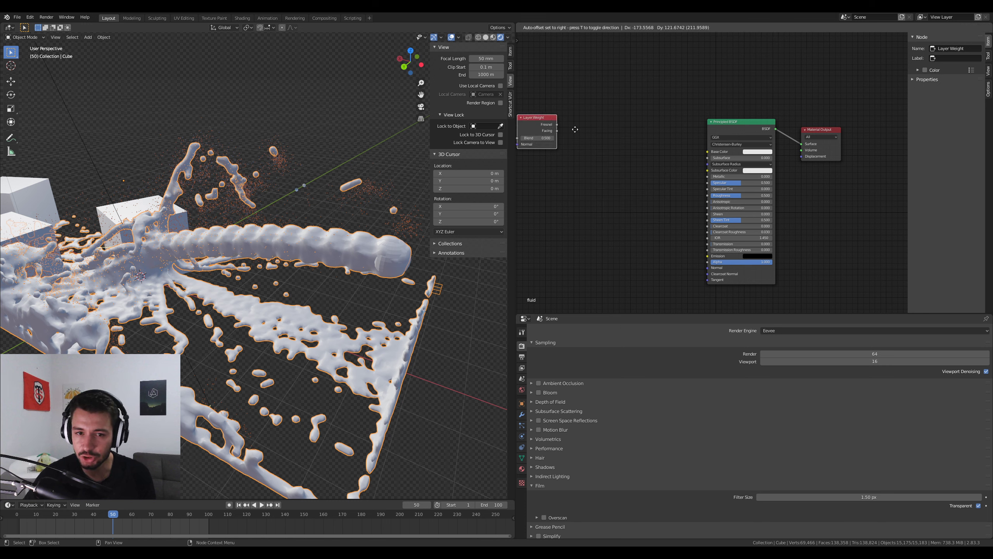
mouse_move(568, 132)
mouse_down()
mouse_move(579, 129)
mouse_move(553, 128)
mouse_up()
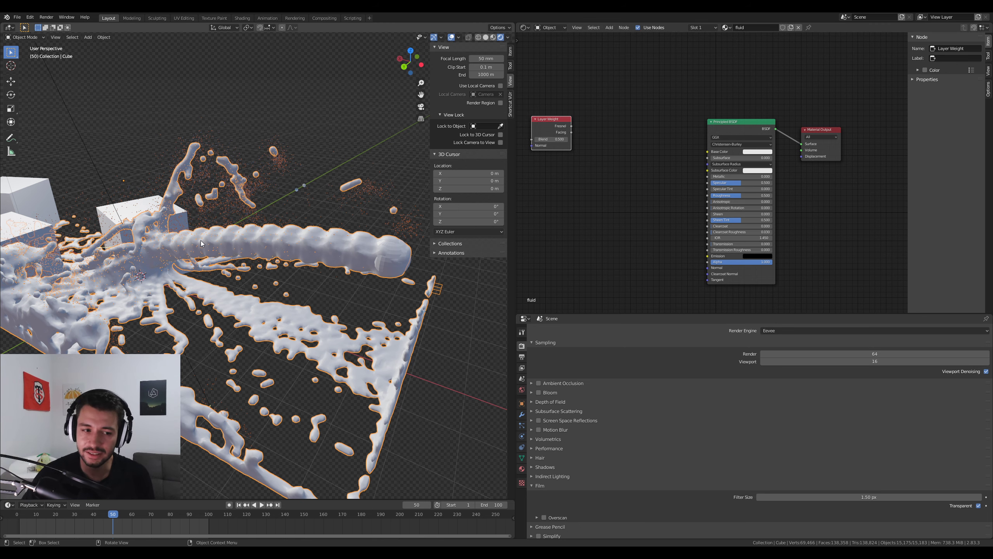
Add a Mix color node feeding the Principled BSDF's Base Color, with the Layer Weight's Facing output driving its Fac
middle_drag(201, 241, 217, 255)
scroll(237, 253, up, 2)
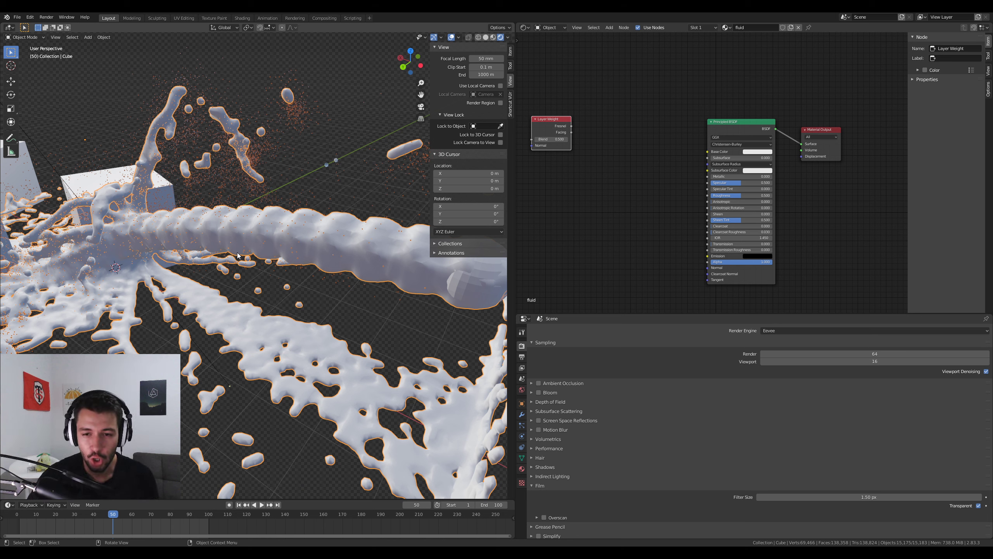
key(shift+a)
click(633, 185)
text(m)
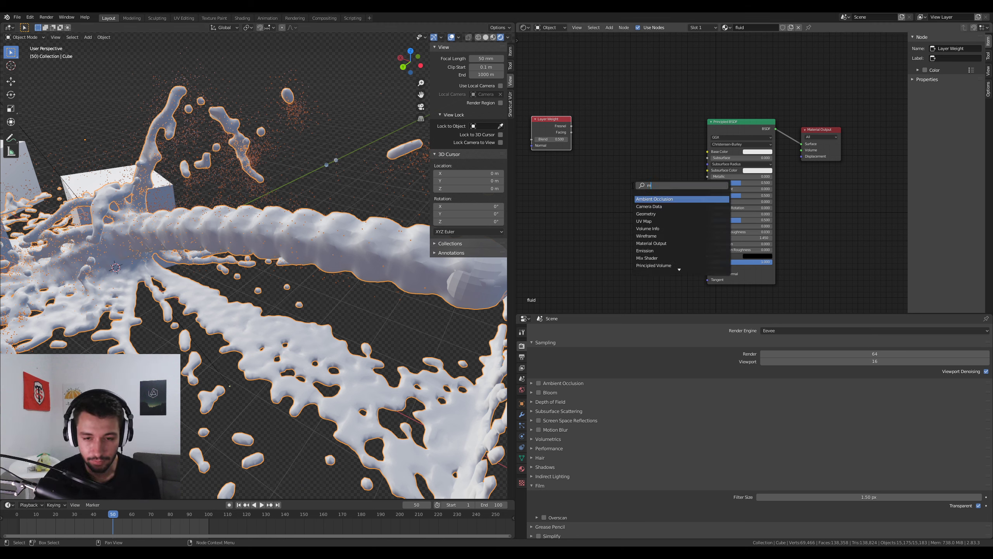
text(ix)
click(668, 206)
click(664, 143)
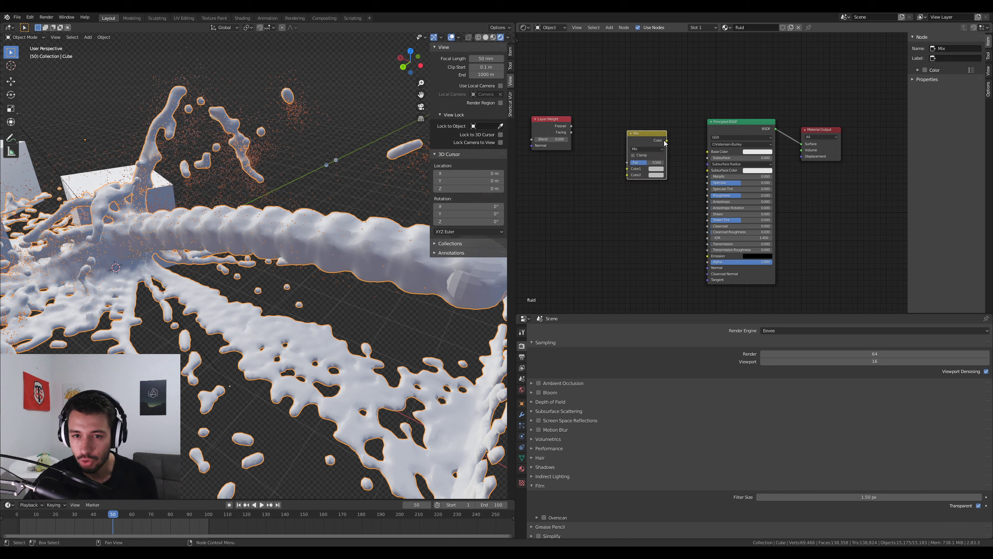
drag(664, 143, 708, 153)
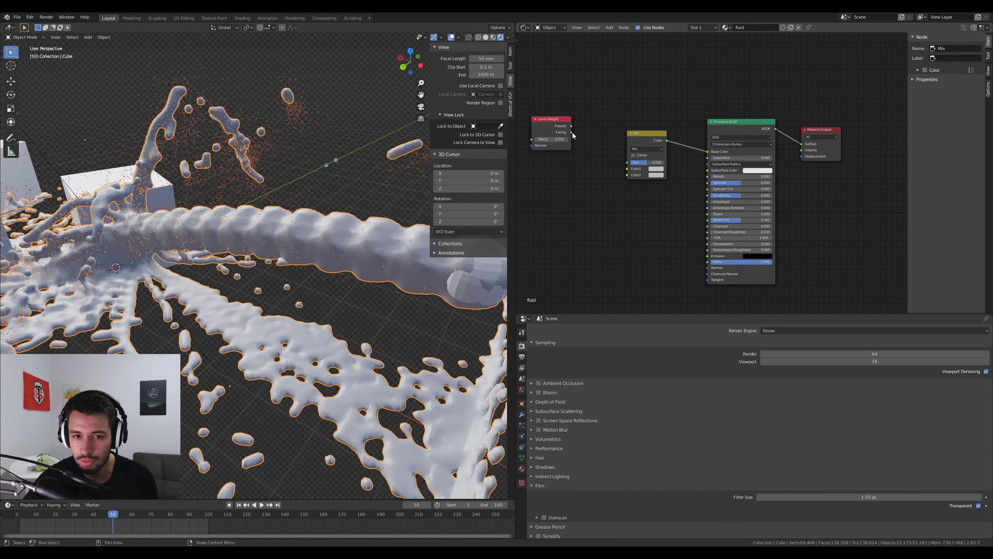
mouse_move(572, 132)
mouse_down()
mouse_move(627, 163)
mouse_move(606, 187)
mouse_up()
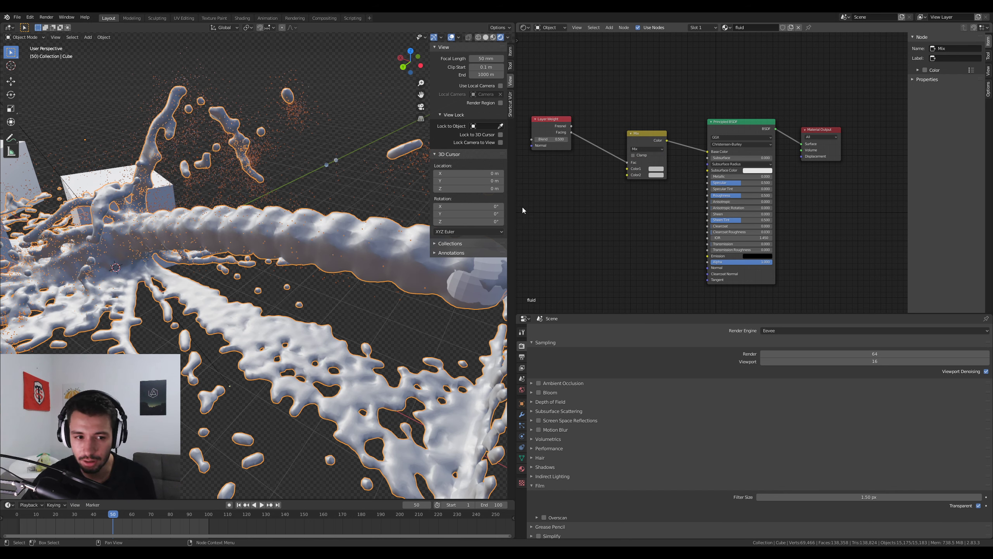
Set the Mix node's Color1 to white and Color2 to black
click(659, 170)
drag(698, 99, 698, 86)
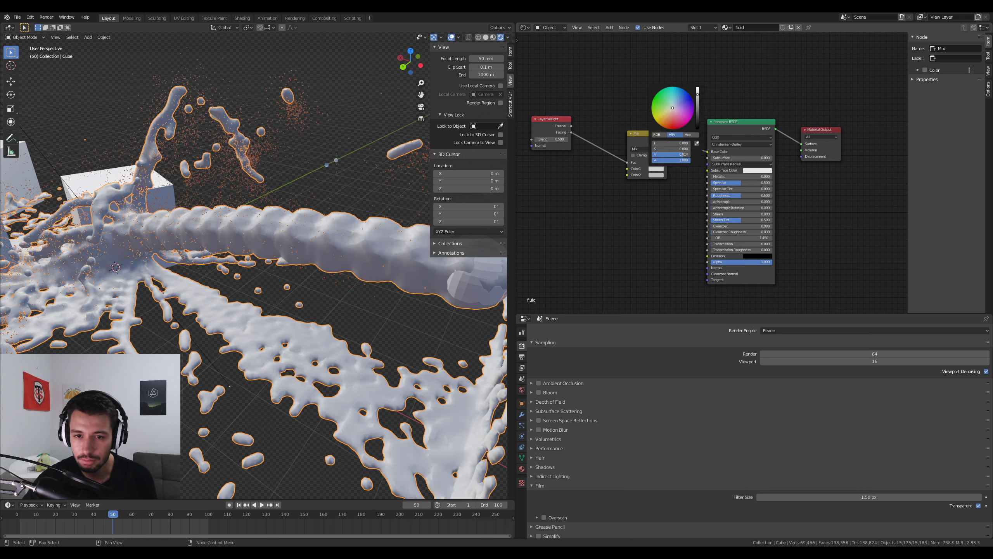
click(660, 176)
drag(695, 127, 698, 135)
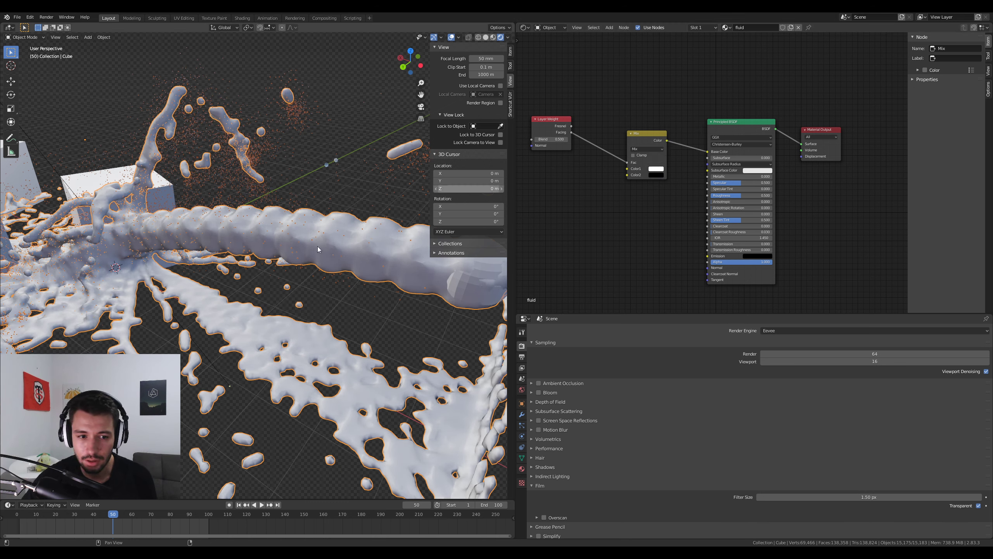
mouse_move(211, 297)
middle_down()
mouse_move(252, 306)
mouse_move(218, 297)
middle_up()
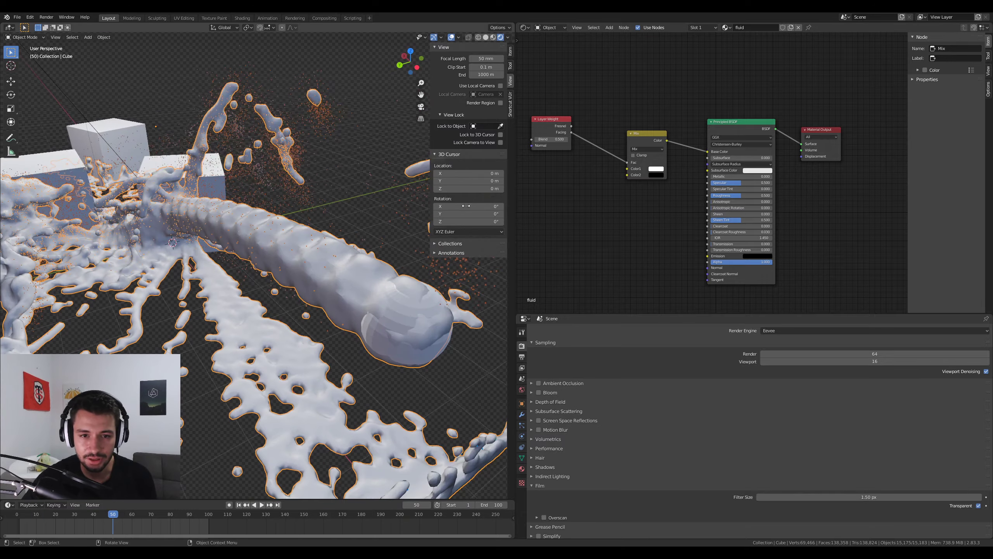
Try a lower Blend value on the Layer Weight node and check the fluid's shading from another angle
click(538, 141)
click(538, 142)
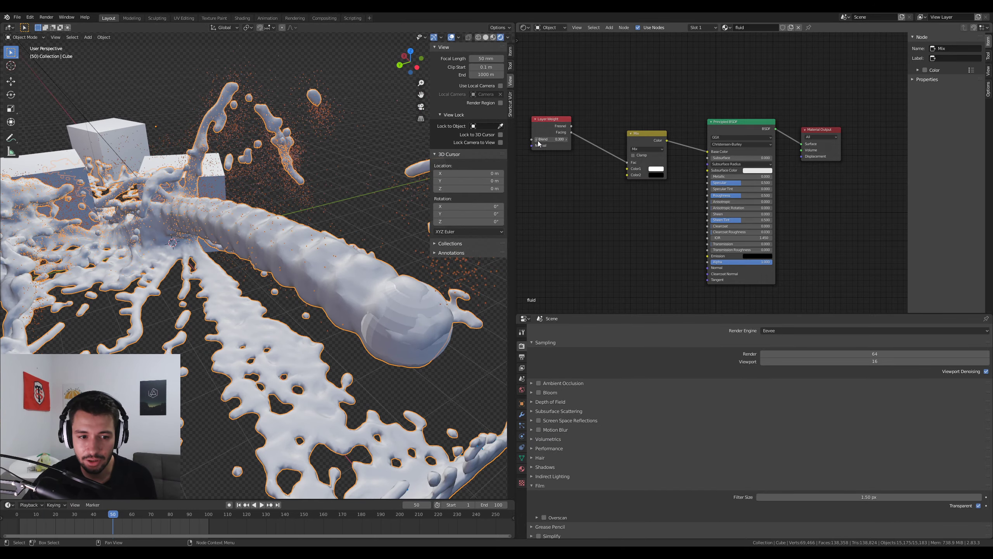
click(538, 141)
middle_drag(322, 287, 243, 254)
middle_drag(581, 232, 664, 247)
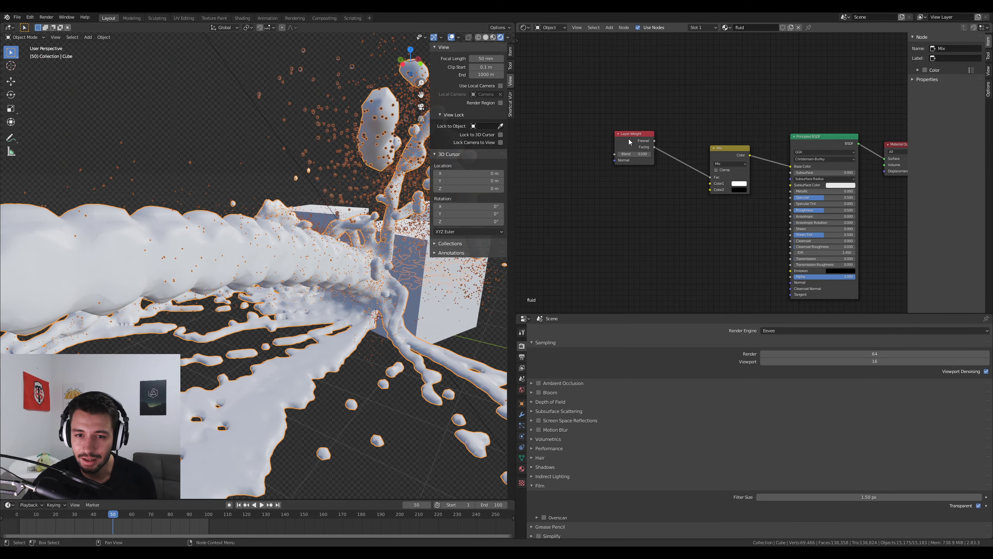
Move the Layer Weight node farther from the Mix node and try Blend values up to 1.000 before lowering it again
drag(630, 141, 585, 171)
click(604, 173)
click(605, 172)
click(605, 173)
click(605, 172)
click(588, 175)
click(588, 174)
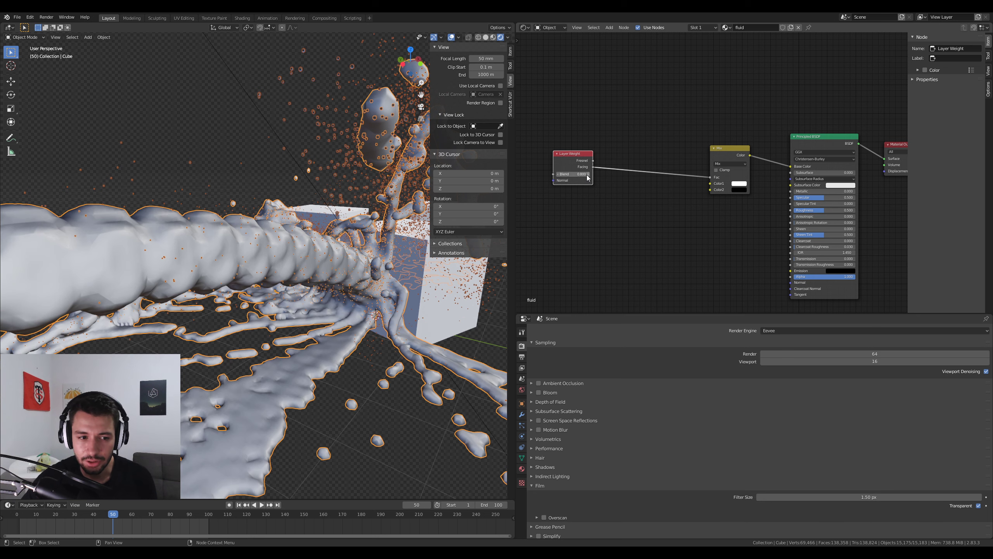
click(587, 175)
click(588, 175)
click(587, 174)
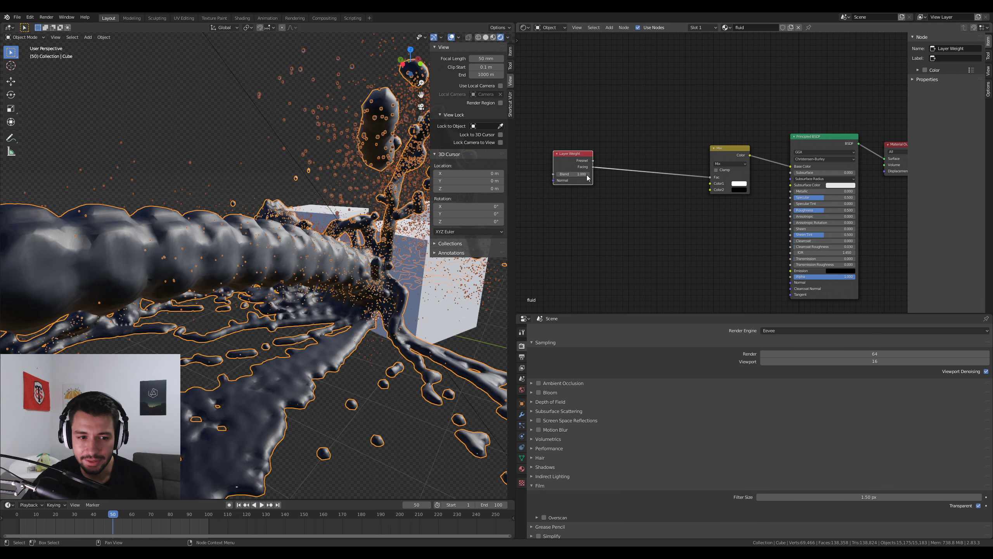
click(558, 175)
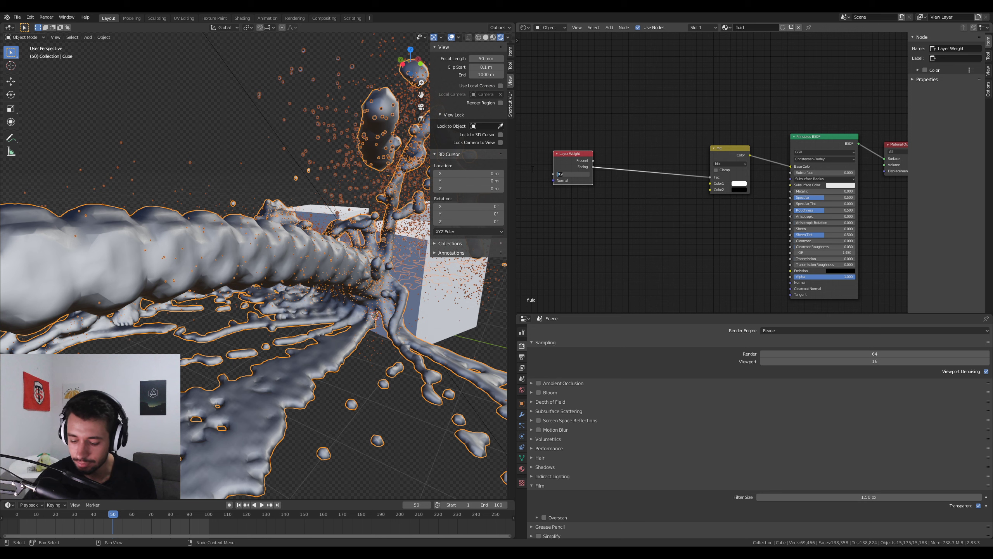
key(Return)
Insert a ColorRamp between the Layer Weight and Mix nodes and bring its black and white stops close together near the middle
key(shift+a)
click(611, 170)
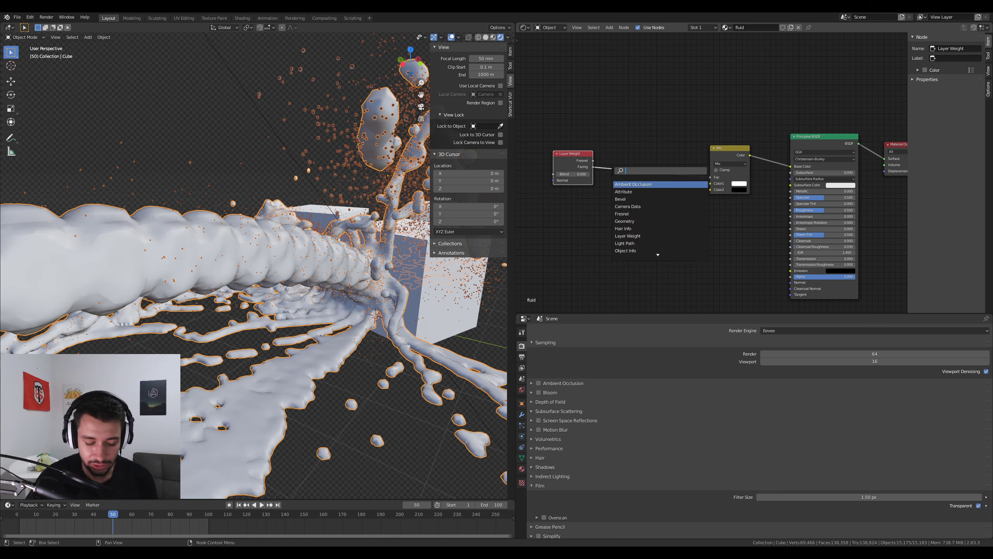
text(color)
click(626, 192)
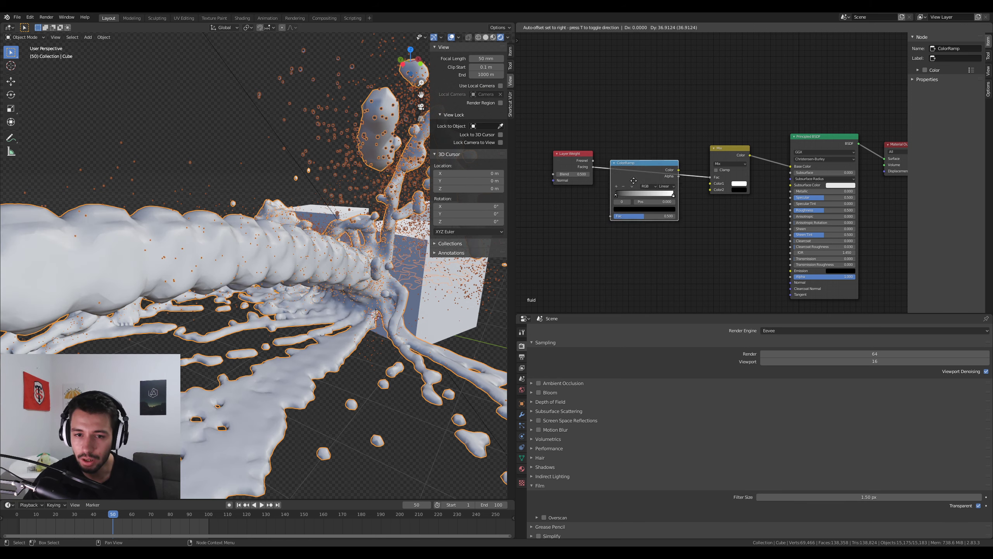
click(631, 192)
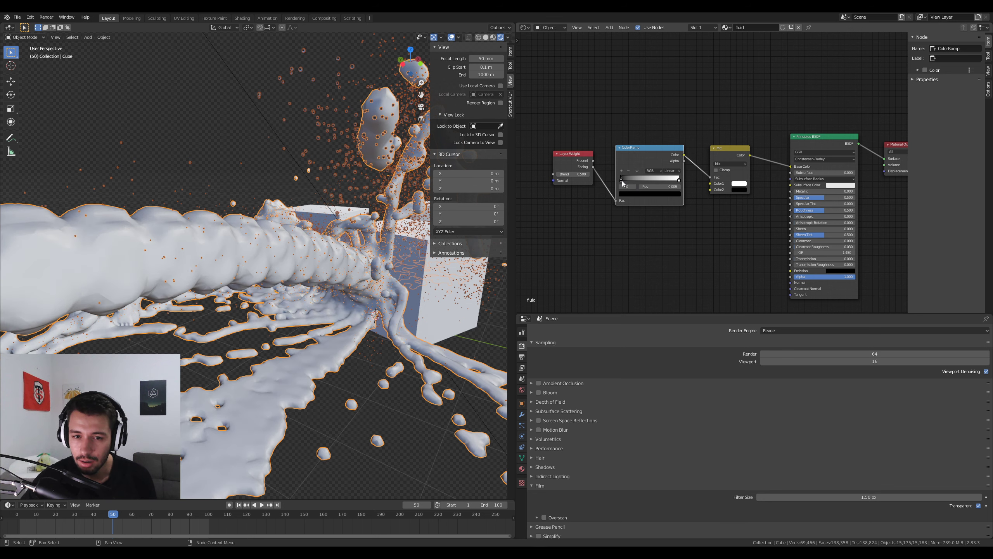
mouse_move(623, 181)
mouse_down()
mouse_move(676, 180)
mouse_move(642, 184)
mouse_up()
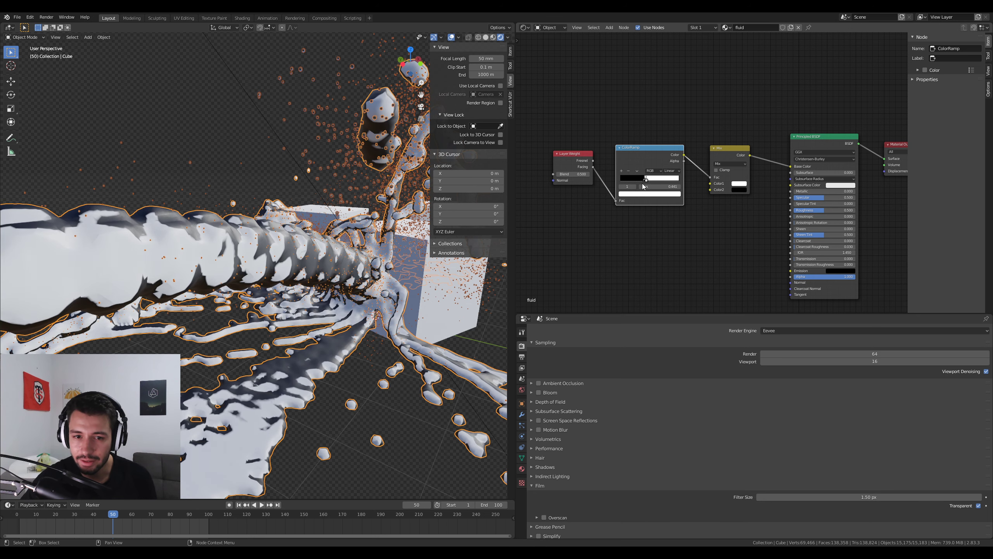
middle_drag(251, 375, 274, 352)
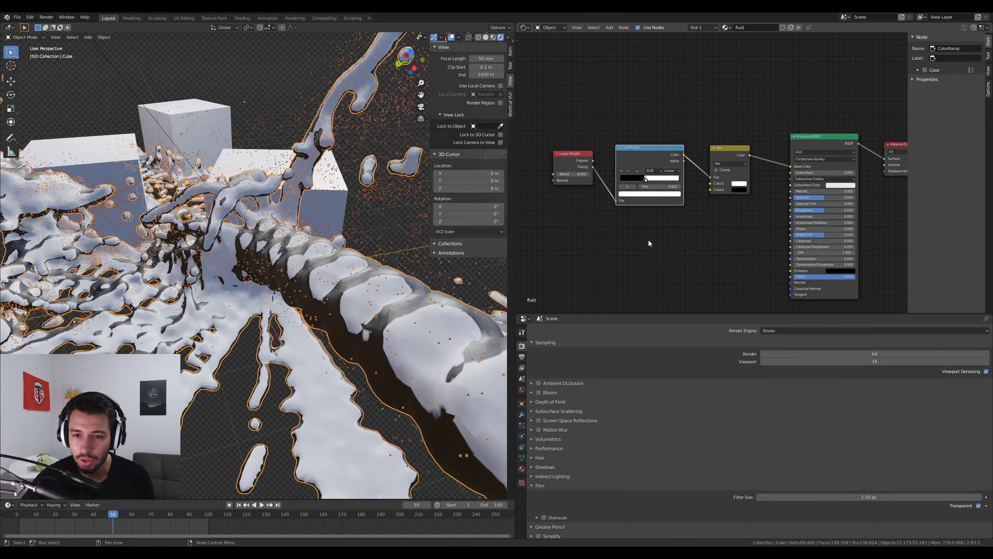
Change the Mix node's Color1 to a saturated blue and Color2 to white
click(737, 184)
drag(758, 122, 781, 110)
click(740, 190)
mouse_move(326, 380)
middle_down()
mouse_move(405, 319)
mouse_move(317, 287)
mouse_move(329, 320)
mouse_move(316, 371)
middle_up()
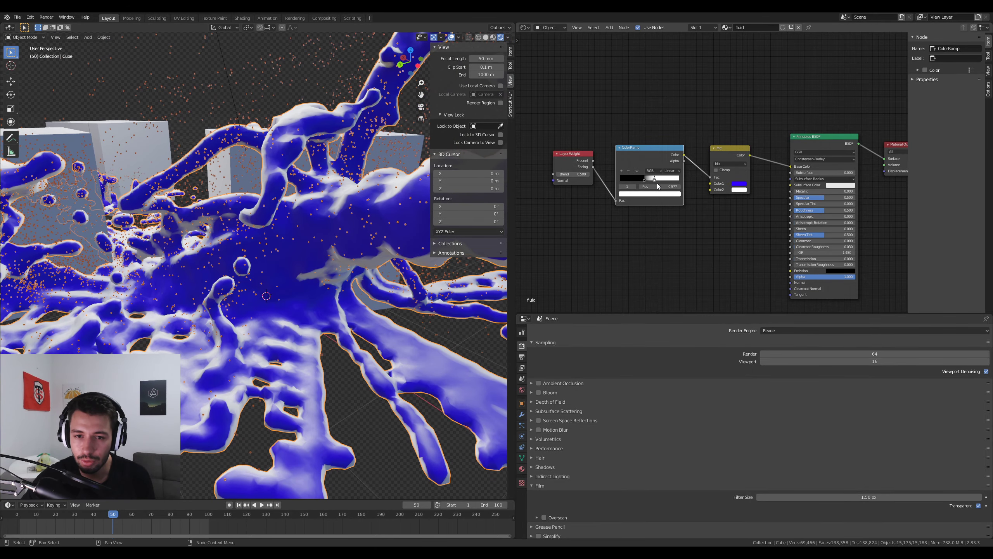
Shift the ColorRamp's stops to about 0.6 to narrow the white areas, and check the fluid at frame 41
drag(645, 180, 657, 186)
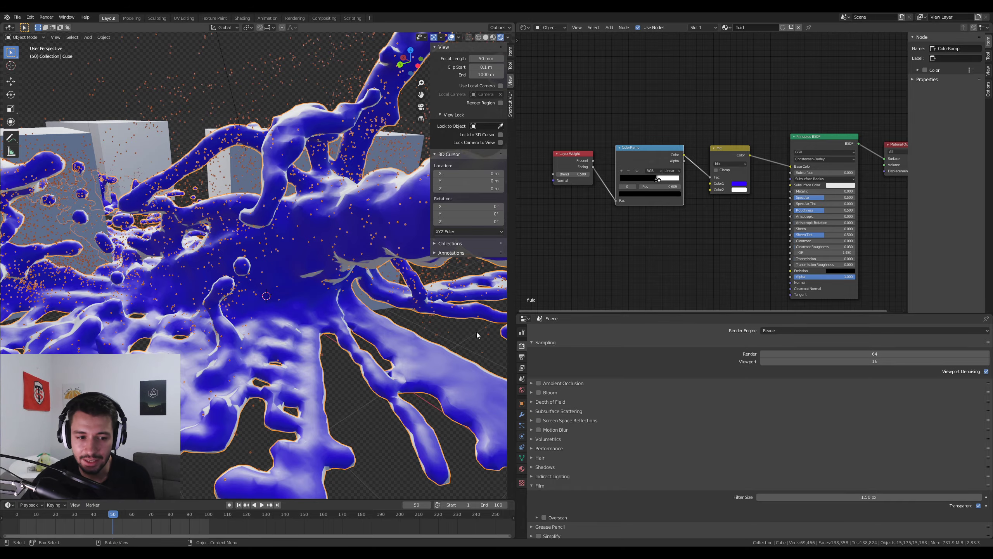
middle_drag(476, 332, 337, 354)
mouse_move(112, 514)
mouse_down()
mouse_move(47, 521)
mouse_move(95, 521)
mouse_up()
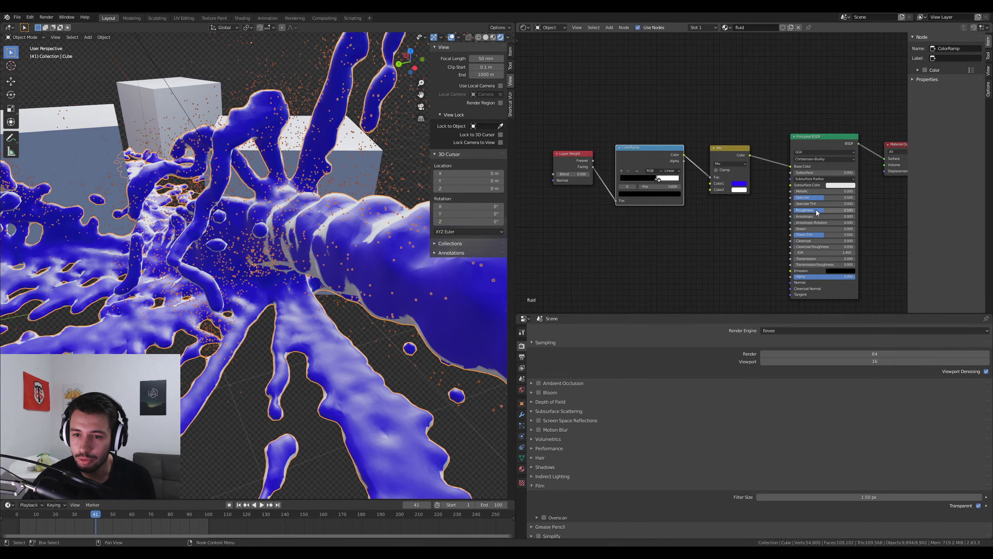
Set the Principled BSDF's Roughness to 0 and enable Screen Space Reflections in the Eevee render settings
drag(817, 211, 778, 211)
middle_drag(478, 292, 508, 377)
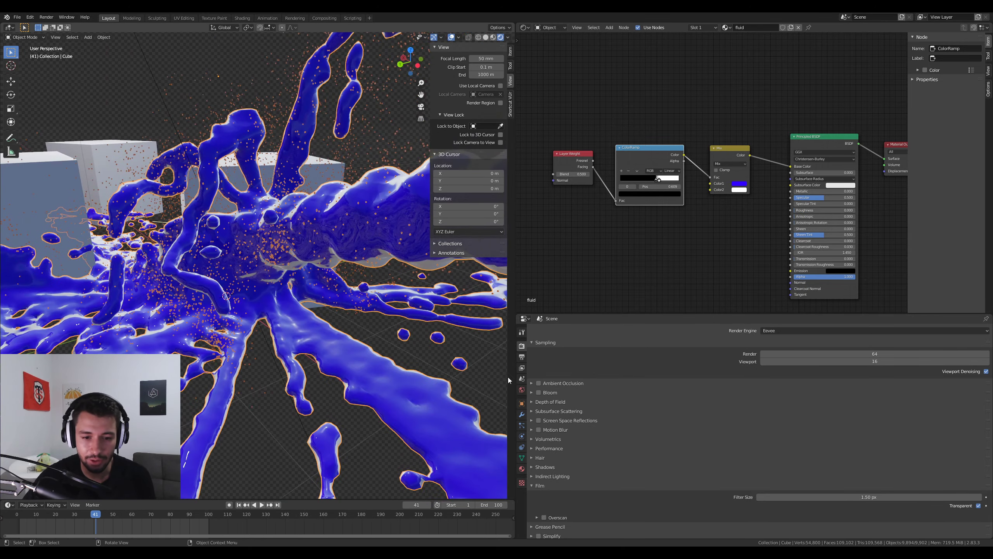
click(539, 420)
Play the simulation to frame 85 and examine the blue and white fluid from several angles, up close and from afar
middle_drag(330, 356, 254, 360)
key(space)
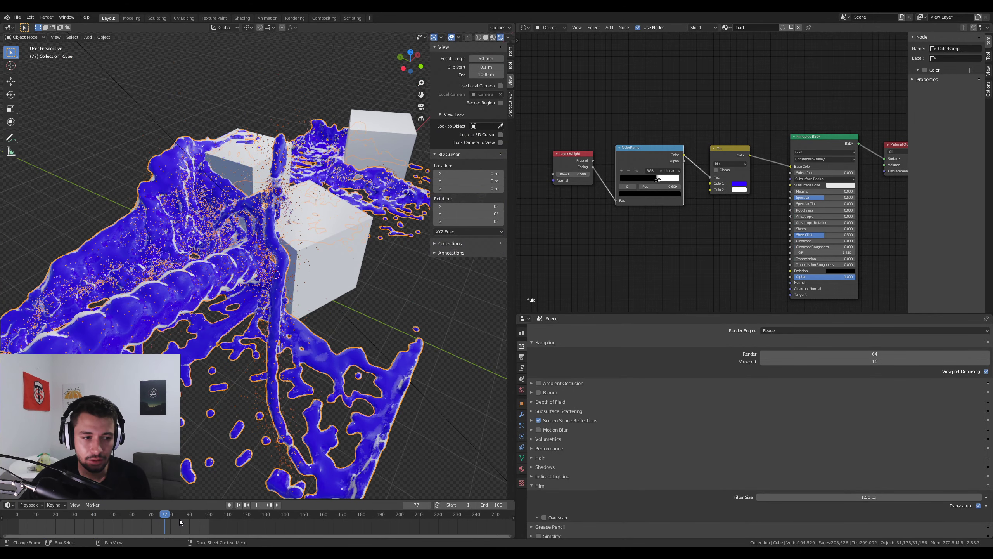
key(space)
mouse_move(221, 354)
middle_down()
mouse_move(264, 367)
mouse_move(310, 262)
mouse_move(214, 362)
middle_up()
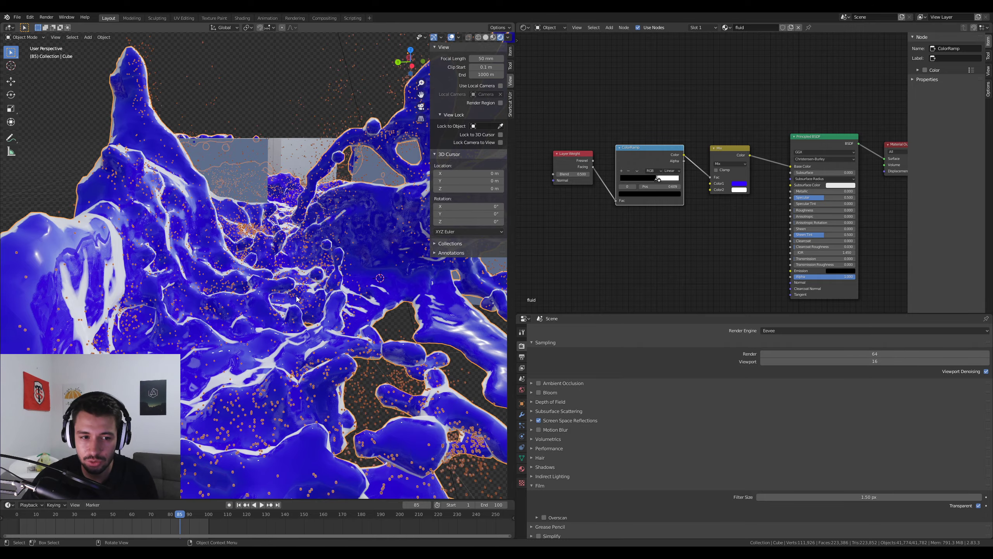
middle_drag(296, 299, 361, 294)
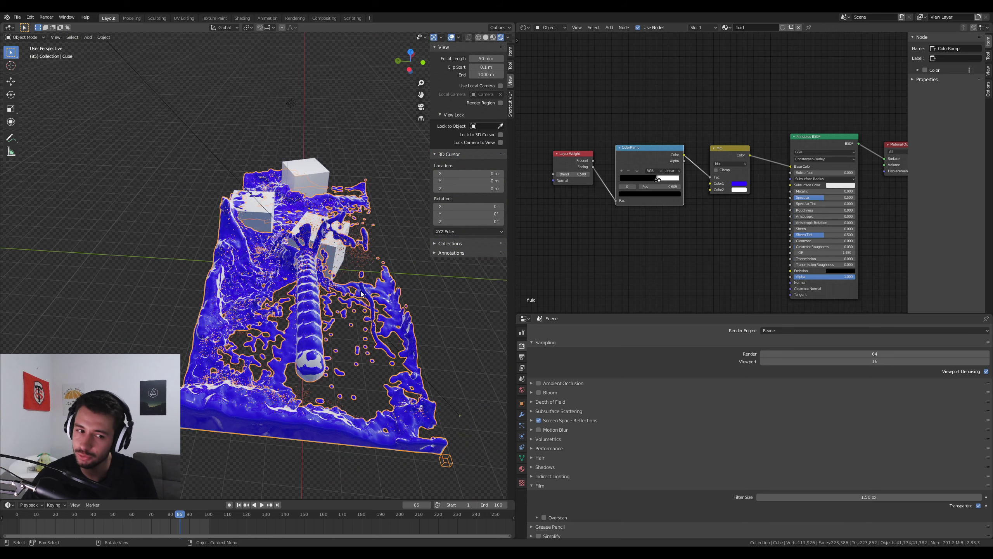
scroll(361, 293, up, 3)
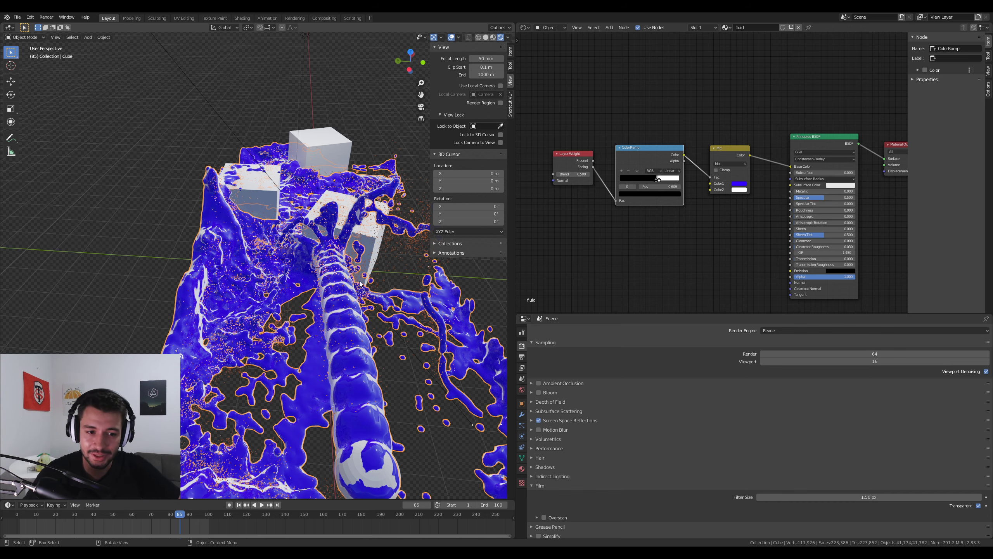
middle_drag(295, 344, 288, 315)
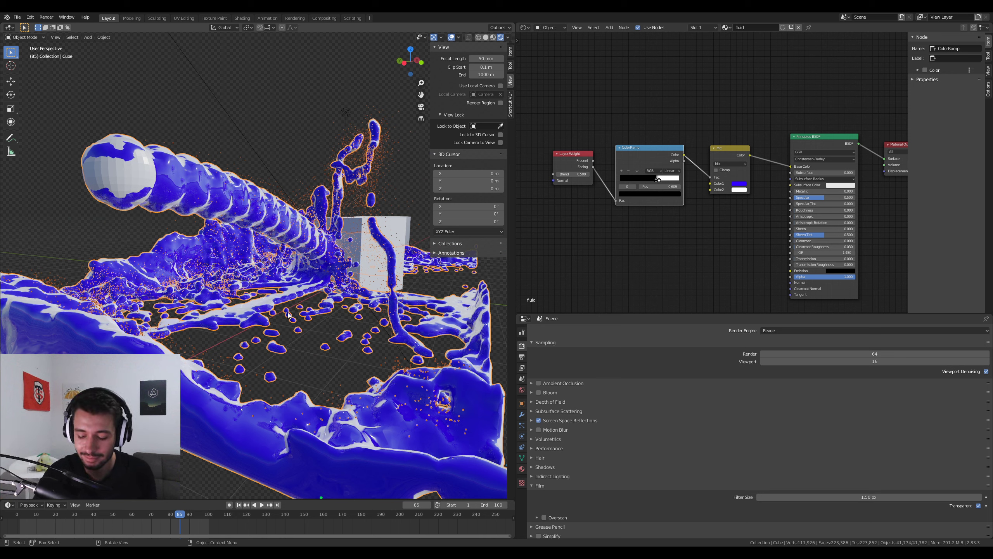